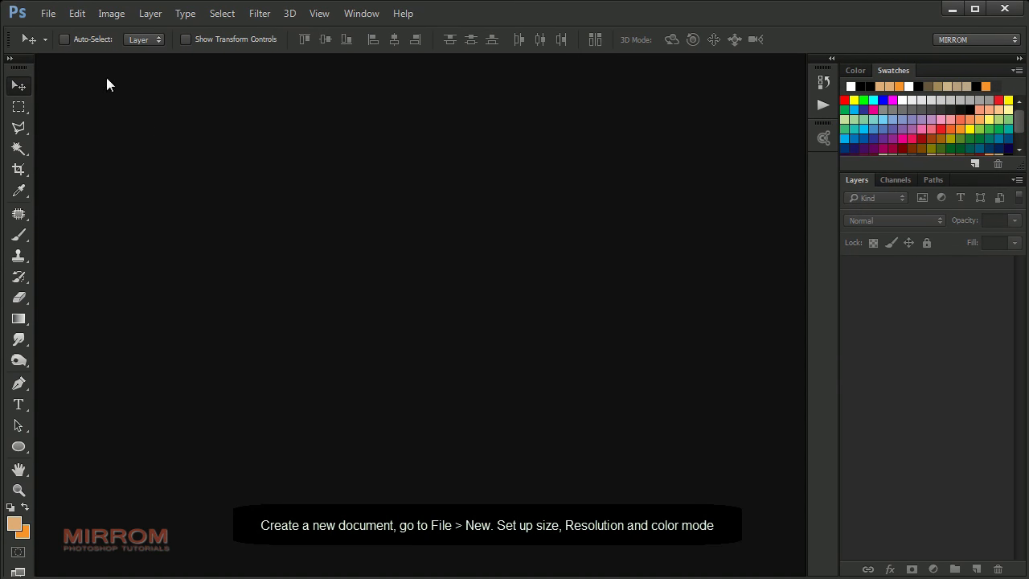
Start a new document named Fashion Flyer sized 1400 × 2000 pixels
{"action": "left_click", "coordinate": [48, 16]}
{"action": "left_click", "coordinate": [133, 36]}
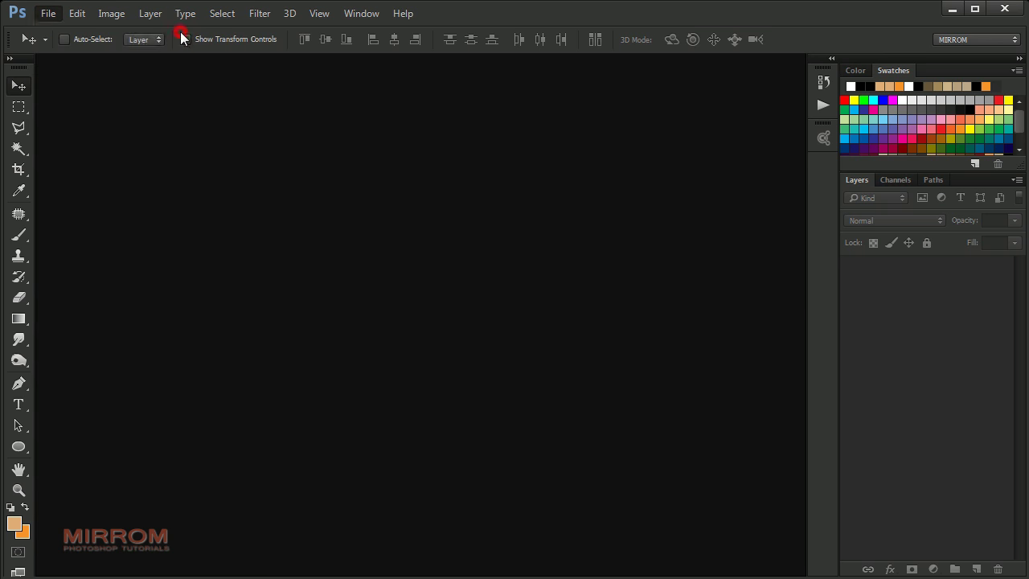
{"action": "type", "text": "F"}
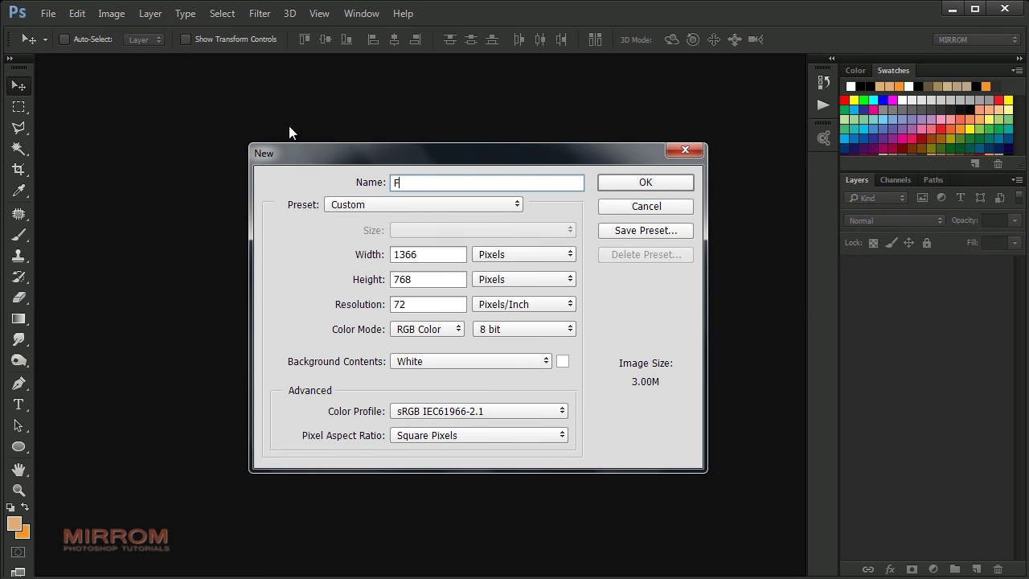
{"action": "type", "text": "ashion Flyer"}
{"action": "left_click", "coordinate": [523, 254]}
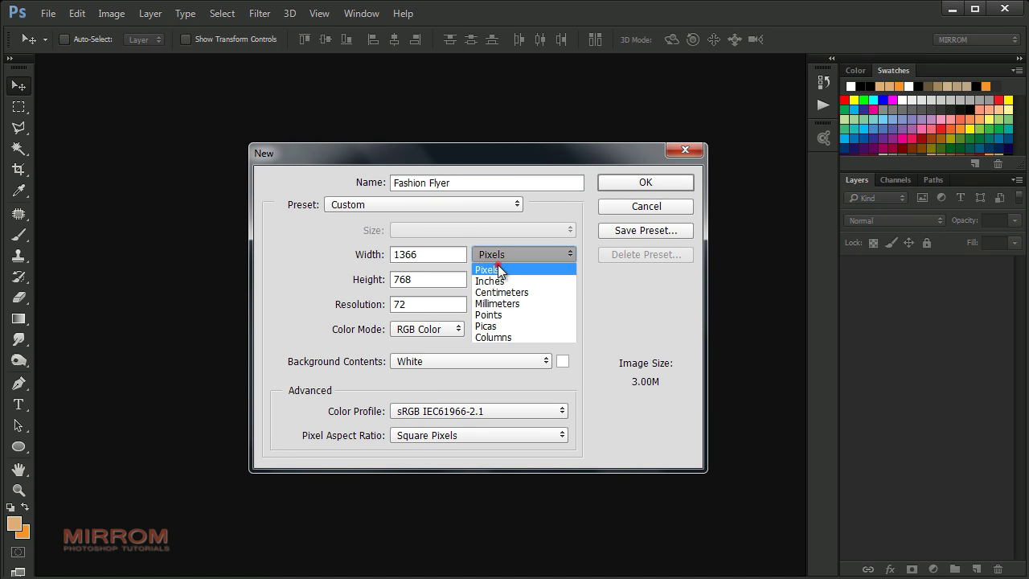
{"action": "left_click", "coordinate": [497, 265]}
{"action": "double_click", "coordinate": [424, 256]}
{"action": "type", "text": "1400"}
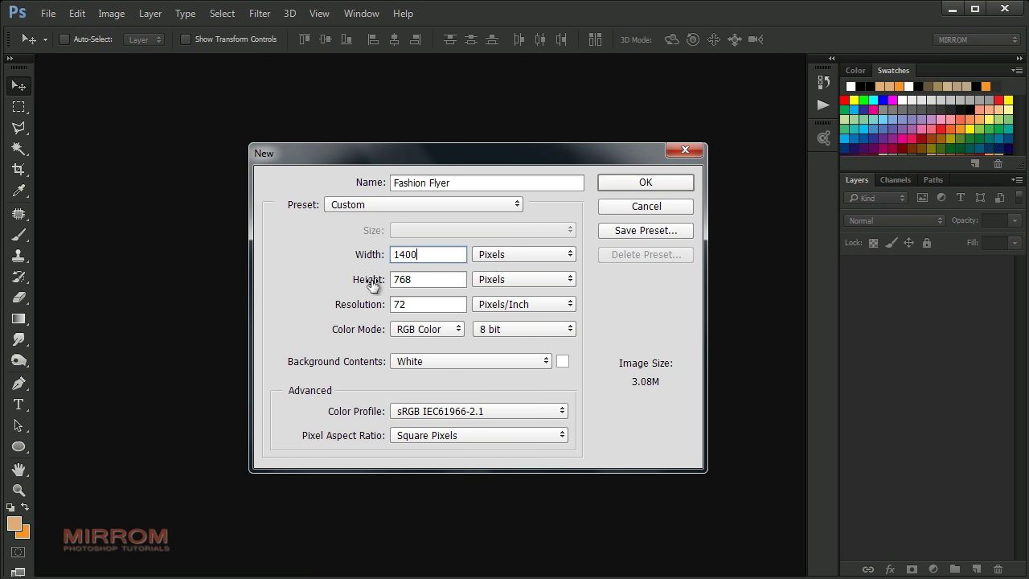
{"action": "double_click", "coordinate": [421, 279]}
{"action": "type", "text": "2"}
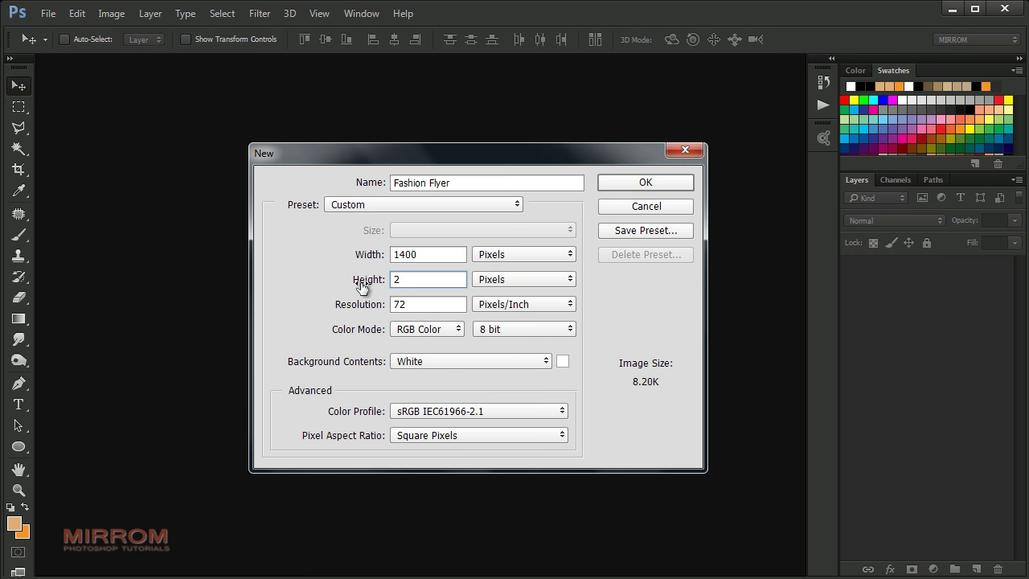
{"action": "type", "text": "000"}
Give the new document 300 ppi resolution and CMYK colour mode, and create it
{"action": "left_click", "coordinate": [522, 303]}
{"action": "left_click", "coordinate": [419, 303]}
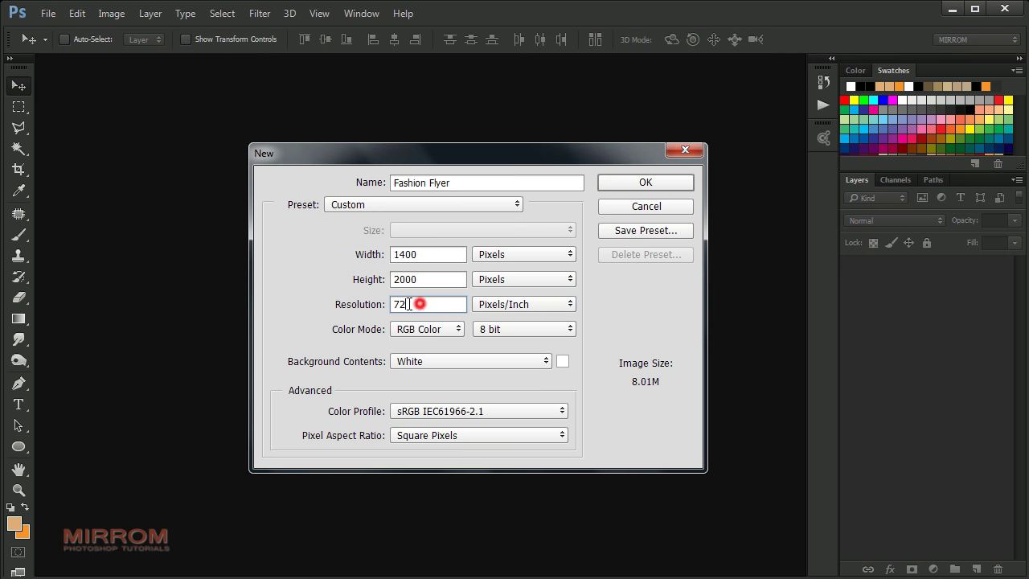
{"action": "double_click", "coordinate": [409, 304]}
{"action": "type", "text": "300"}
{"action": "left_click", "coordinate": [450, 330]}
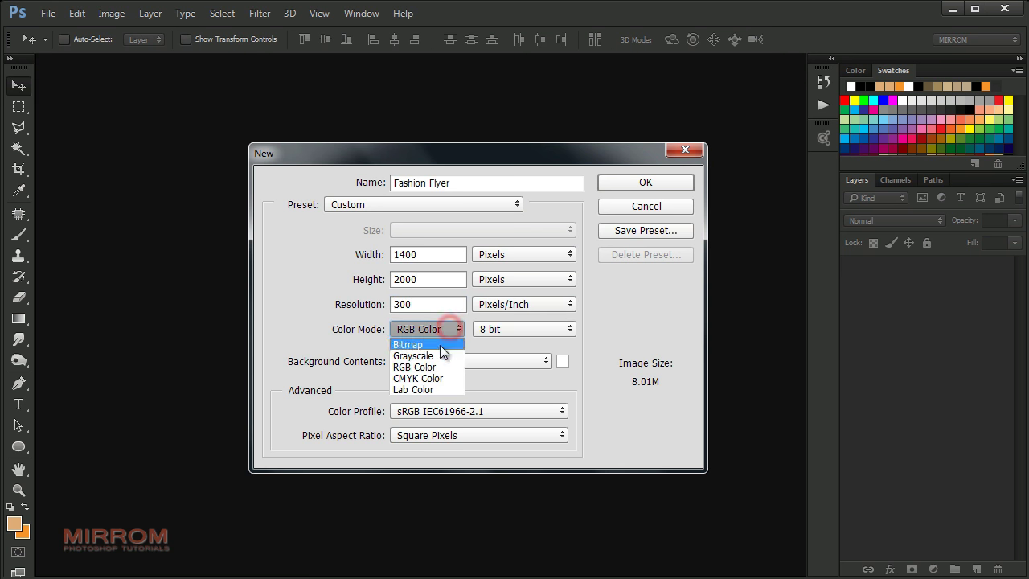
{"action": "left_click", "coordinate": [449, 378]}
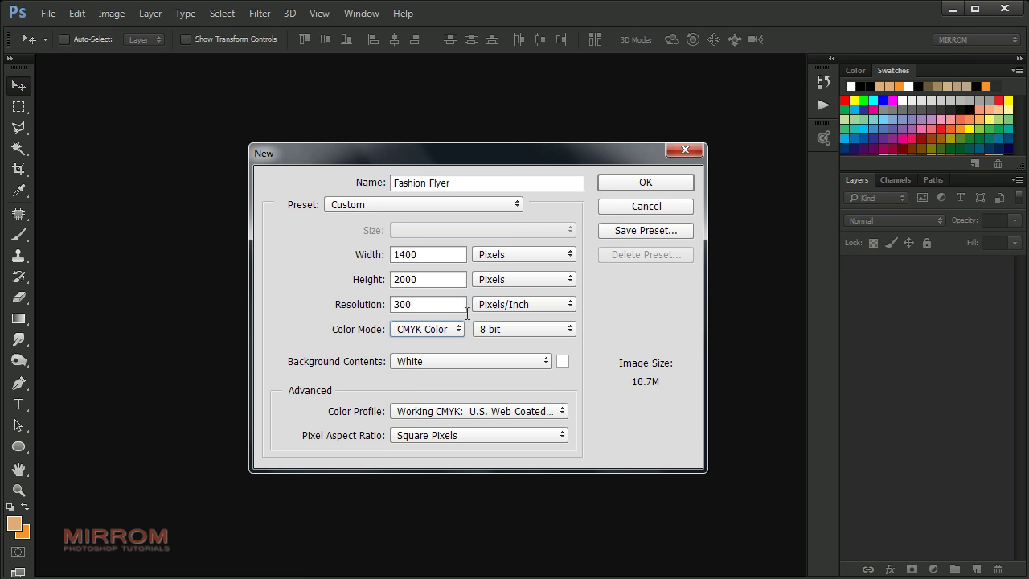
{"action": "left_click", "coordinate": [429, 250]}
{"action": "left_click", "coordinate": [443, 302]}
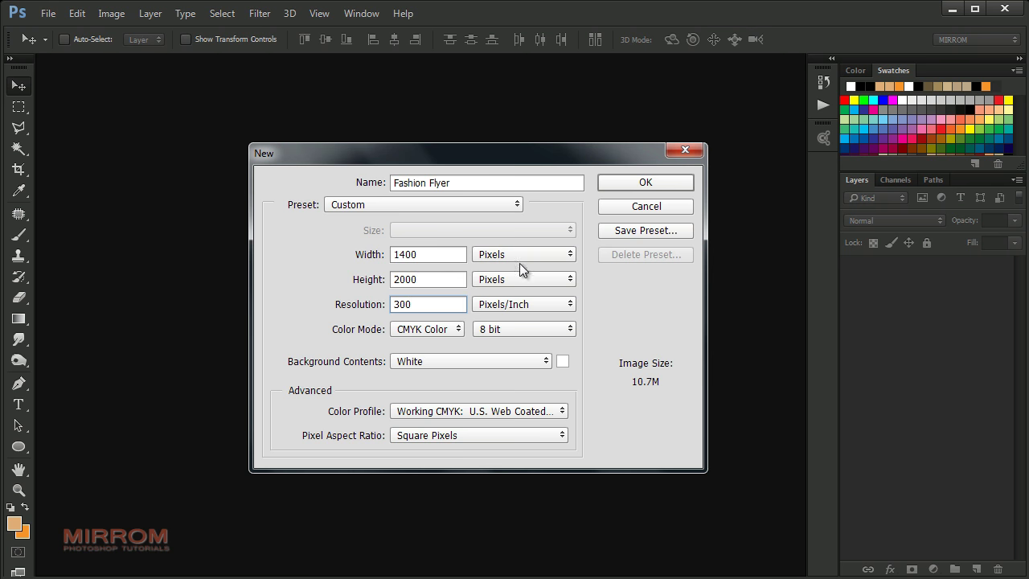
{"action": "left_click", "coordinate": [625, 182]}
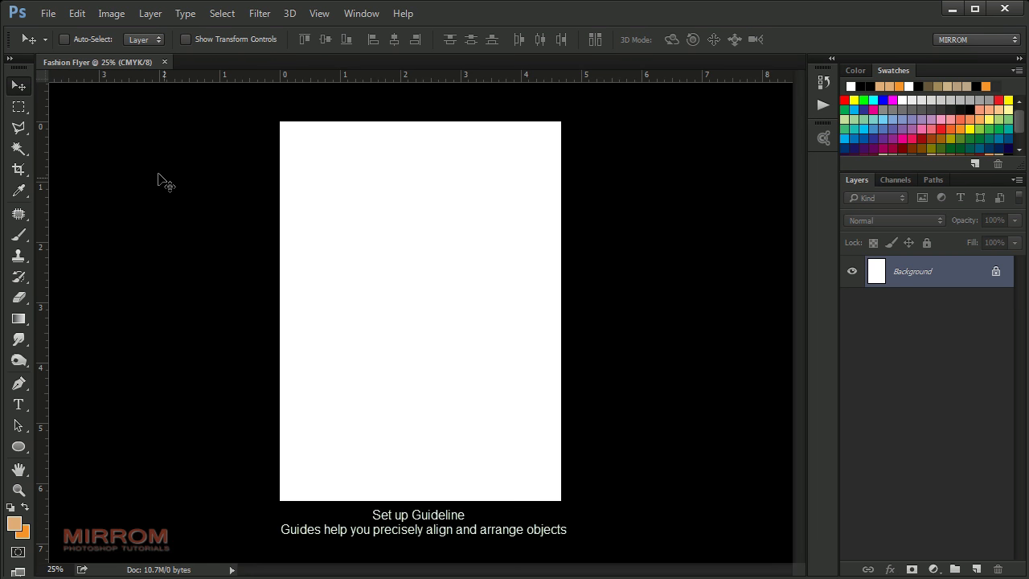
Drag vertical guides to 0.375 in, 4.25 in and 2.375 in
{"action": "left_click_drag", "start_coordinate": [44, 111], "coordinate": [302, 144]}
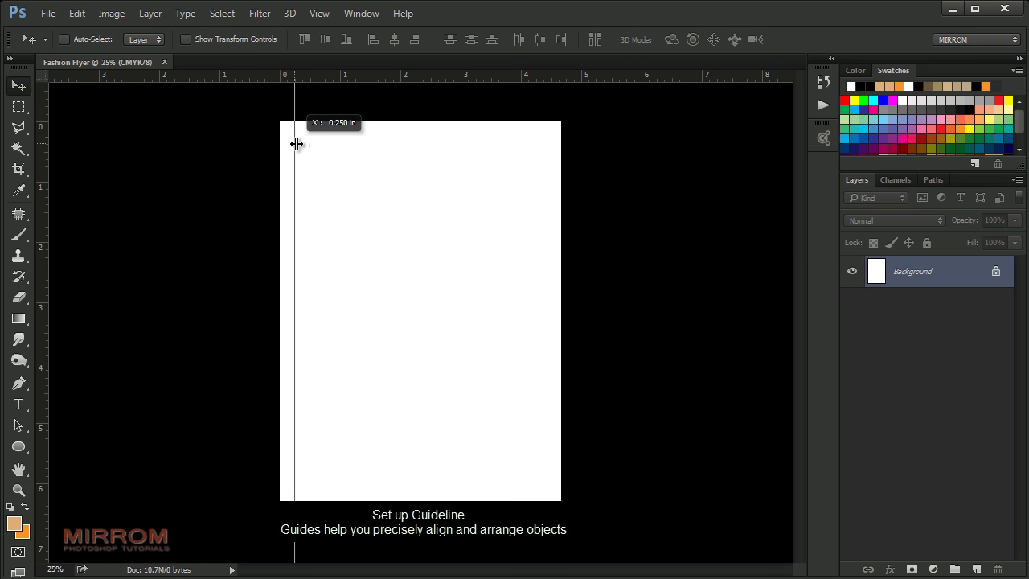
{"action": "left_click_drag", "start_coordinate": [302, 143], "coordinate": [302, 143]}
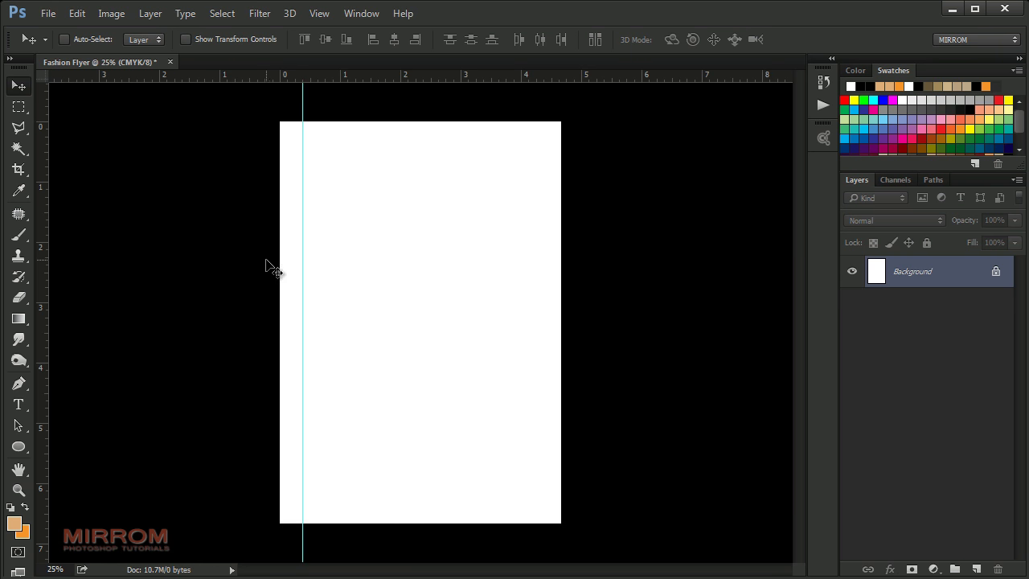
{"action": "mouse_move", "coordinate": [44, 137]}
{"action": "left_mouse_down"}
{"action": "mouse_move", "coordinate": [117, 131]}
{"action": "mouse_move", "coordinate": [536, 207]}
{"action": "left_mouse_up"}
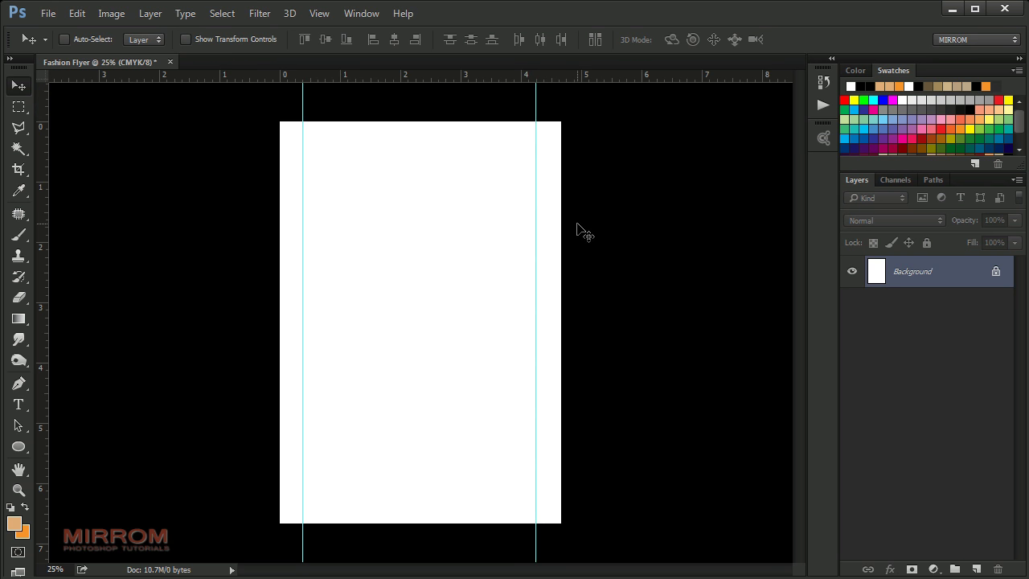
{"action": "left_click_drag", "start_coordinate": [535, 114], "coordinate": [538, 117]}
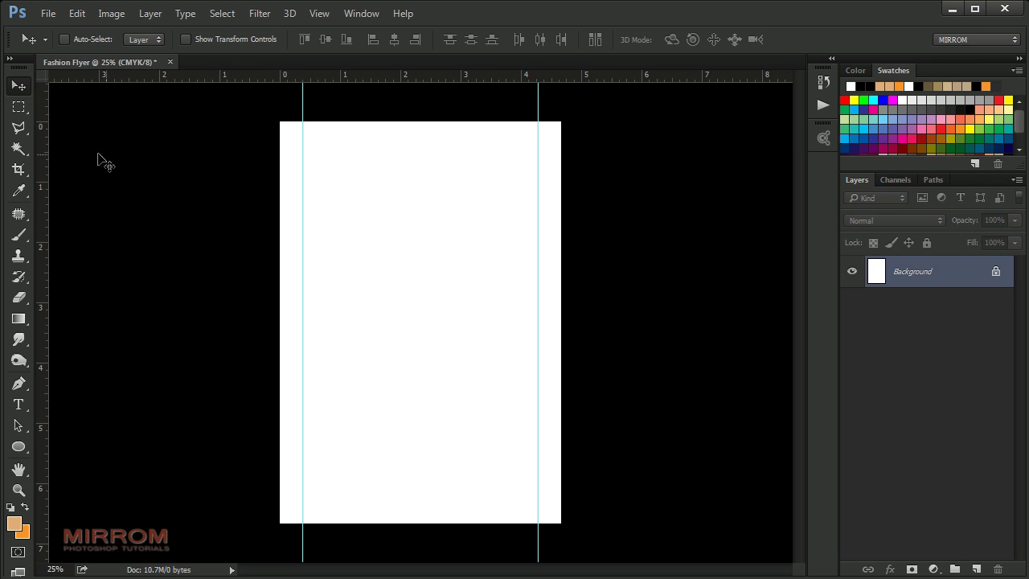
{"action": "left_click_drag", "start_coordinate": [41, 144], "coordinate": [422, 164]}
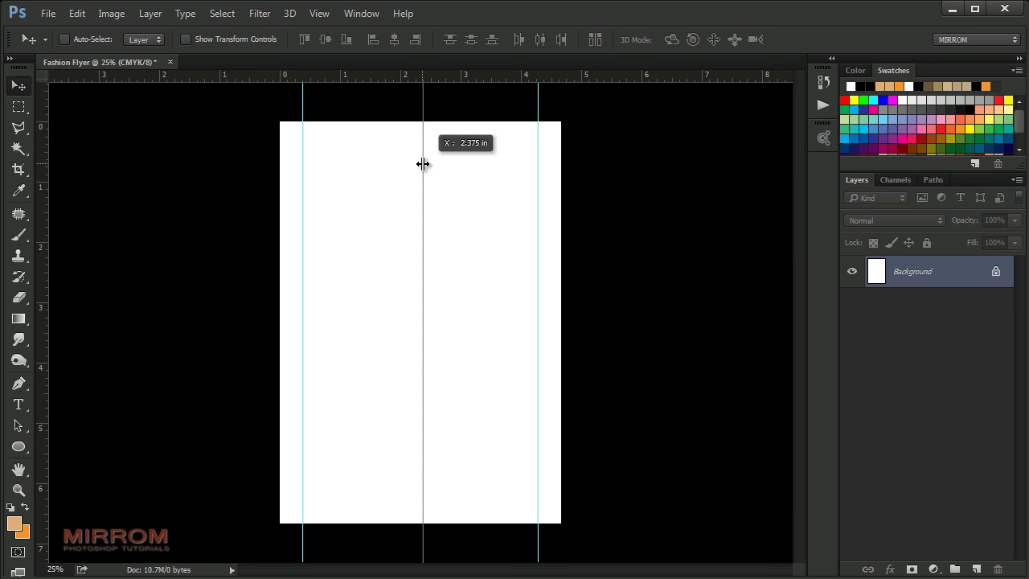
{"action": "left_click_drag", "start_coordinate": [423, 164], "coordinate": [423, 164]}
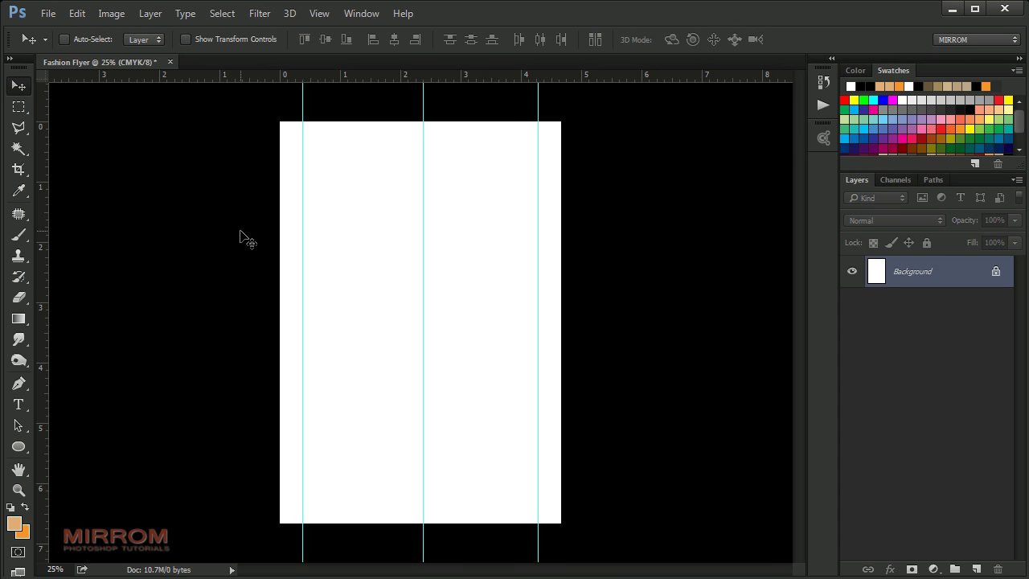
{"action": "left_click", "coordinate": [48, 13]}
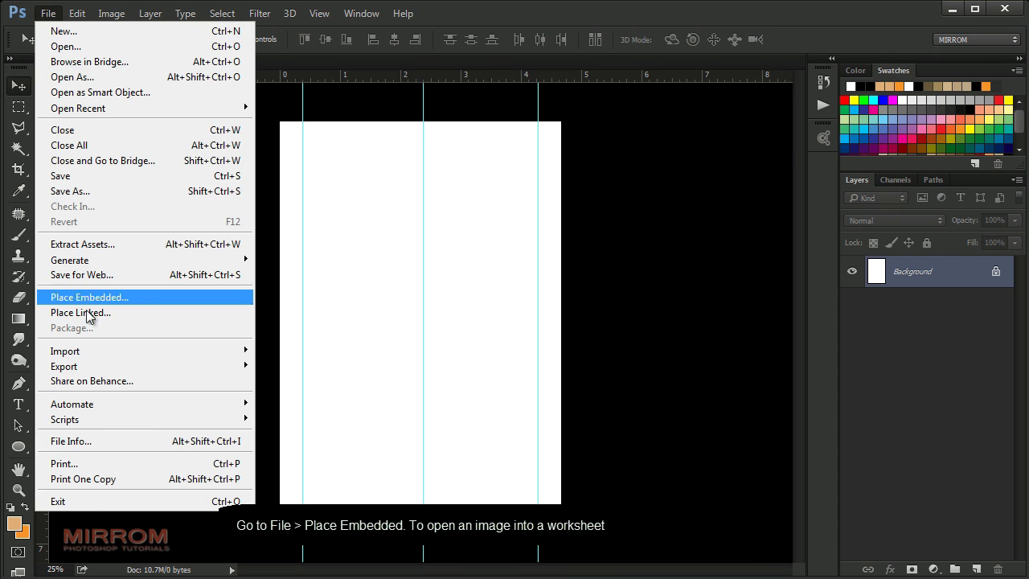
Place the sky-and-floor photo, scaled to fill the page below a thin white top strip
{"action": "left_click", "coordinate": [163, 297]}
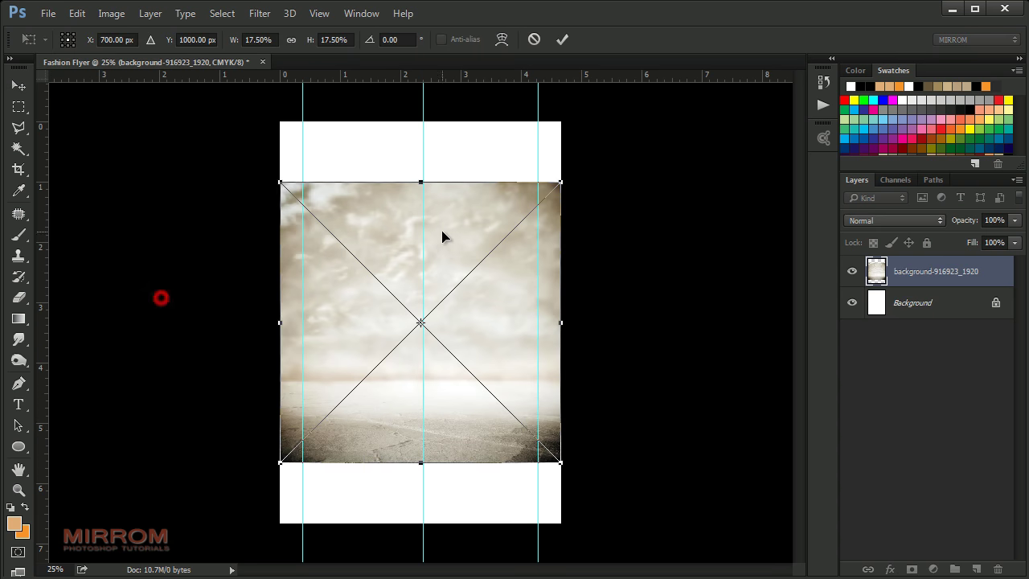
{"action": "left_click_drag", "start_coordinate": [443, 237], "coordinate": [442, 296]}
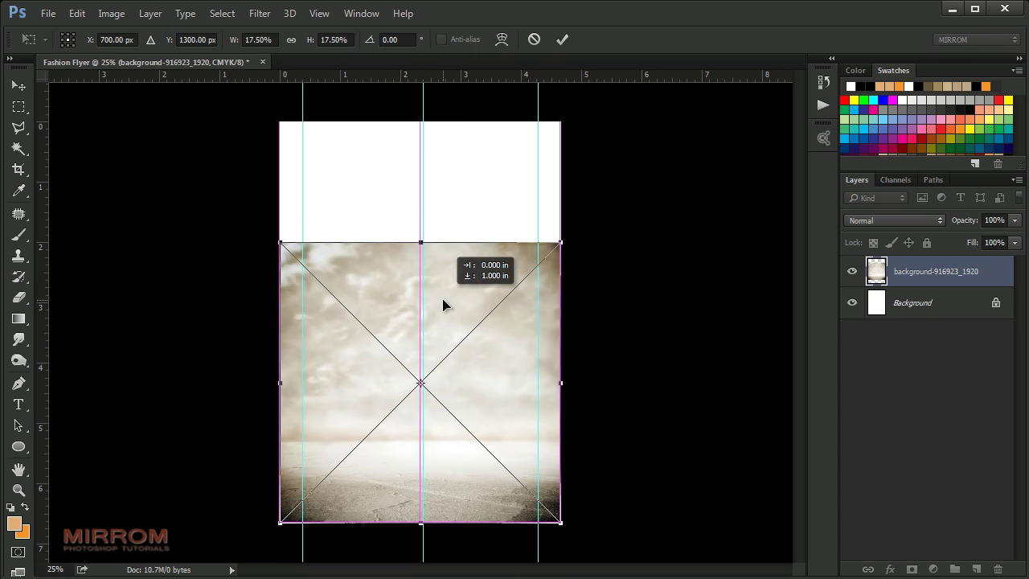
{"action": "left_click_drag", "start_coordinate": [421, 241], "coordinate": [434, 156]}
{"action": "left_click_drag", "start_coordinate": [279, 156], "coordinate": [275, 153]}
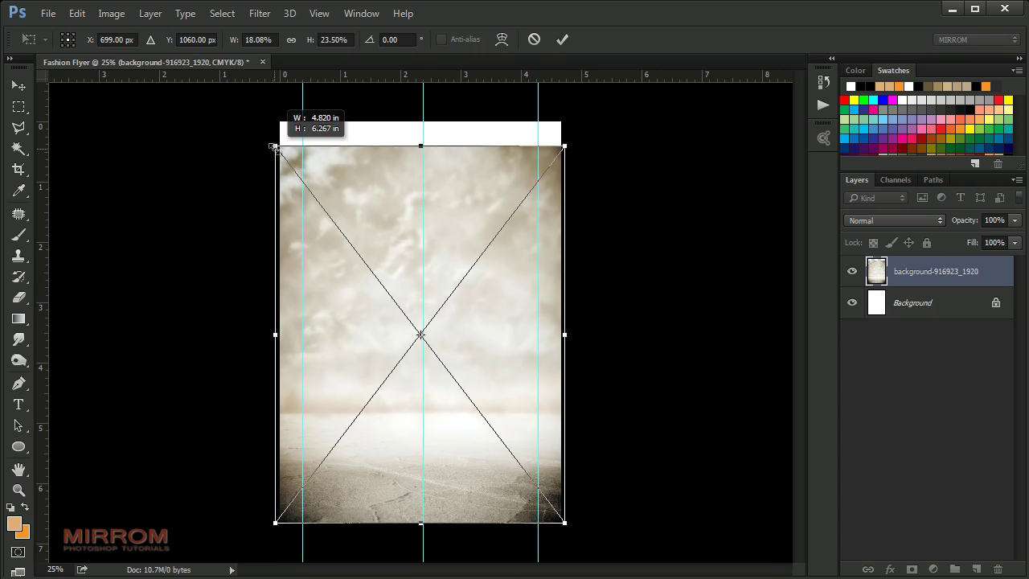
{"action": "left_click_drag", "start_coordinate": [420, 142], "coordinate": [421, 153]}
{"action": "left_click", "coordinate": [561, 40]}
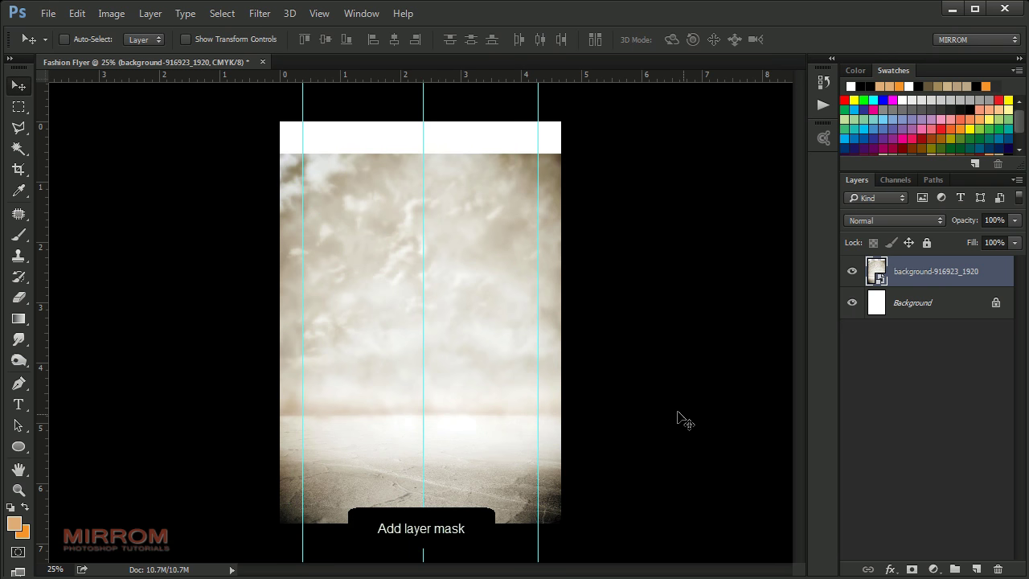
Add a layer mask with a black gradient fading the photo's top into white
{"action": "left_click", "coordinate": [911, 569]}
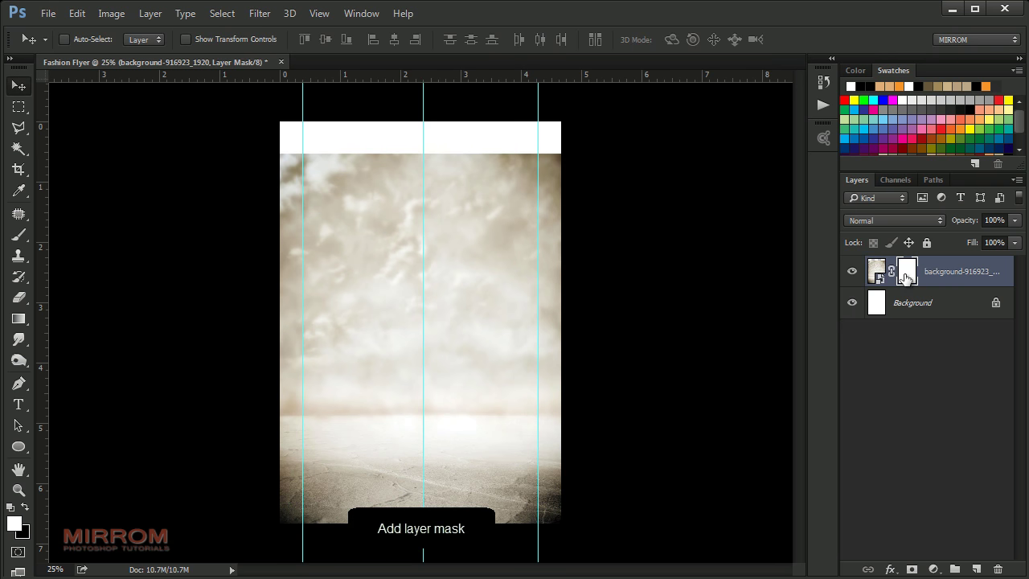
{"action": "left_click", "coordinate": [18, 318]}
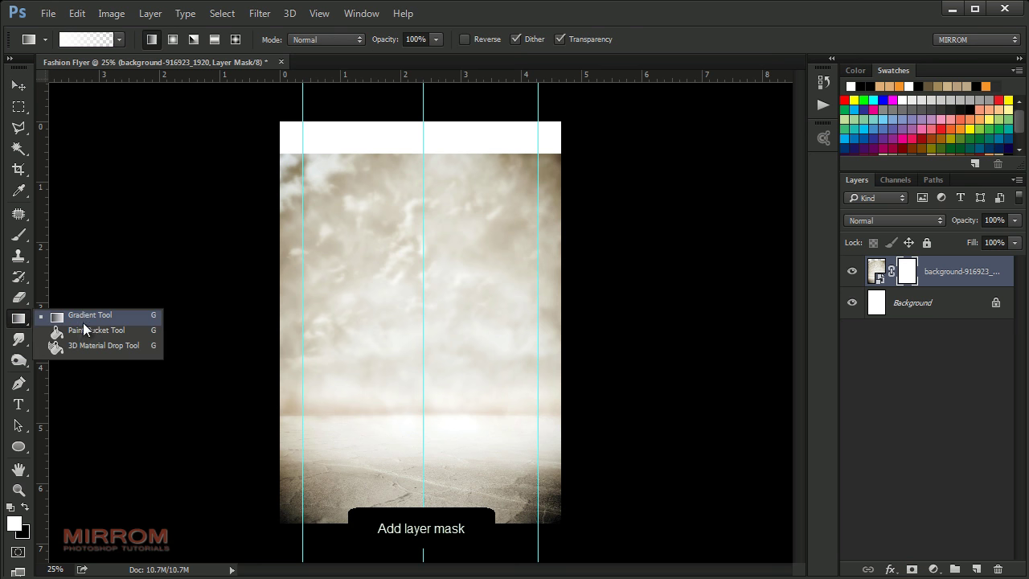
{"action": "left_click", "coordinate": [99, 320]}
{"action": "left_click", "coordinate": [25, 507]}
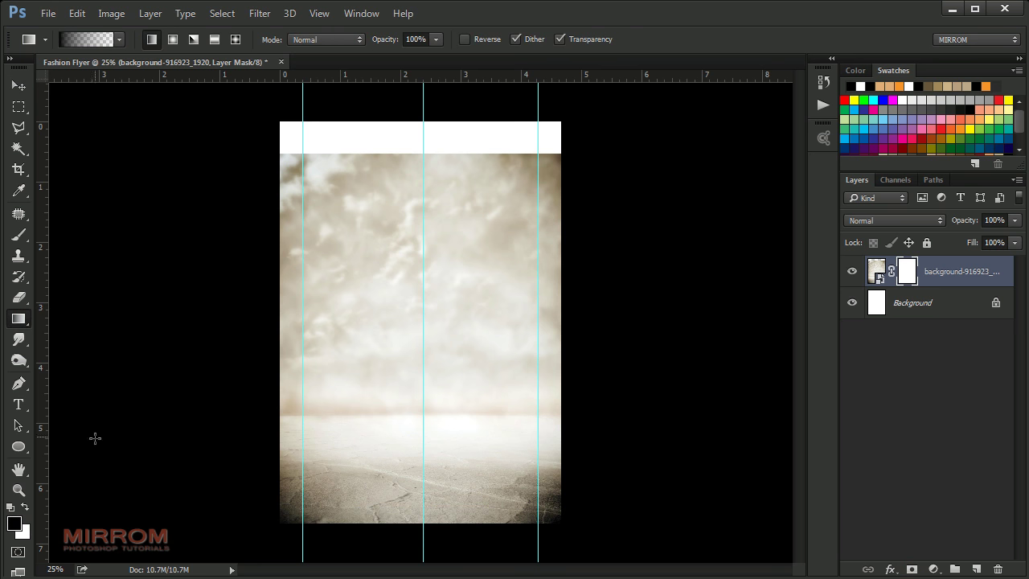
{"action": "left_click_drag", "start_coordinate": [436, 121], "coordinate": [437, 250]}
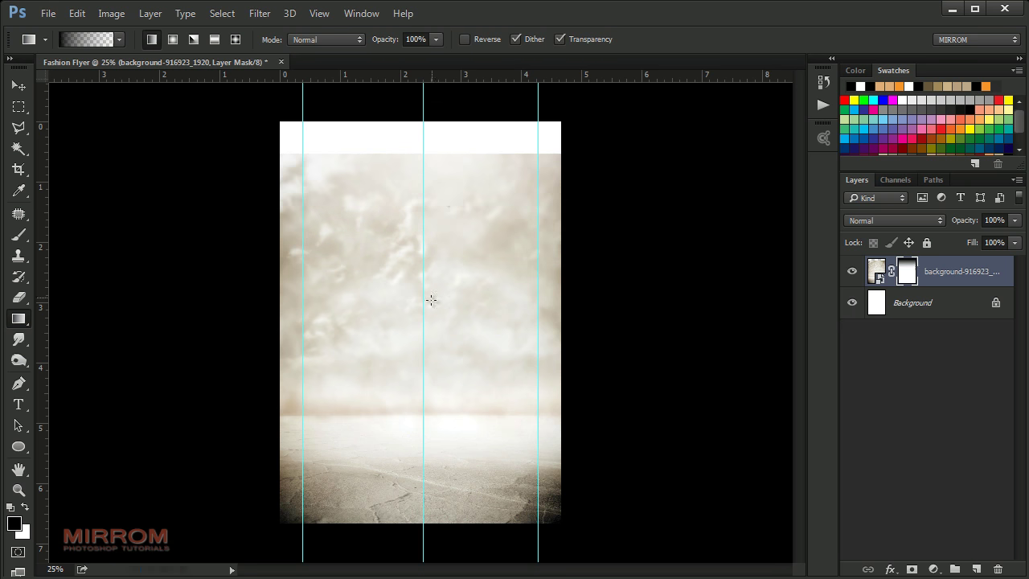
{"action": "left_click_drag", "start_coordinate": [453, 132], "coordinate": [455, 250]}
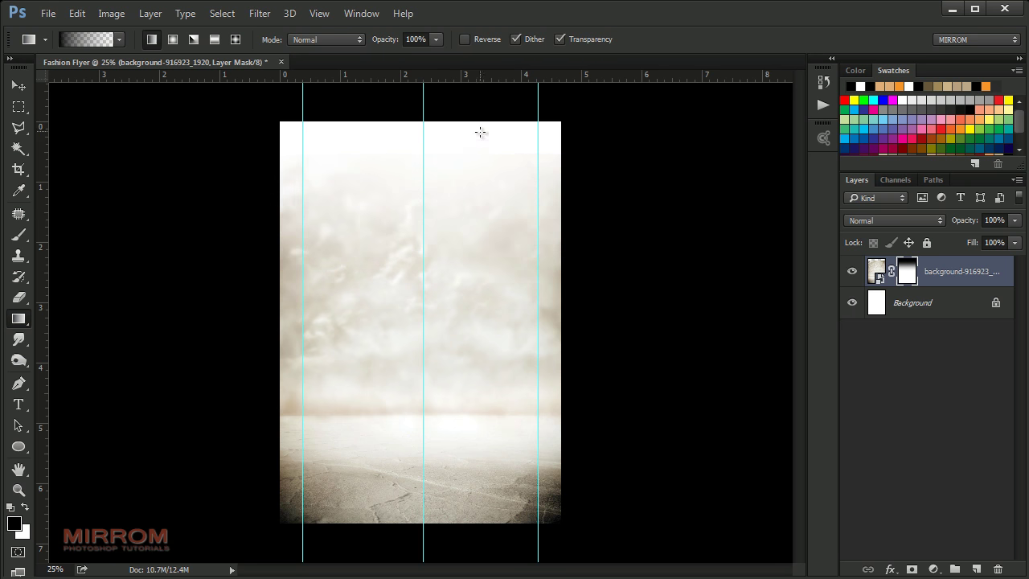
{"action": "left_click_drag", "start_coordinate": [465, 100], "coordinate": [472, 246]}
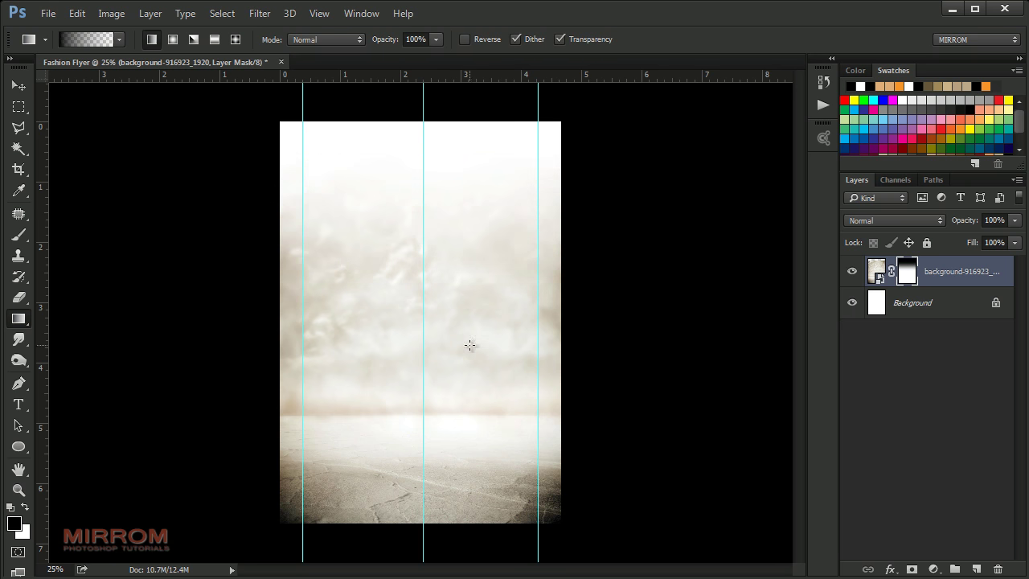
Return to the Move tool, hide the guides and fit the page to the window
{"action": "key", "text": "v"}
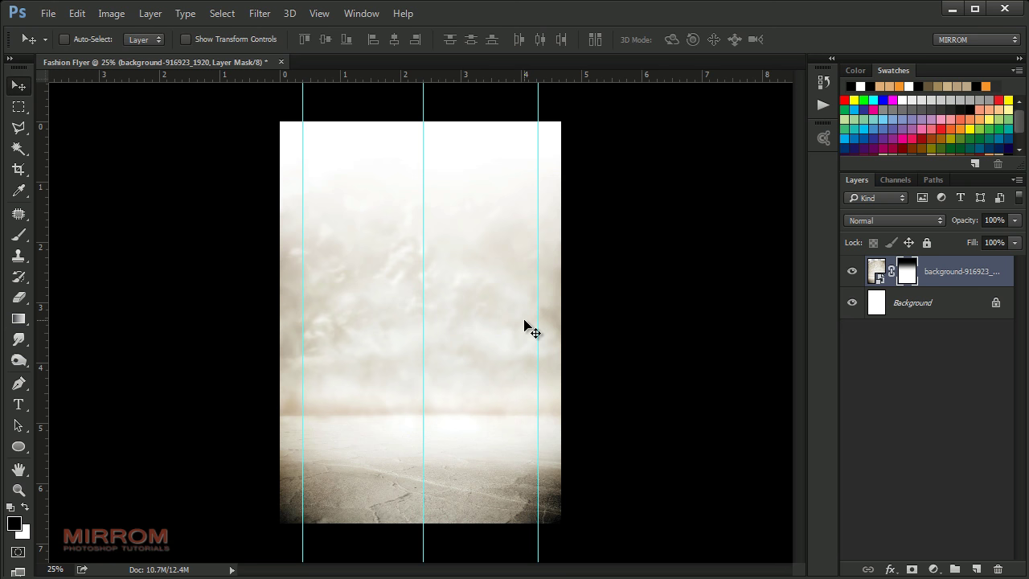
{"action": "key", "text": "ctrl+h"}
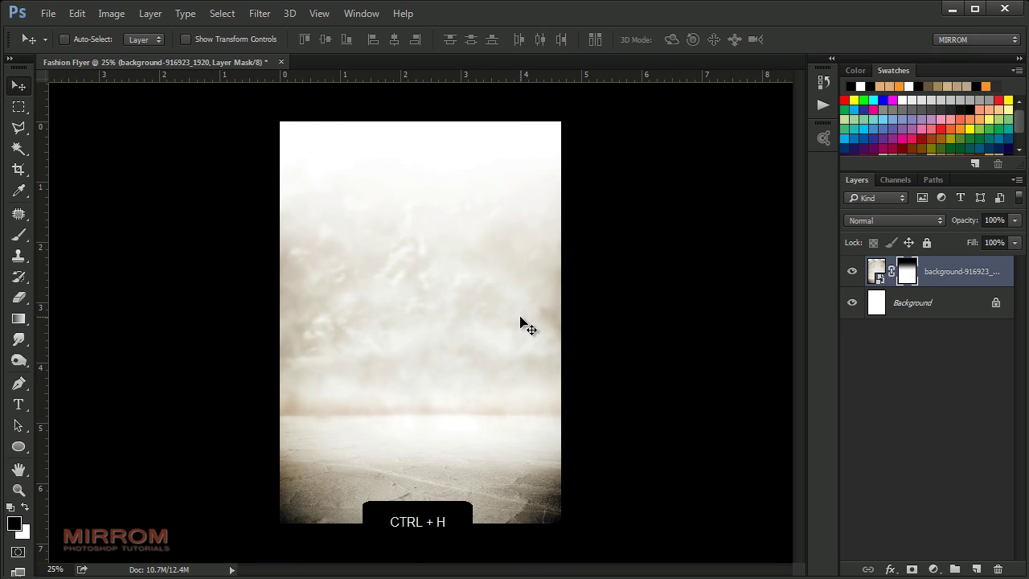
{"action": "key", "text": "ctrl+0"}
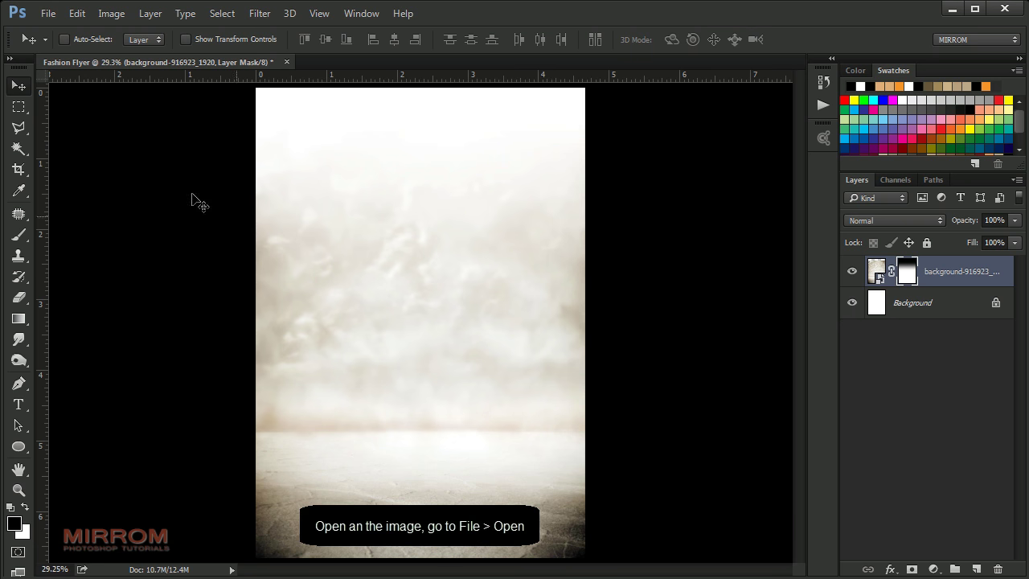
Open the blue clouds image and unlock its Background layer
{"action": "left_click", "coordinate": [46, 16]}
{"action": "left_click", "coordinate": [102, 53]}
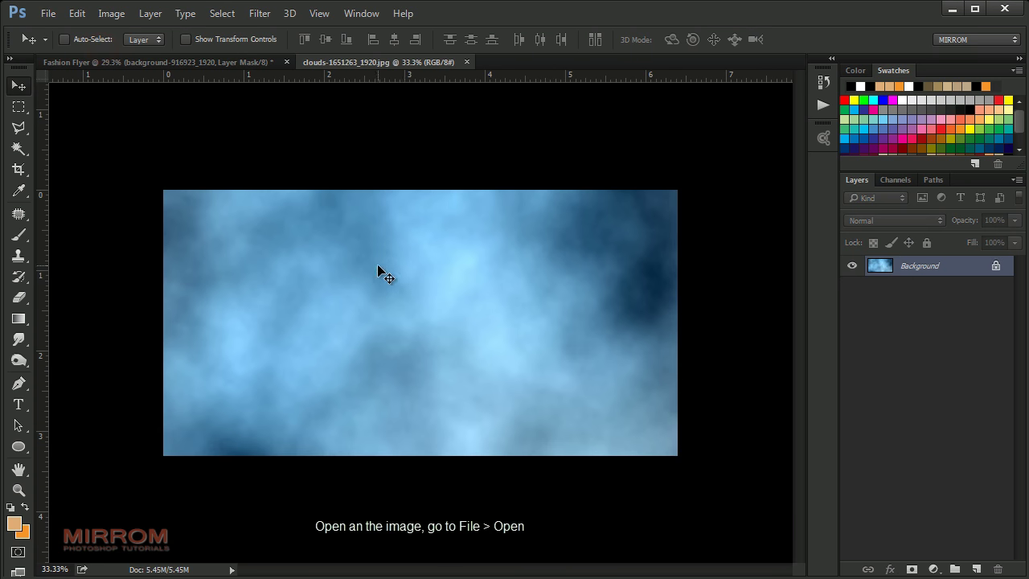
{"action": "left_click", "coordinate": [995, 267]}
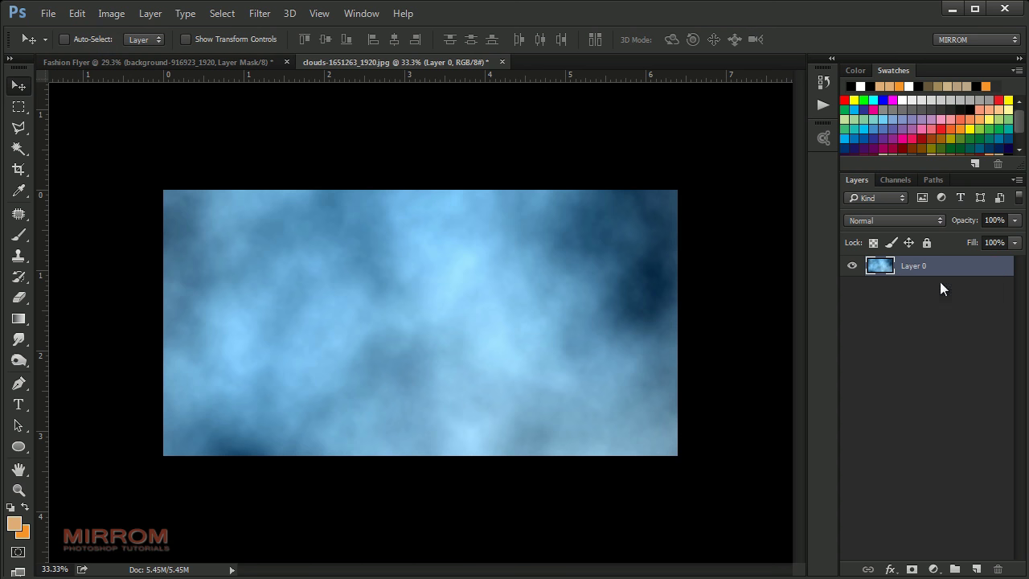
Convert the clouds to Black & White and drag the layer into the Fashion Flyer
{"action": "left_click", "coordinate": [111, 14]}
{"action": "mouse_move", "coordinate": [135, 54]}
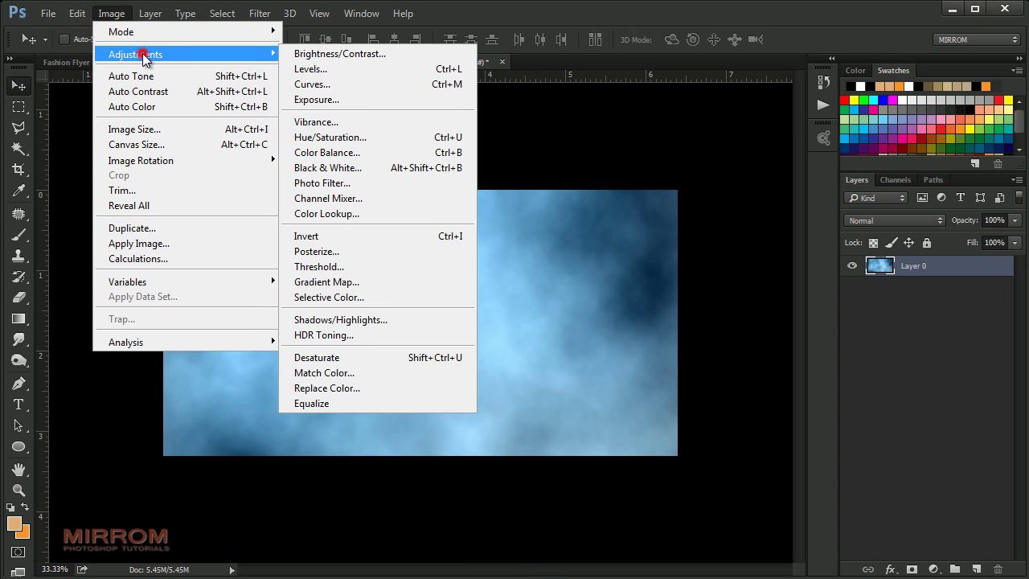
{"action": "left_click", "coordinate": [409, 169]}
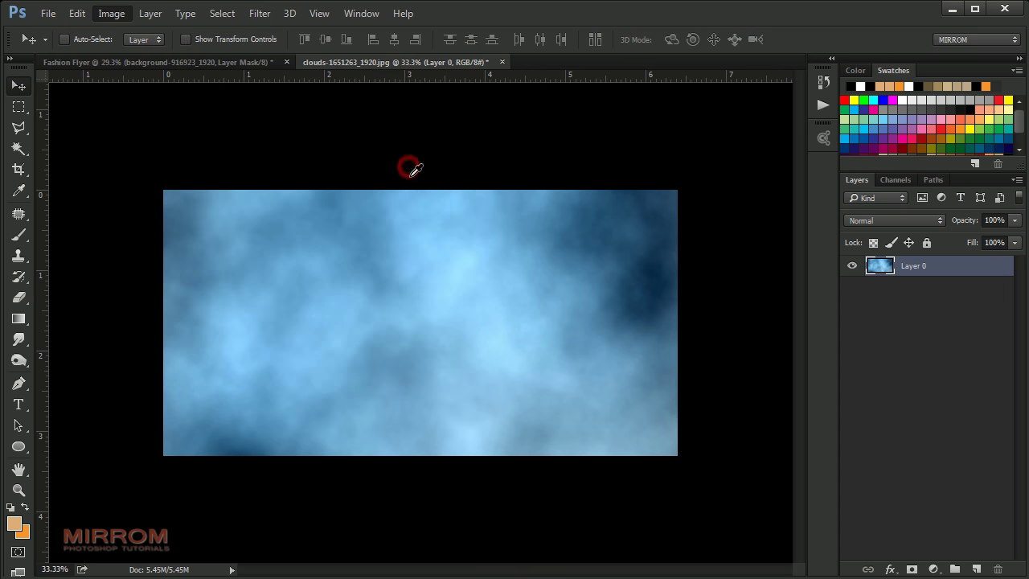
{"action": "left_click_drag", "start_coordinate": [639, 57], "coordinate": [701, 113]}
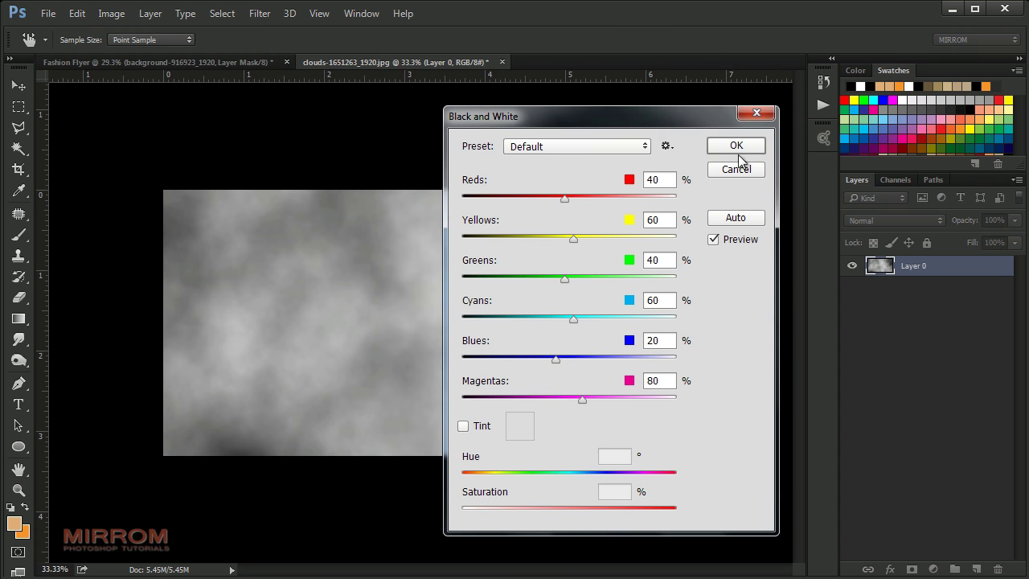
{"action": "left_click", "coordinate": [738, 143]}
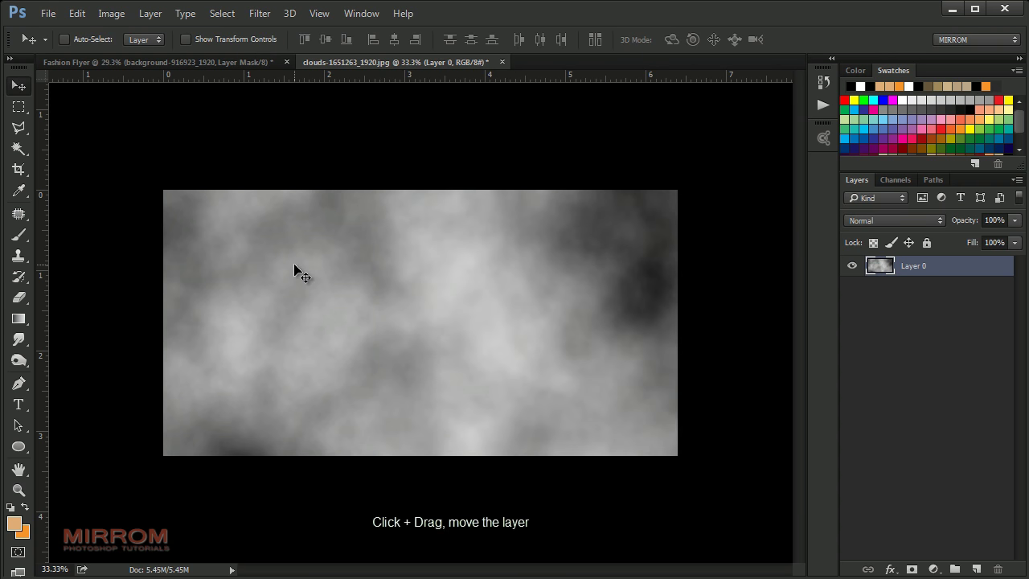
{"action": "left_click_drag", "start_coordinate": [295, 266], "coordinate": [385, 198]}
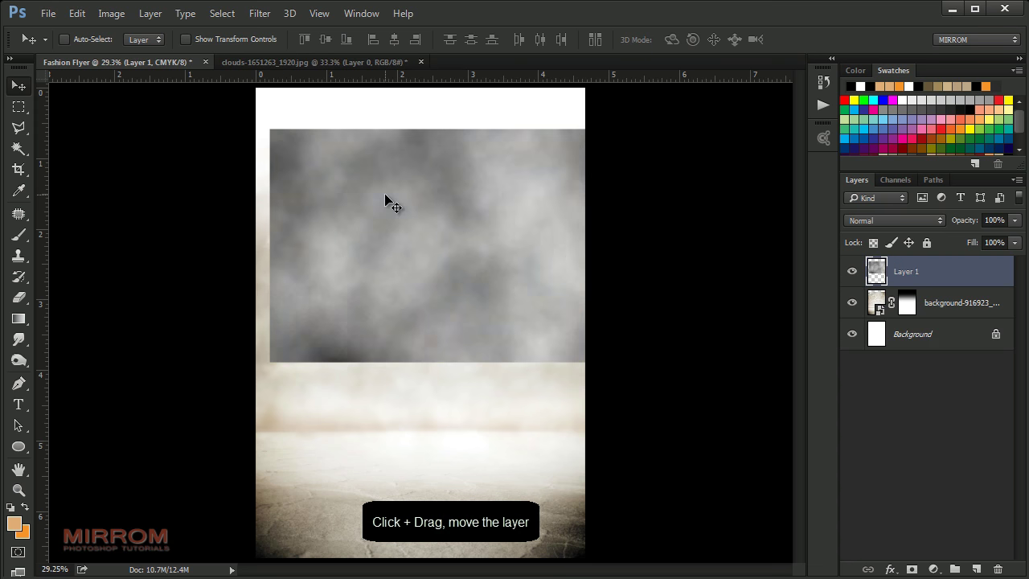
{"action": "left_click_drag", "start_coordinate": [464, 232], "coordinate": [452, 238]}
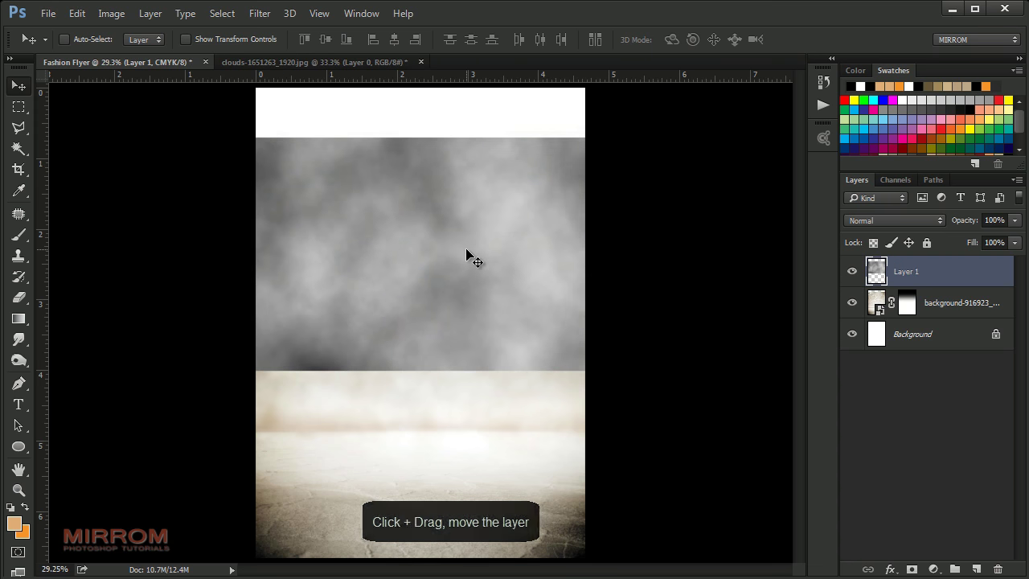
Rotate the clouds 90° to portrait, flip them horizontally, and stretch them over the page
{"action": "key", "text": "ctrl+t"}
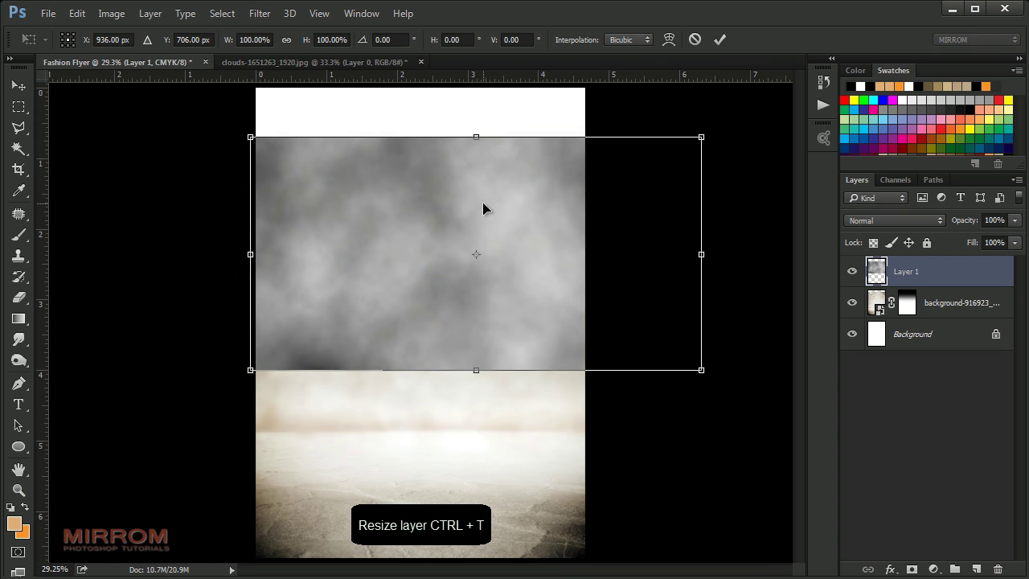
{"action": "left_click_drag", "start_coordinate": [725, 221], "coordinate": [488, 404]}
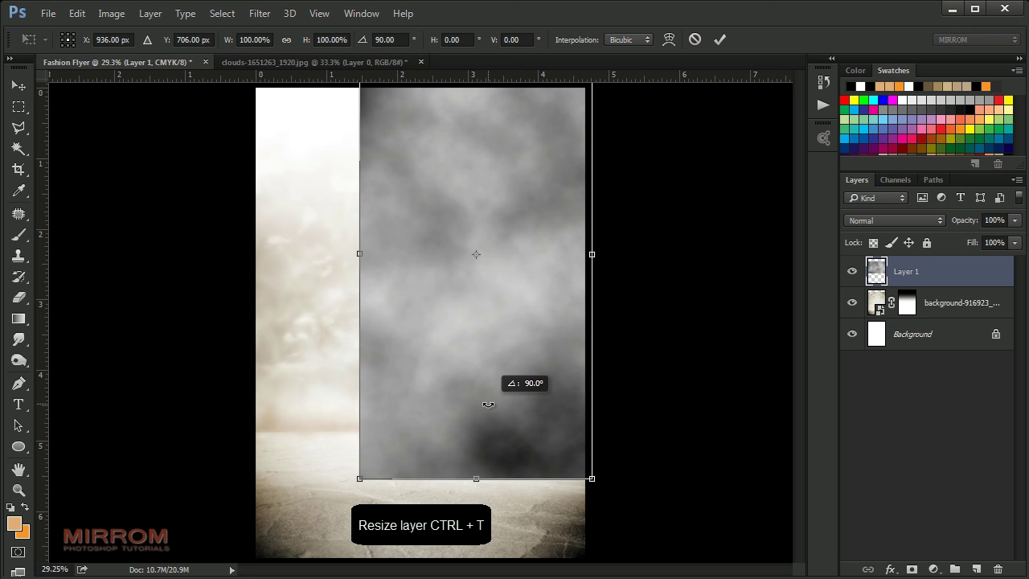
{"action": "left_click_drag", "start_coordinate": [538, 258], "coordinate": [483, 318]}
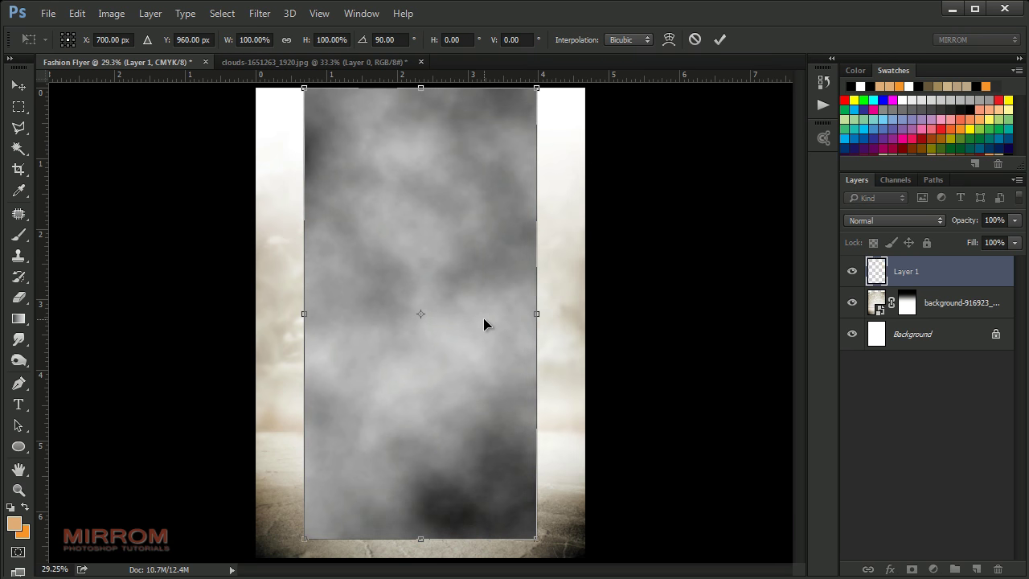
{"action": "right_click", "coordinate": [463, 155]}
{"action": "left_click", "coordinate": [504, 396]}
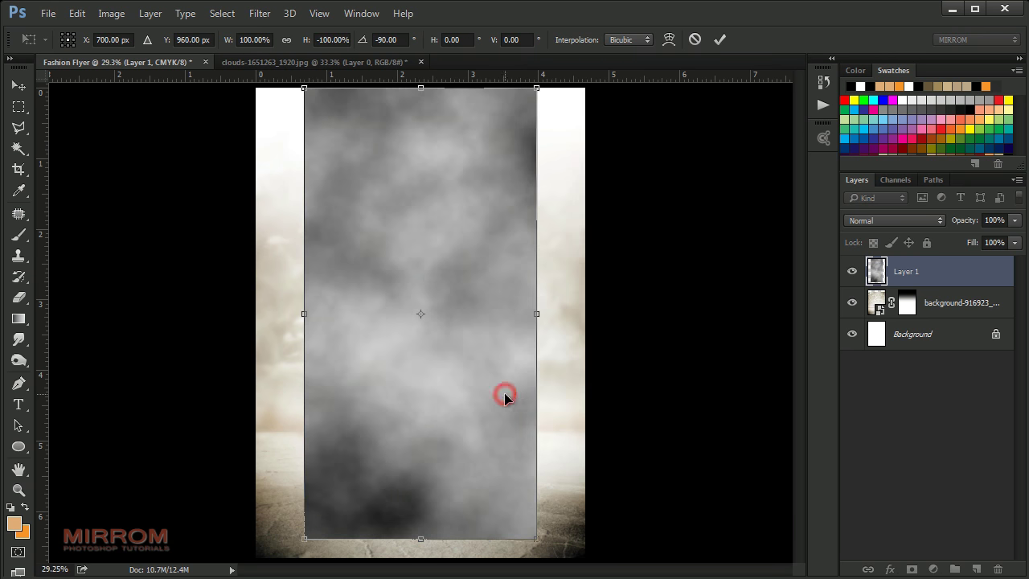
{"action": "left_click_drag", "start_coordinate": [491, 225], "coordinate": [436, 223]}
{"action": "left_click_drag", "start_coordinate": [482, 318], "coordinate": [593, 333]}
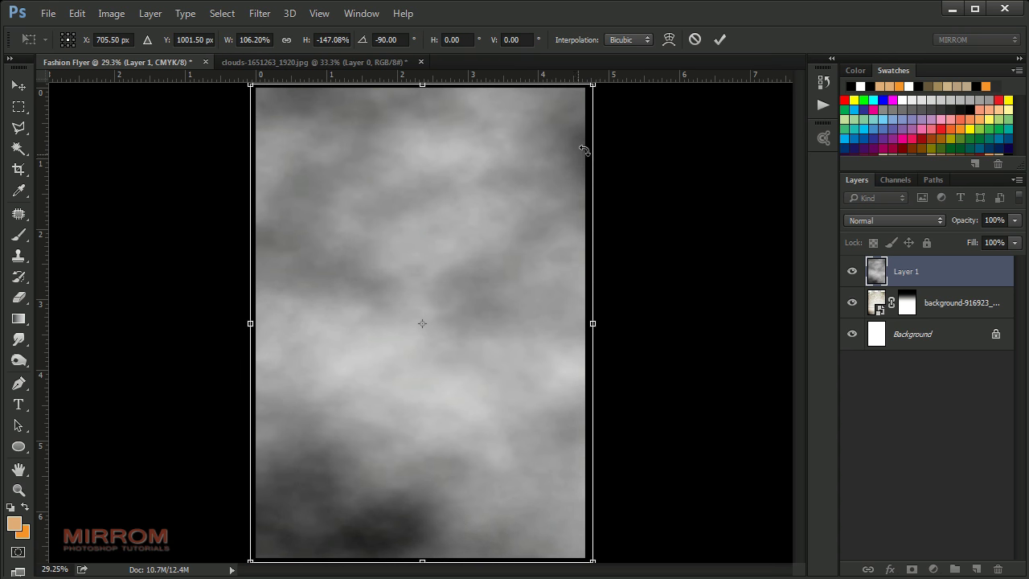
{"action": "left_click", "coordinate": [718, 40]}
{"action": "left_click", "coordinate": [470, 253]}
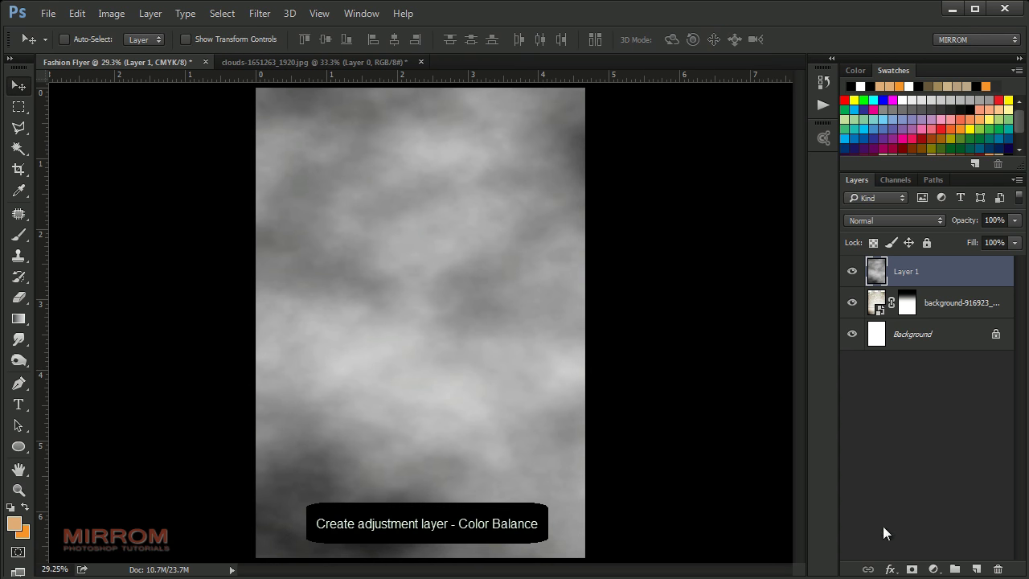
Add a Color Balance layer clipped to the clouds, with red +32 and yellow −43
{"action": "left_click", "coordinate": [933, 569]}
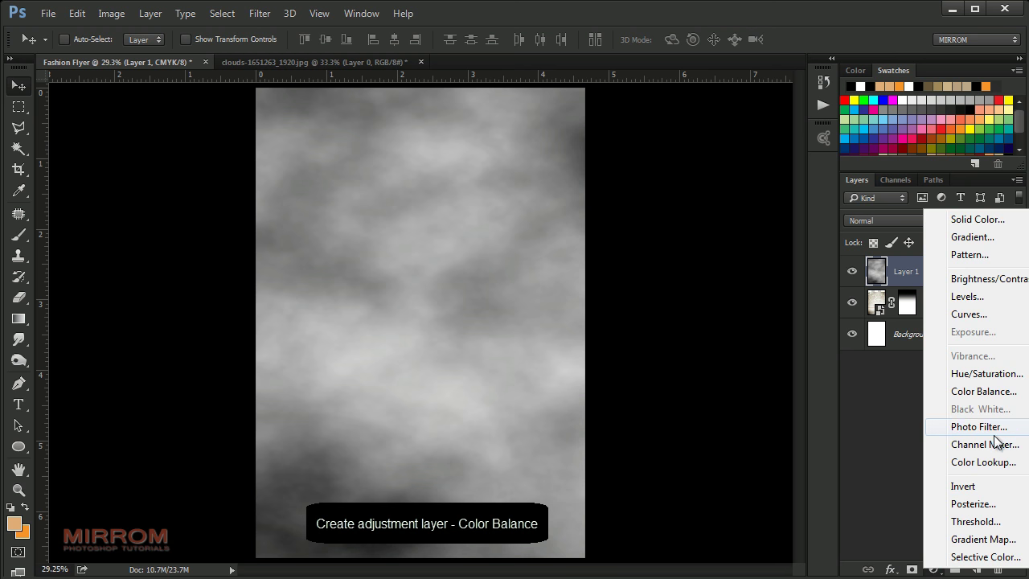
{"action": "left_click", "coordinate": [984, 391]}
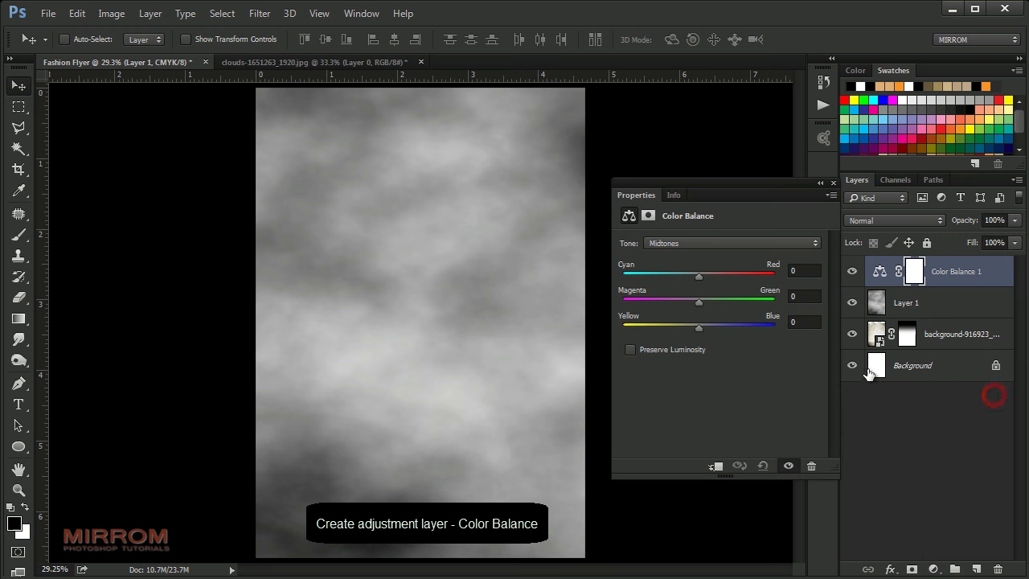
{"action": "left_click", "coordinate": [715, 466]}
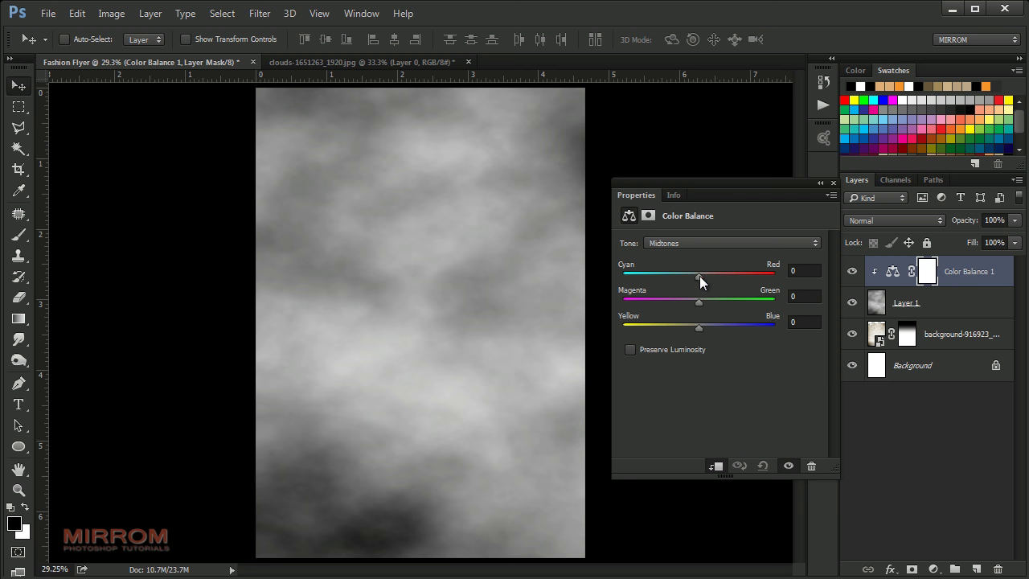
{"action": "left_click_drag", "start_coordinate": [699, 275], "coordinate": [725, 282]}
{"action": "left_click_drag", "start_coordinate": [699, 327], "coordinate": [666, 327]}
Toggle the clouds' visibility to compare the tint, then select Layer 1
{"action": "left_click", "coordinate": [834, 184]}
{"action": "left_click", "coordinate": [852, 271]}
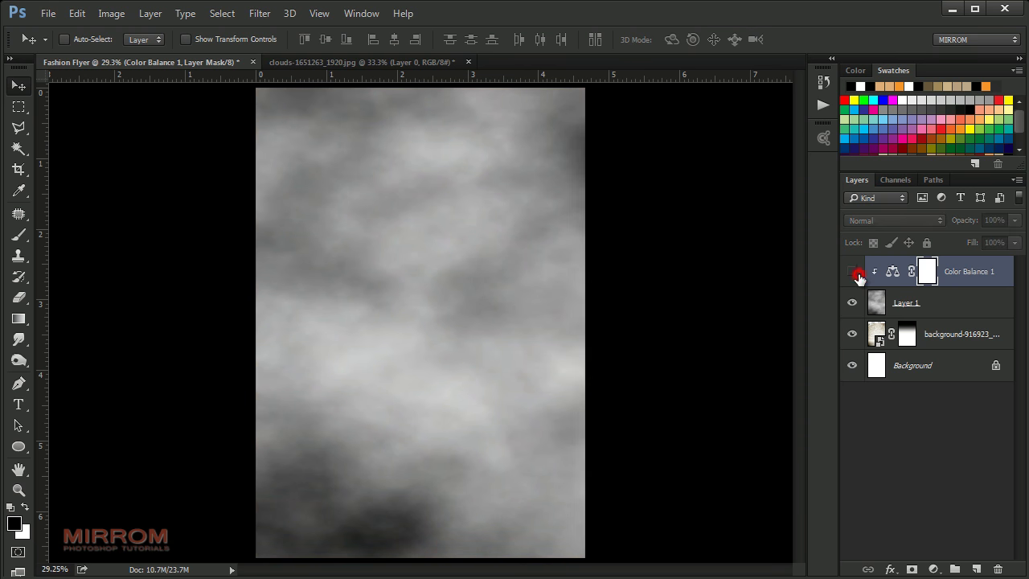
{"action": "left_click", "coordinate": [931, 309]}
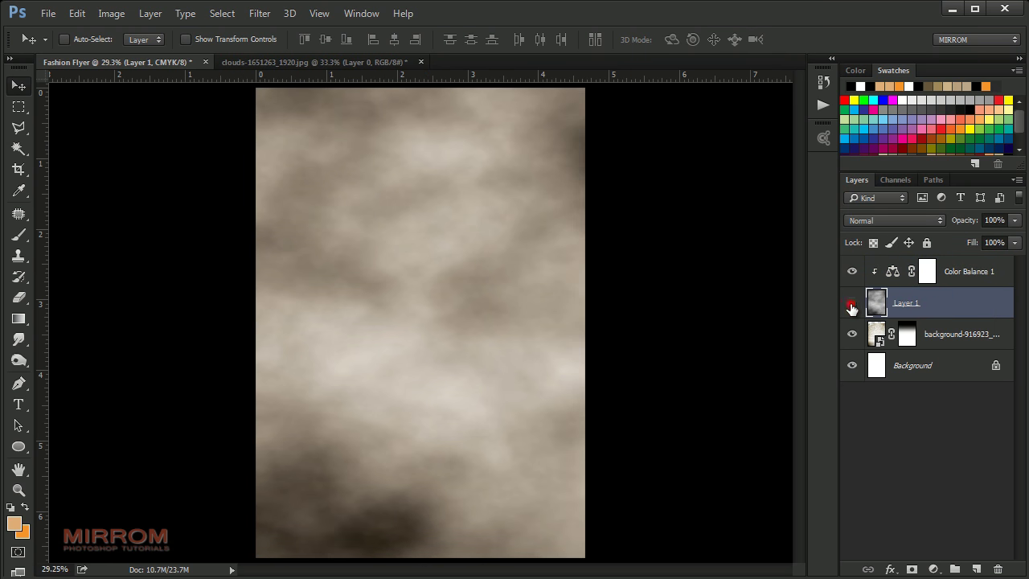
{"action": "left_click", "coordinate": [851, 302]}
{"action": "left_click", "coordinate": [852, 302]}
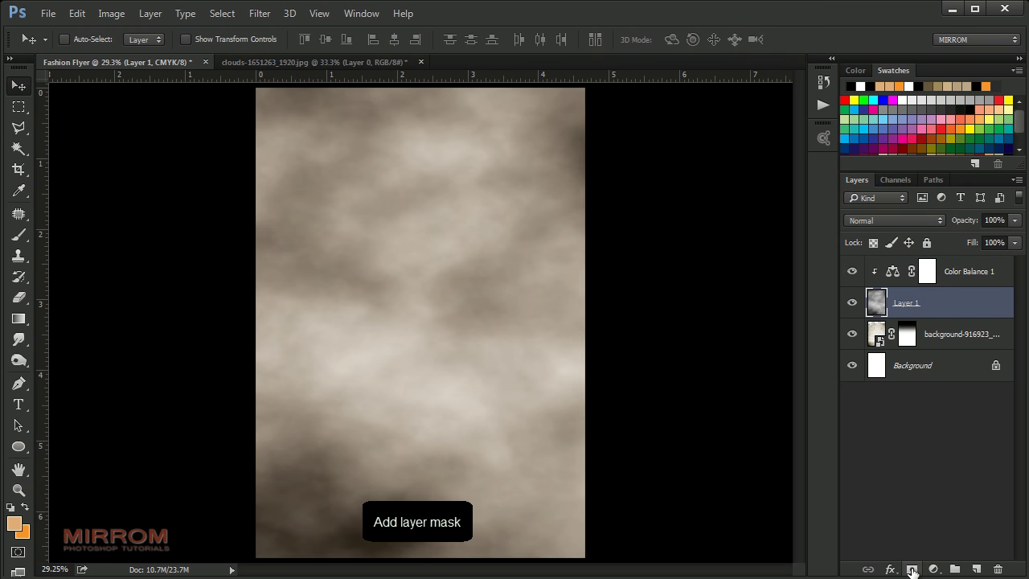
Mask the clouds with a gradient so they fade out toward the bottom
{"action": "left_click", "coordinate": [911, 569]}
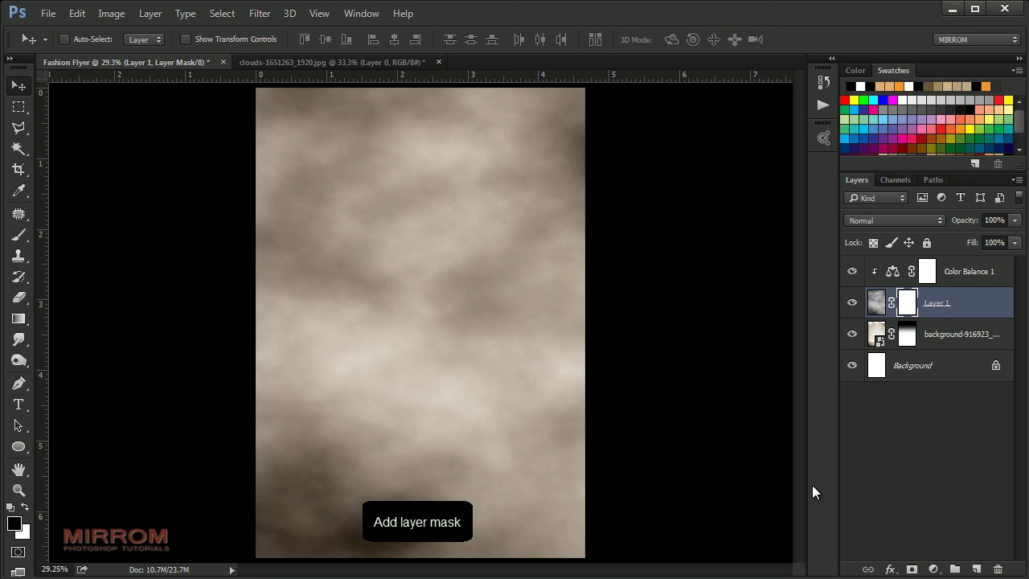
{"action": "left_click", "coordinate": [24, 318]}
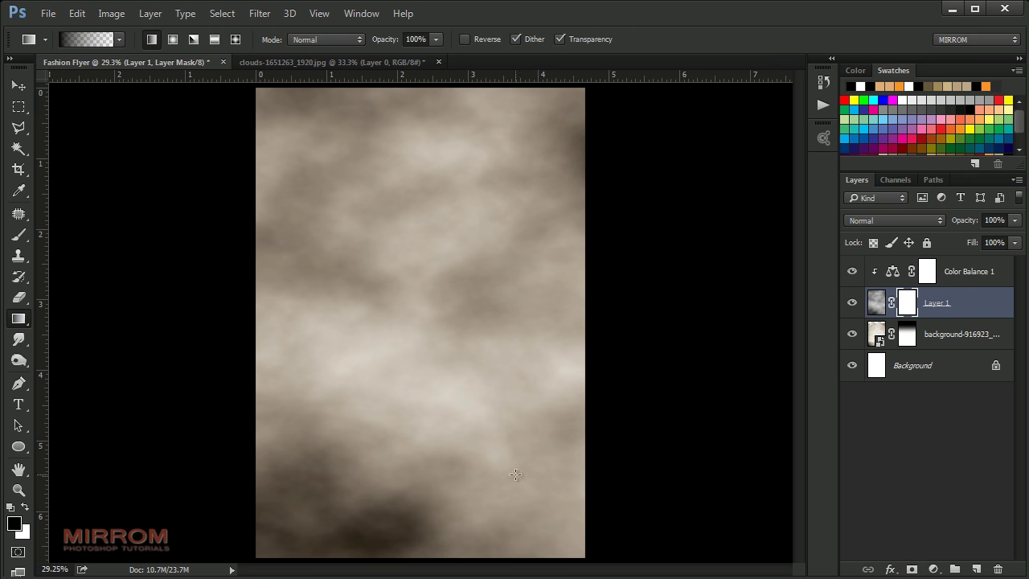
{"action": "left_click_drag", "start_coordinate": [510, 531], "coordinate": [507, 375]}
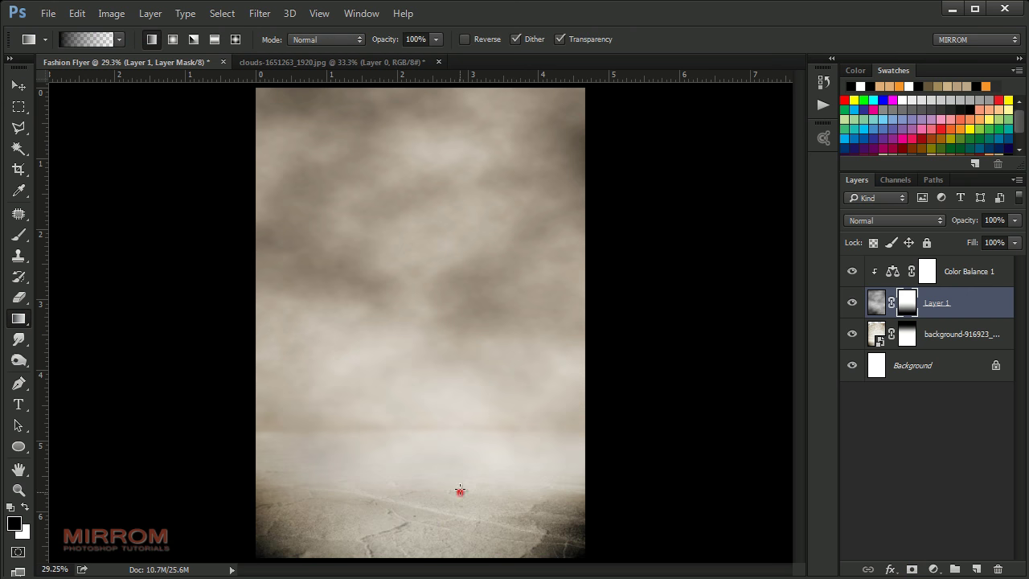
{"action": "left_click_drag", "start_coordinate": [460, 490], "coordinate": [463, 293]}
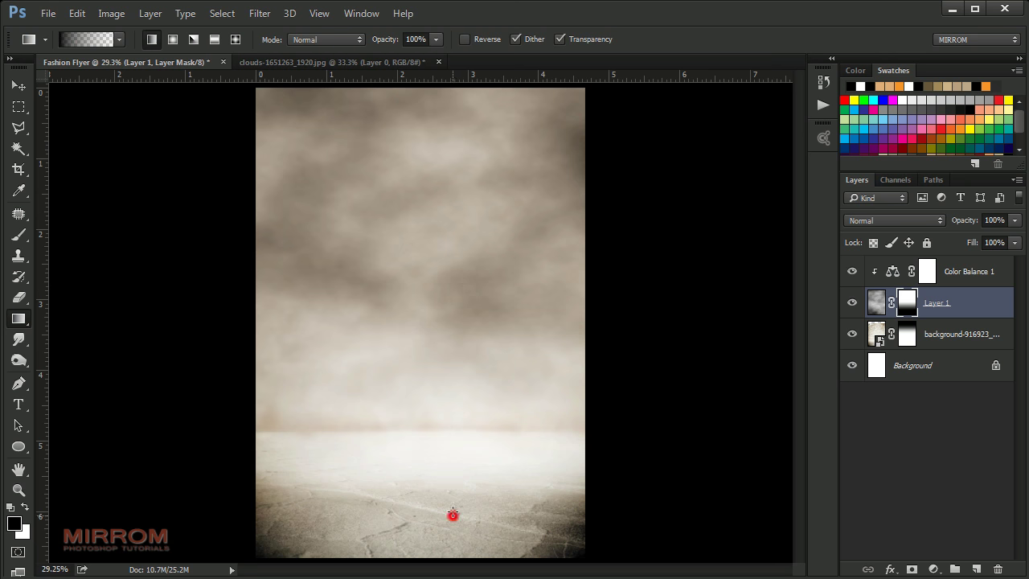
{"action": "left_click_drag", "start_coordinate": [453, 515], "coordinate": [463, 371]}
{"action": "key", "text": "v"}
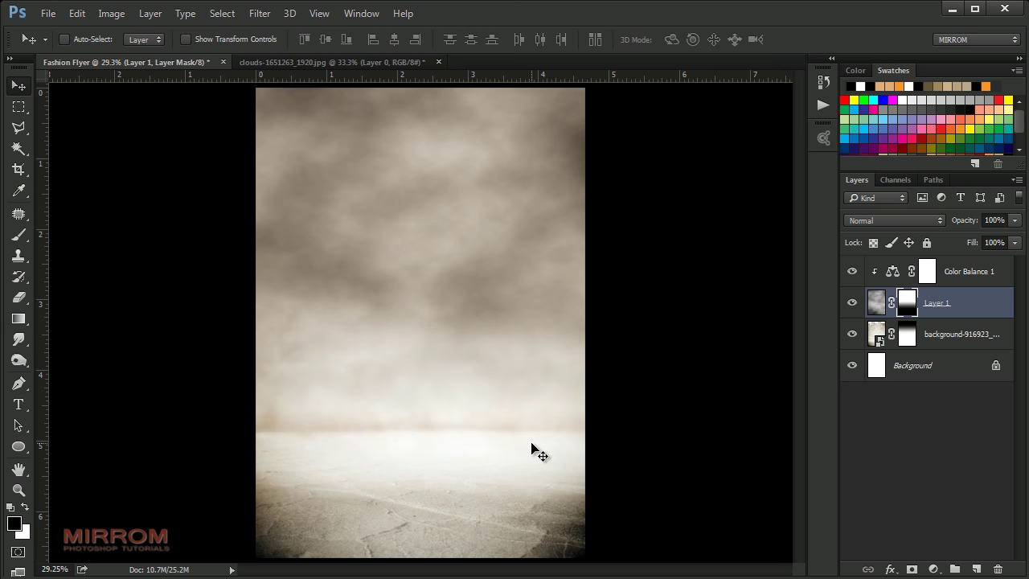
Select the Color Balance 1 layer and close the clouds image document
{"action": "left_click", "coordinate": [970, 275]}
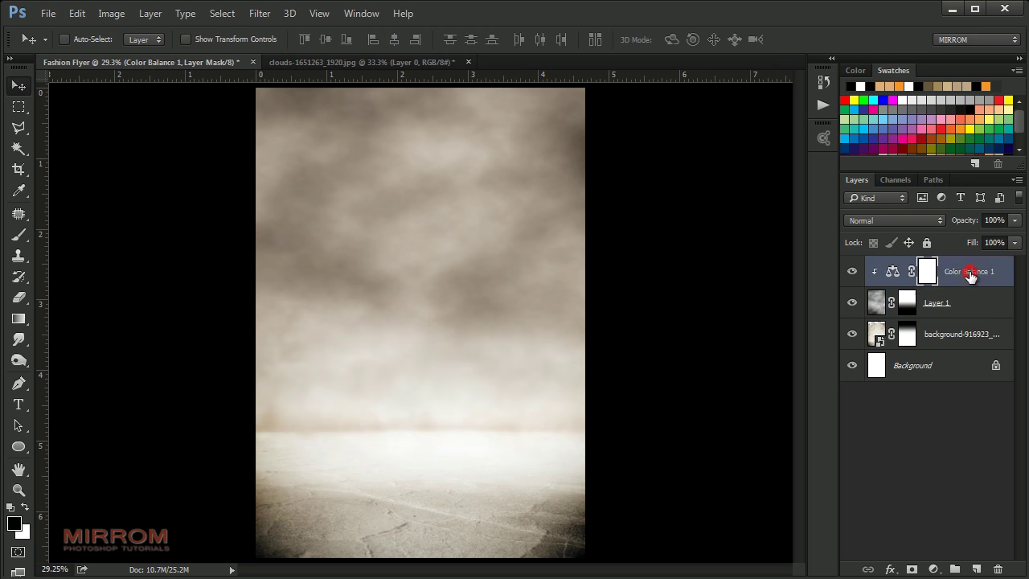
{"action": "left_click", "coordinate": [469, 61]}
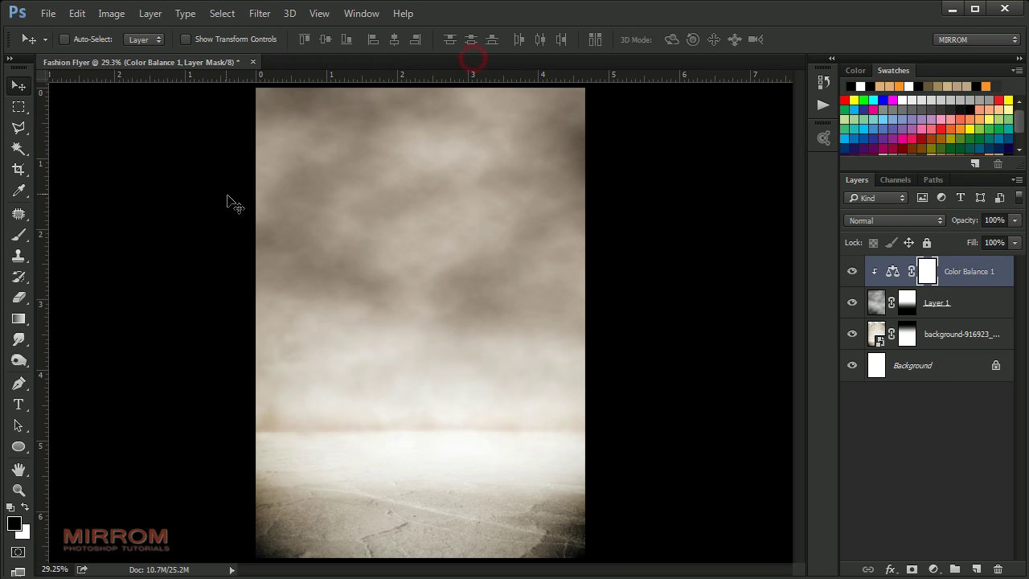
{"action": "left_click", "coordinate": [48, 14]}
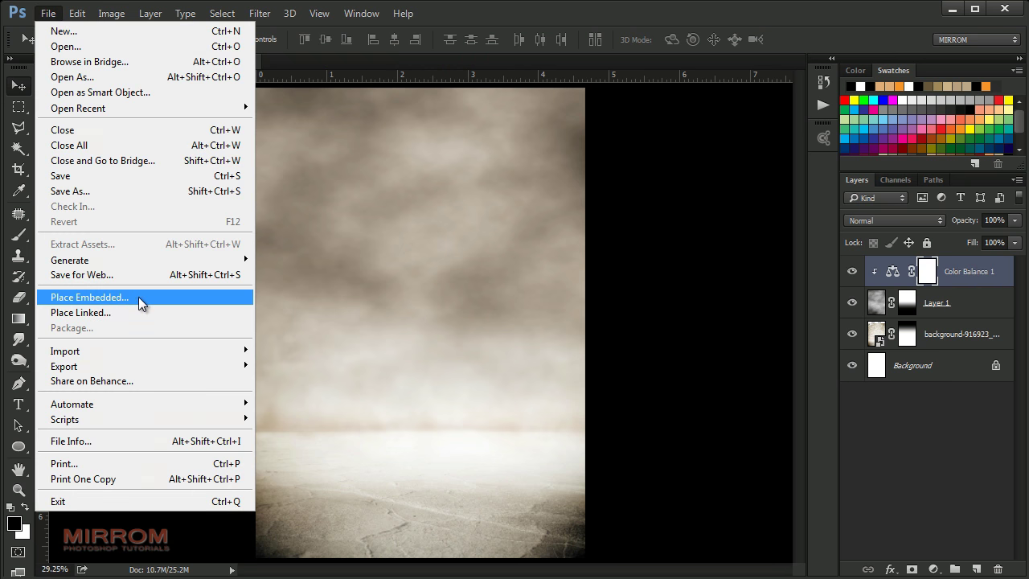
Place the blue texture image rotated 90° and scale it to cover the page
{"action": "left_click", "coordinate": [138, 296]}
{"action": "left_click_drag", "start_coordinate": [643, 253], "coordinate": [463, 452]}
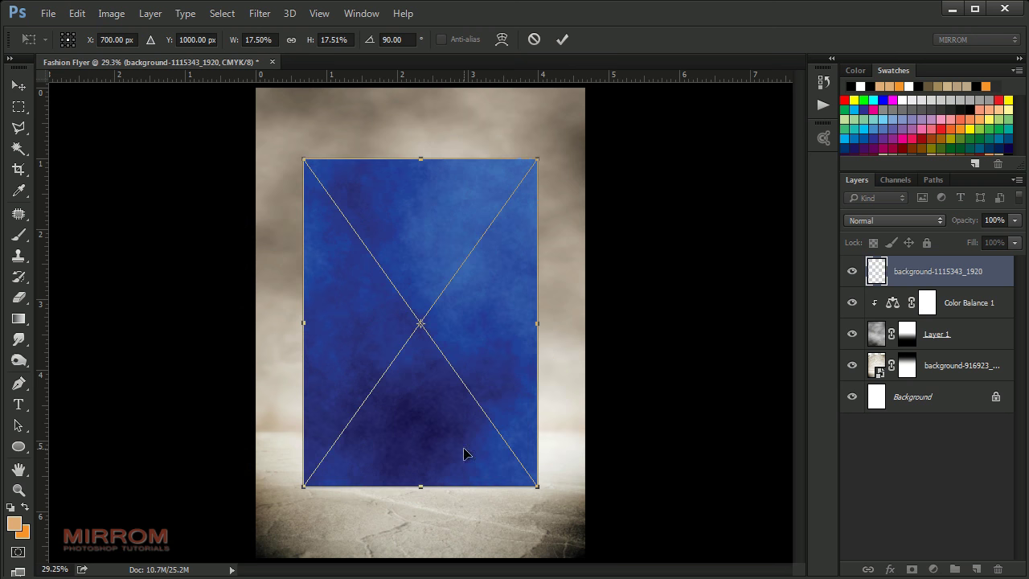
{"action": "left_click", "coordinate": [562, 39]}
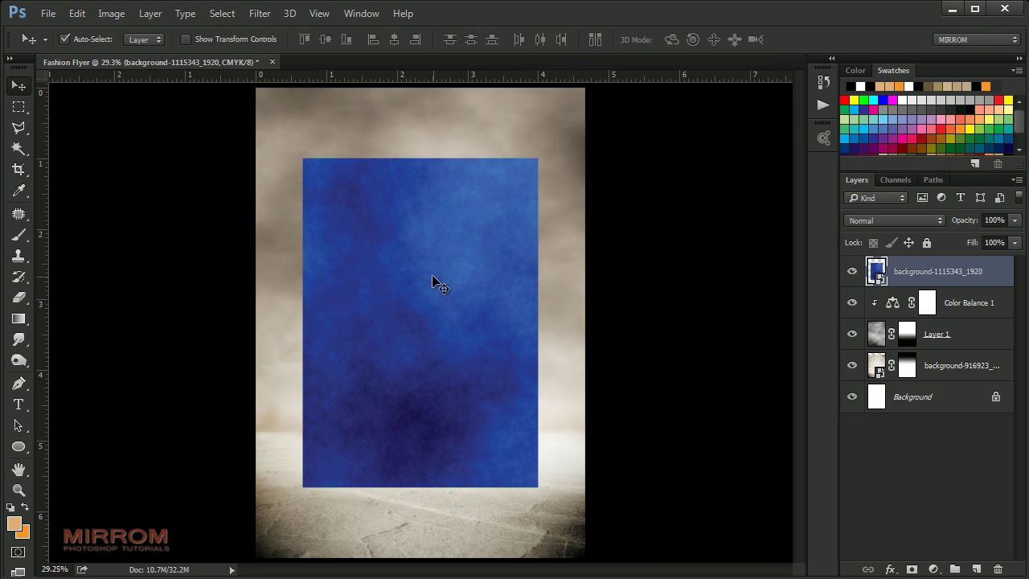
{"action": "key", "text": "ctrl+t"}
{"action": "left_click_drag", "start_coordinate": [303, 158], "coordinate": [253, 87]}
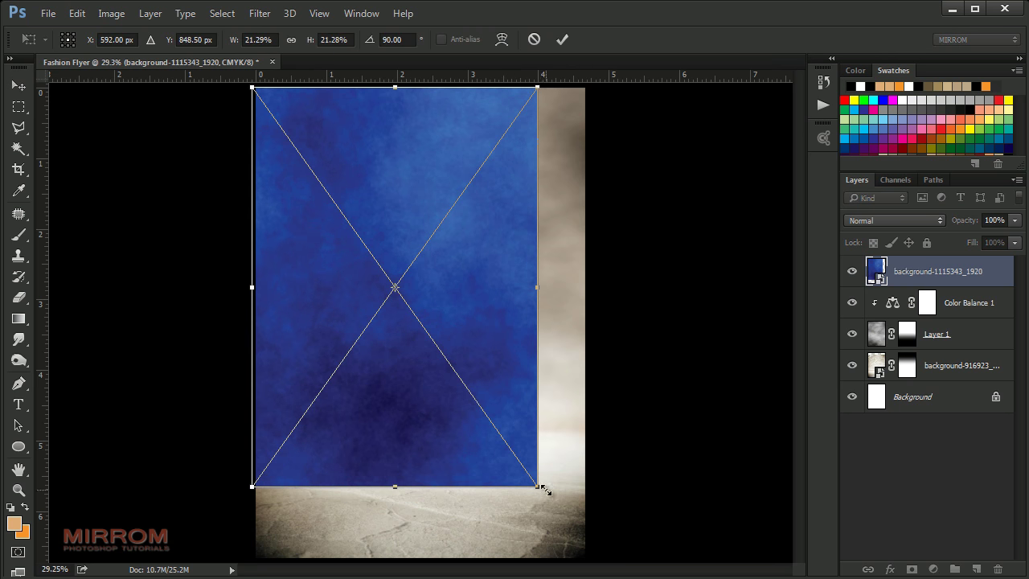
{"action": "left_click_drag", "start_coordinate": [538, 486], "coordinate": [591, 560]}
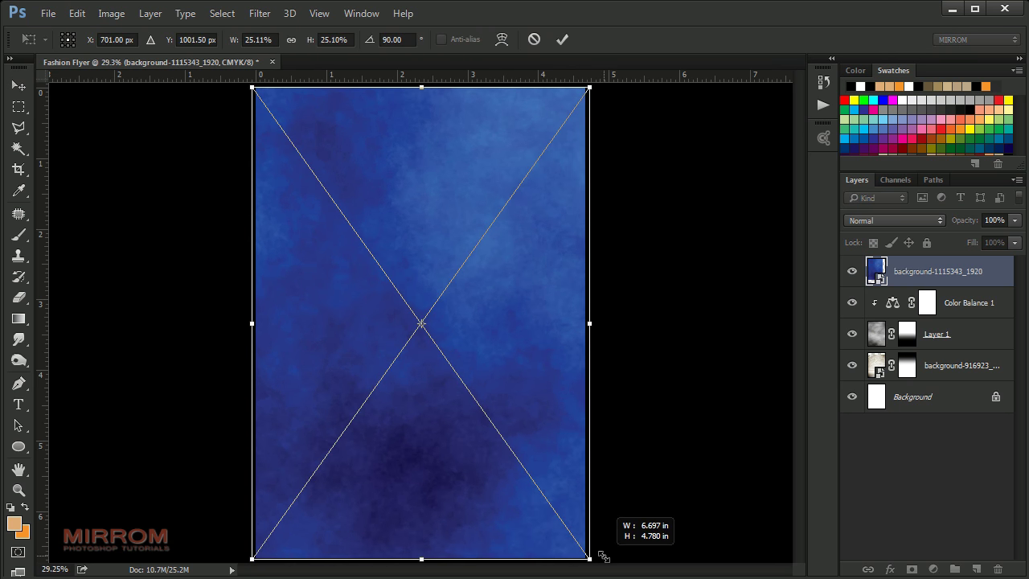
{"action": "left_click", "coordinate": [557, 44]}
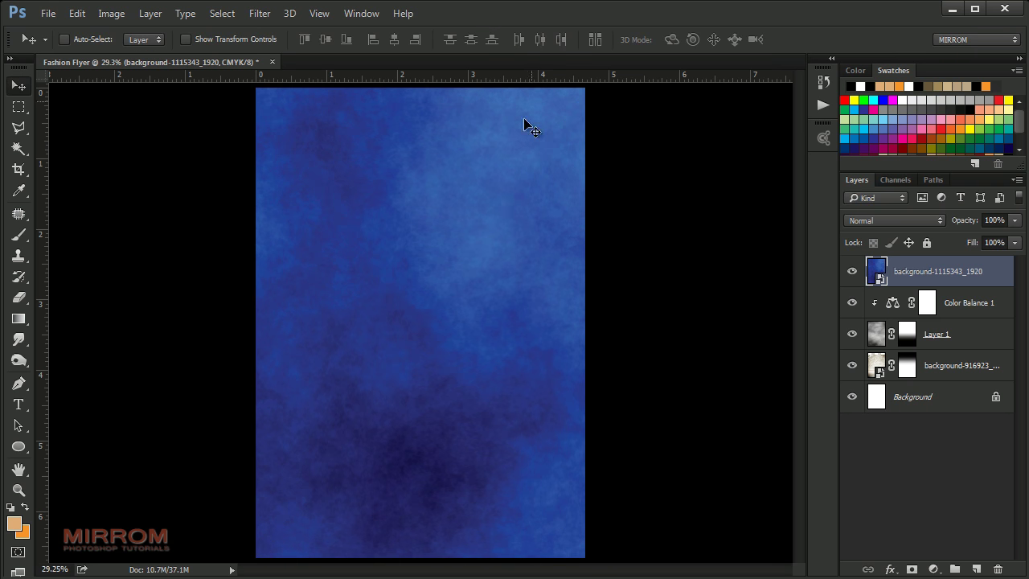
Rasterize the texture layer, desaturate it and set its blend mode to Linear Light
{"action": "right_click", "coordinate": [979, 273]}
{"action": "left_click", "coordinate": [697, 270]}
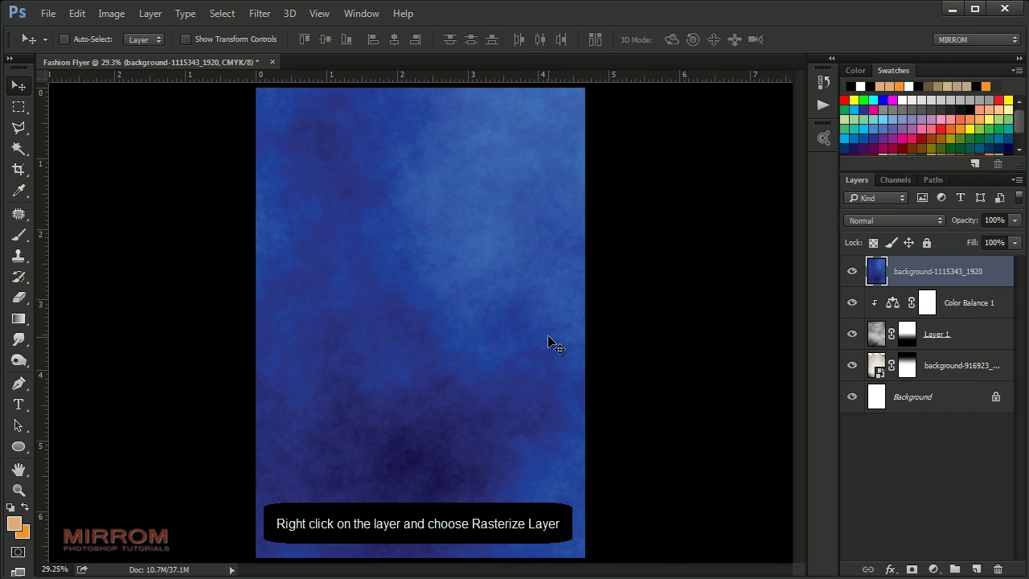
{"action": "left_click", "coordinate": [111, 14]}
{"action": "mouse_move", "coordinate": [135, 54]}
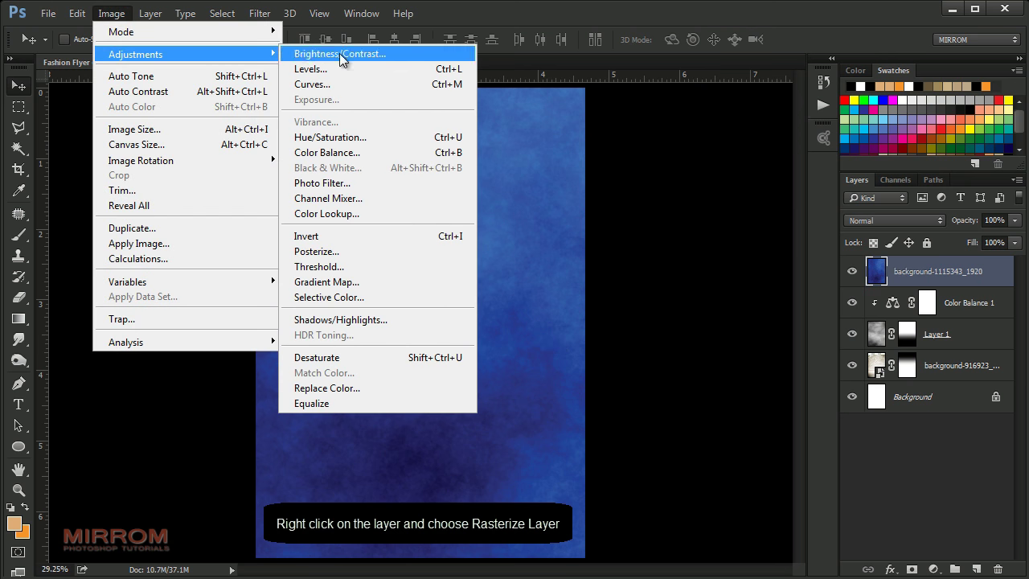
{"action": "left_click", "coordinate": [364, 362]}
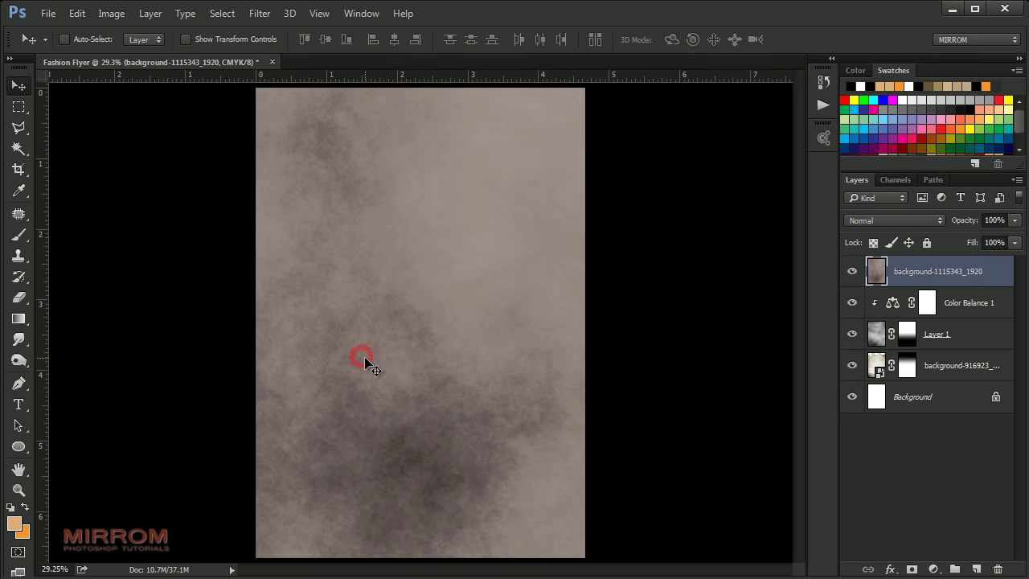
{"action": "left_click", "coordinate": [924, 220]}
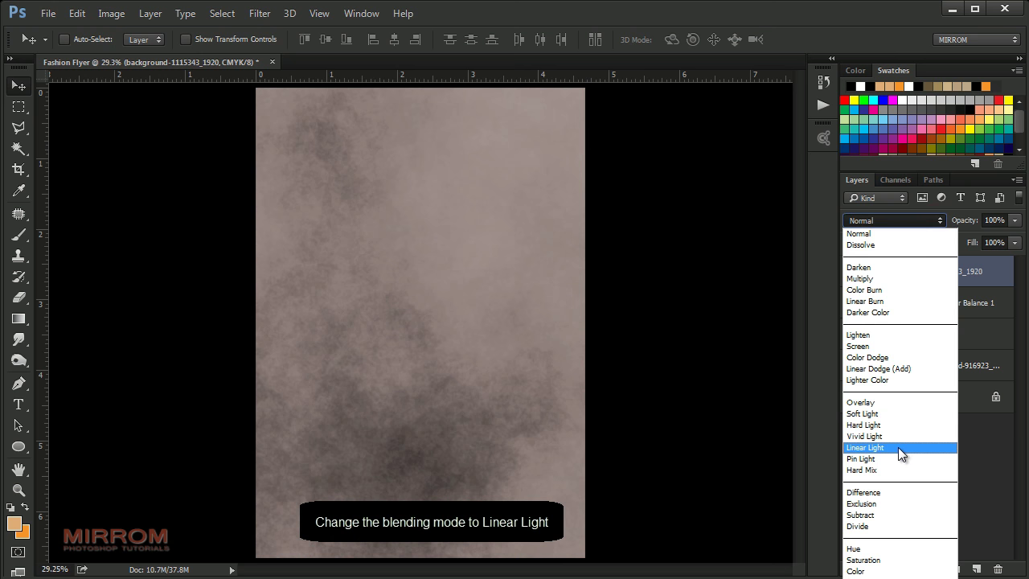
{"action": "left_click", "coordinate": [898, 447]}
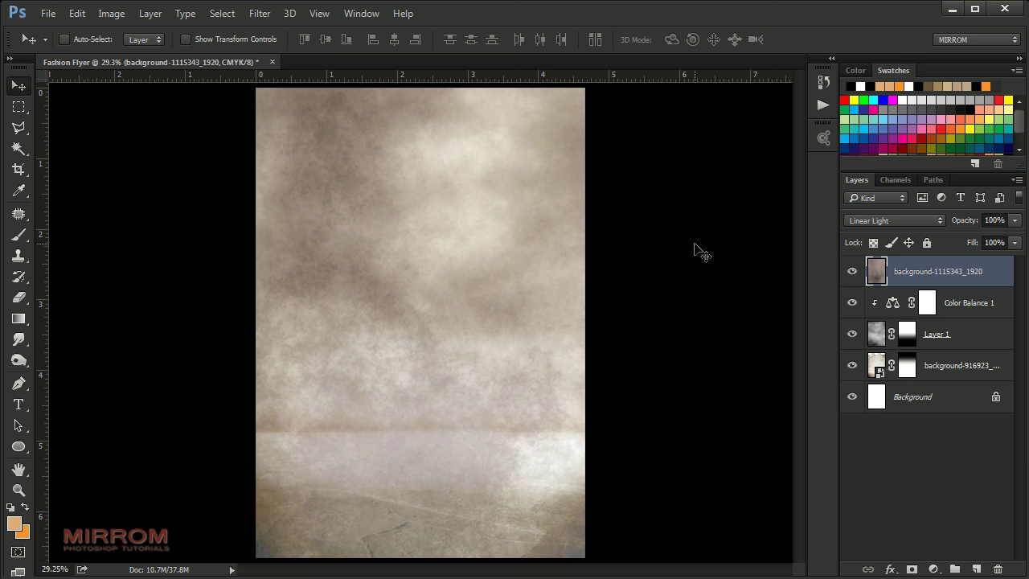
{"action": "left_click", "coordinate": [48, 14]}
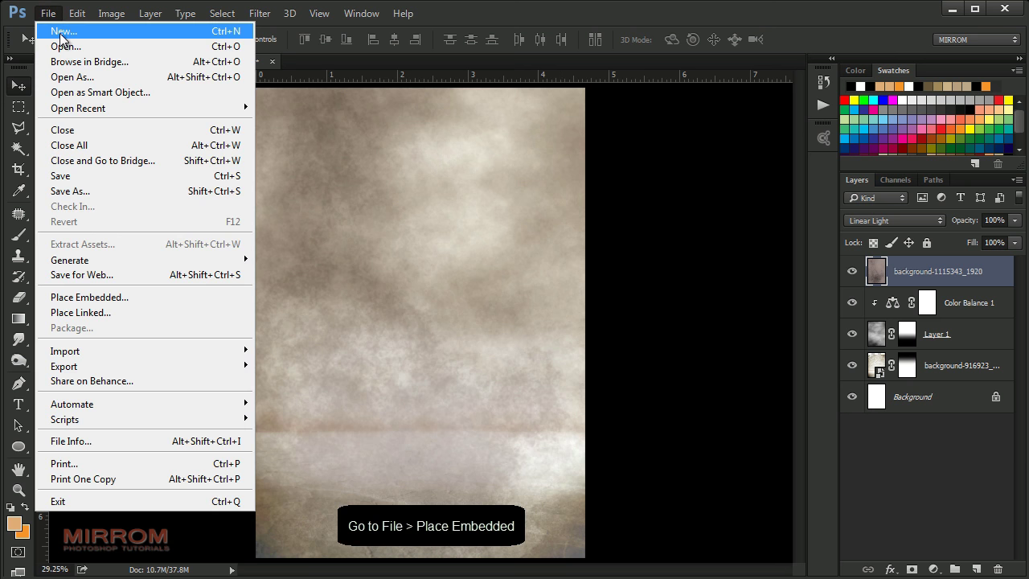
Place the watercolor image rotated to portrait and set it to Multiply blend mode
{"action": "left_click", "coordinate": [154, 296]}
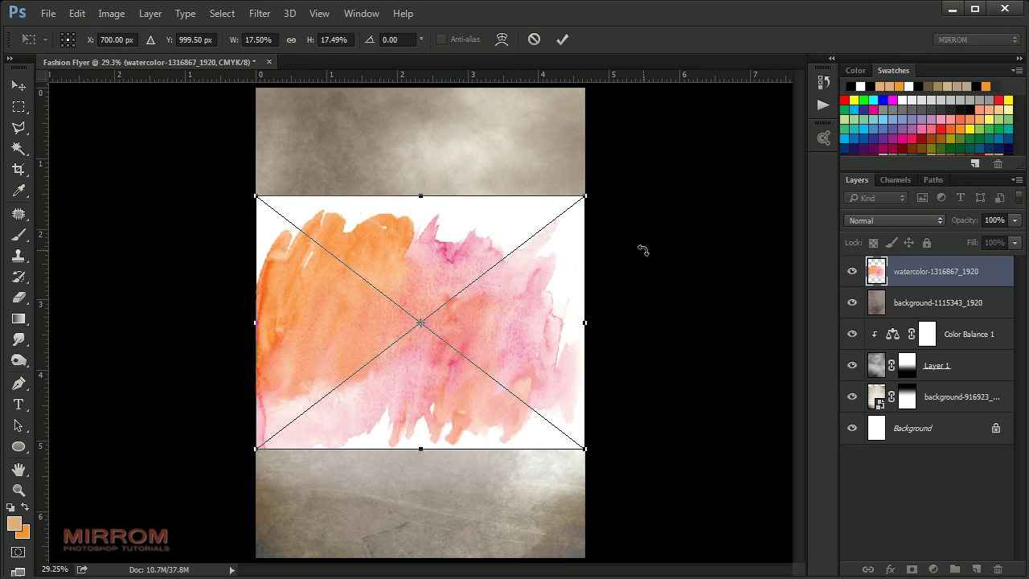
{"action": "left_click_drag", "start_coordinate": [640, 250], "coordinate": [367, 114]}
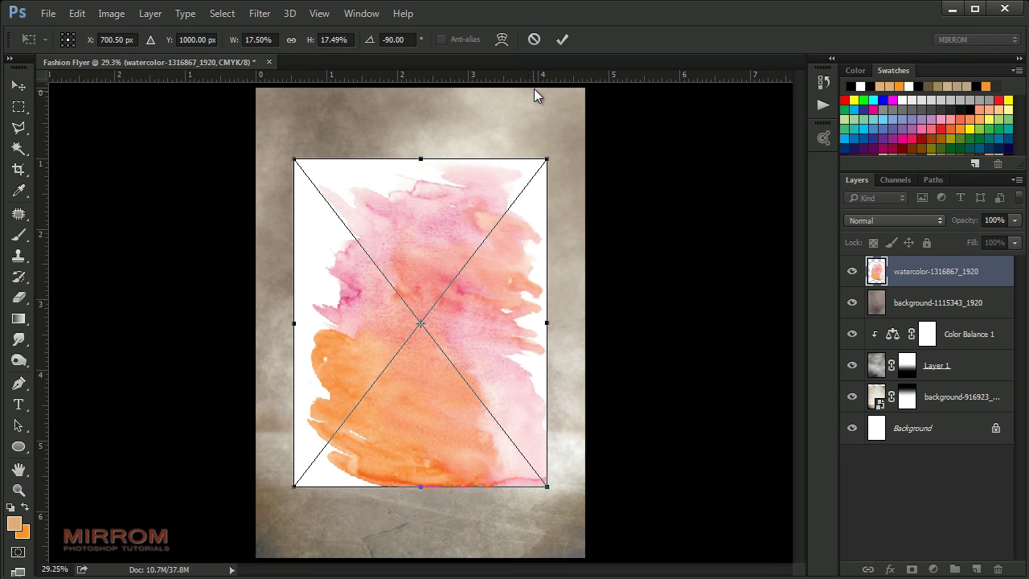
{"action": "left_click", "coordinate": [562, 38]}
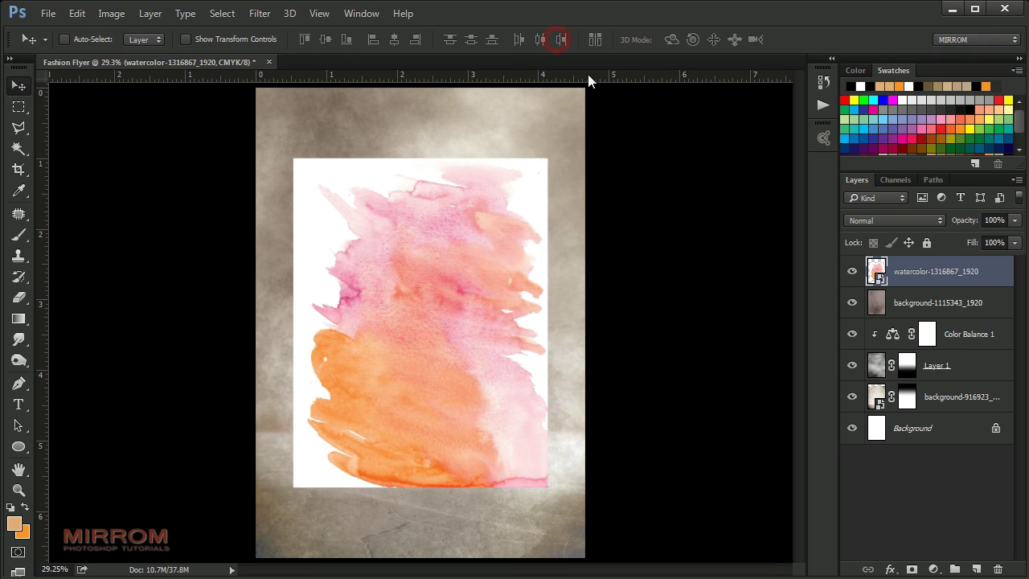
{"action": "left_click", "coordinate": [858, 218]}
{"action": "left_click", "coordinate": [878, 283]}
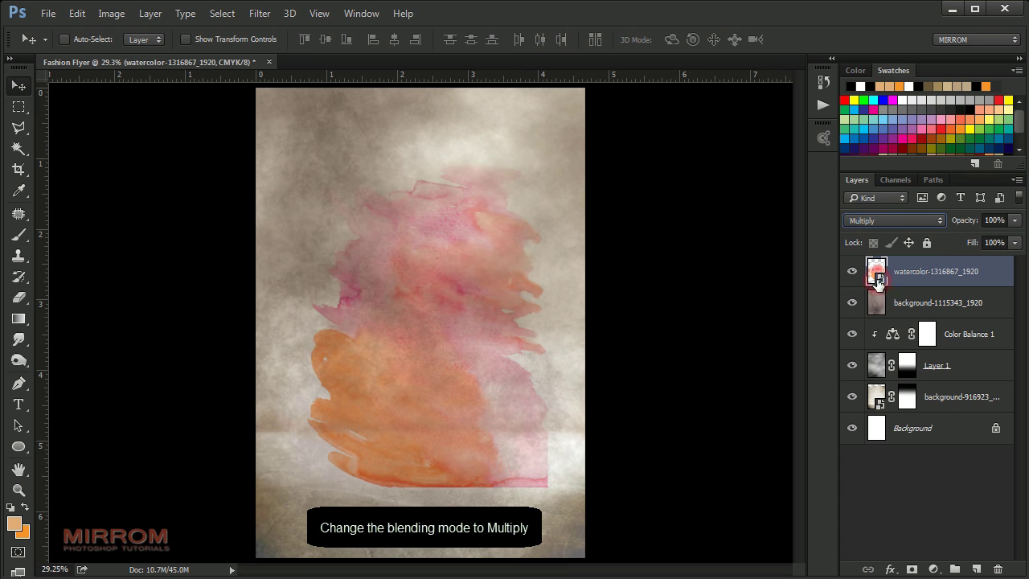
Scale and reposition the watercolor to cover the whole flyer page
{"action": "left_click_drag", "start_coordinate": [487, 257], "coordinate": [489, 186]}
{"action": "key", "text": "ctrl+t"}
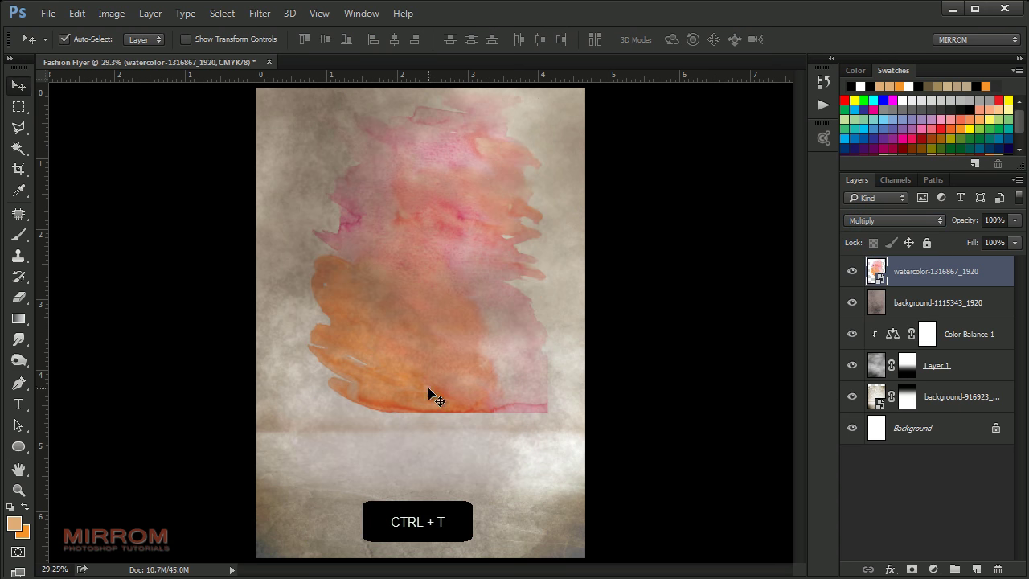
{"action": "left_click_drag", "start_coordinate": [552, 411], "coordinate": [612, 497]}
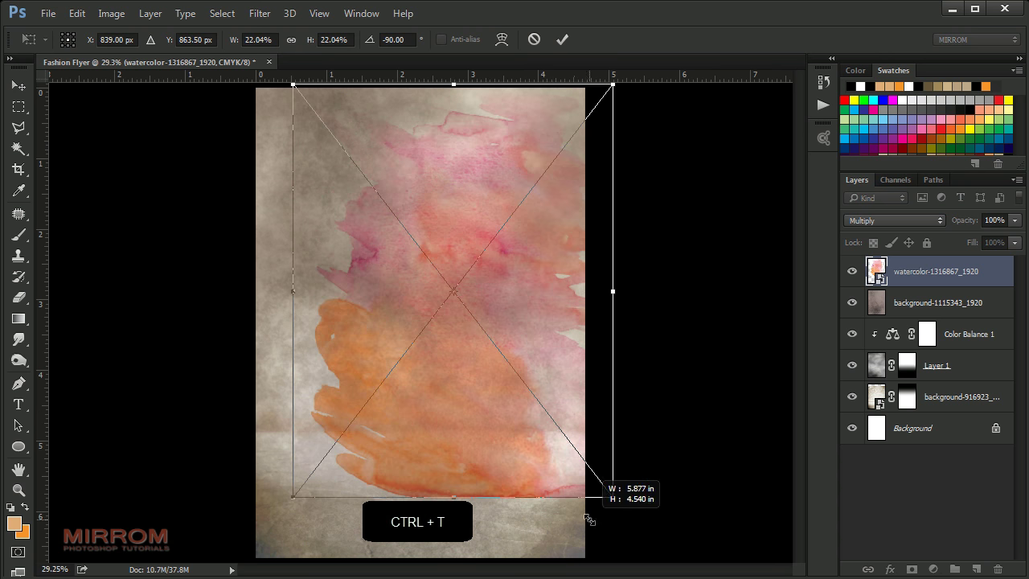
{"action": "left_click_drag", "start_coordinate": [550, 368], "coordinate": [509, 383]}
{"action": "left_click_drag", "start_coordinate": [509, 399], "coordinate": [507, 419]}
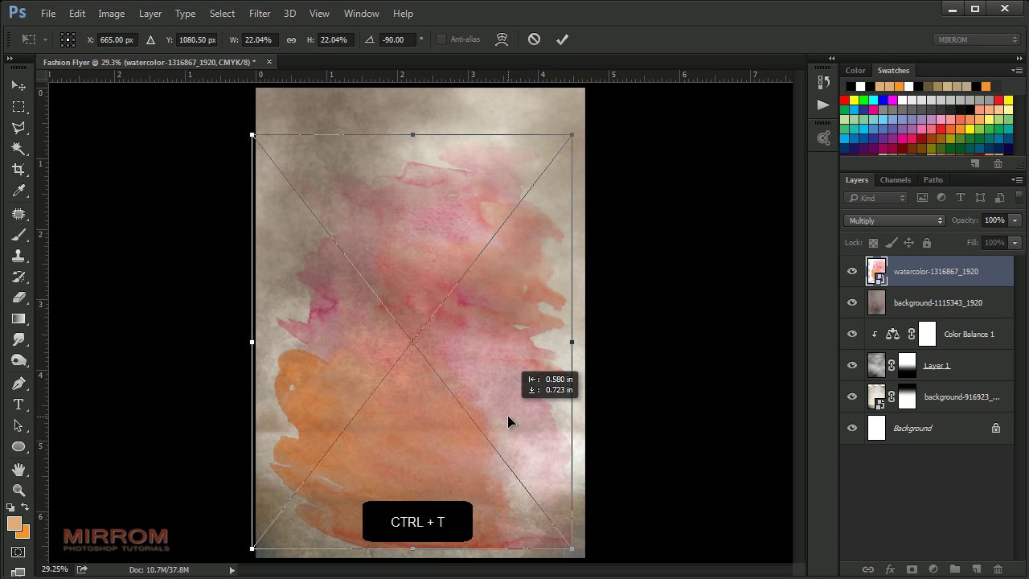
{"action": "left_click_drag", "start_coordinate": [414, 135], "coordinate": [427, 87]}
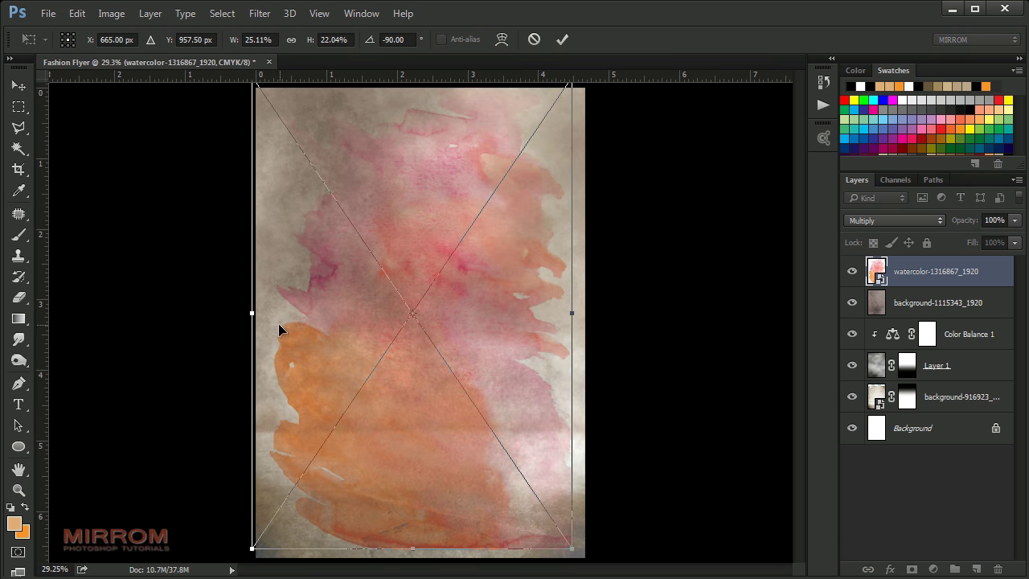
{"action": "left_click_drag", "start_coordinate": [571, 318], "coordinate": [562, 310]}
{"action": "left_click", "coordinate": [562, 40]}
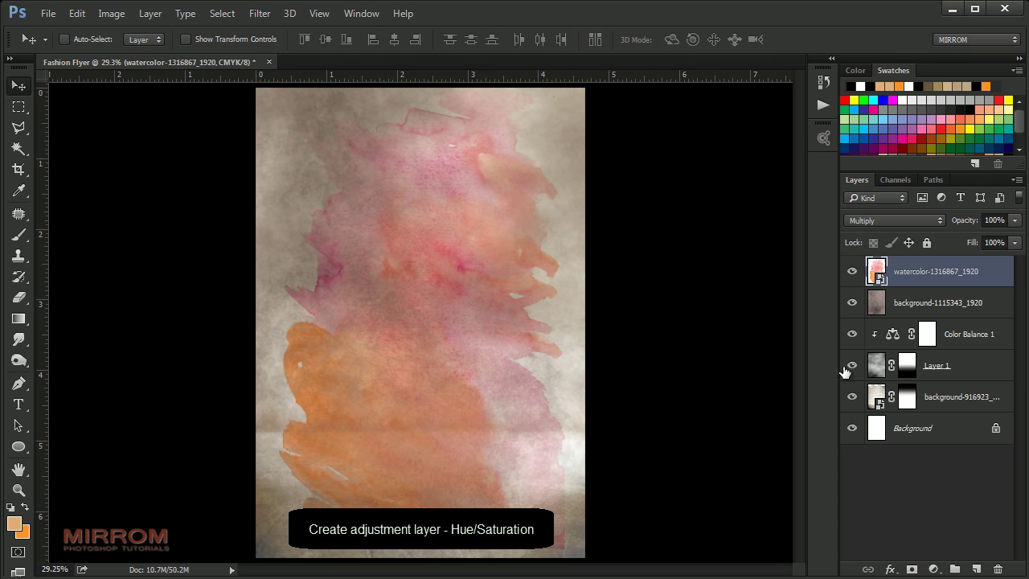
Tint the watercolor red with a clipped, colorized Hue/Saturation layer at Saturation 64, Hue 0
{"action": "left_click", "coordinate": [930, 568]}
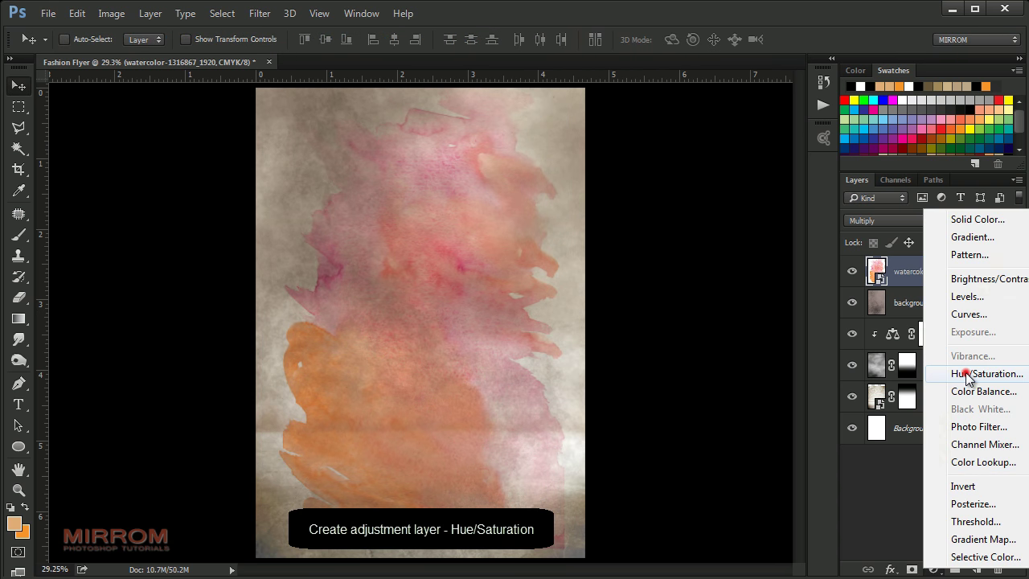
{"action": "left_click", "coordinate": [964, 376]}
{"action": "left_click", "coordinate": [716, 466]}
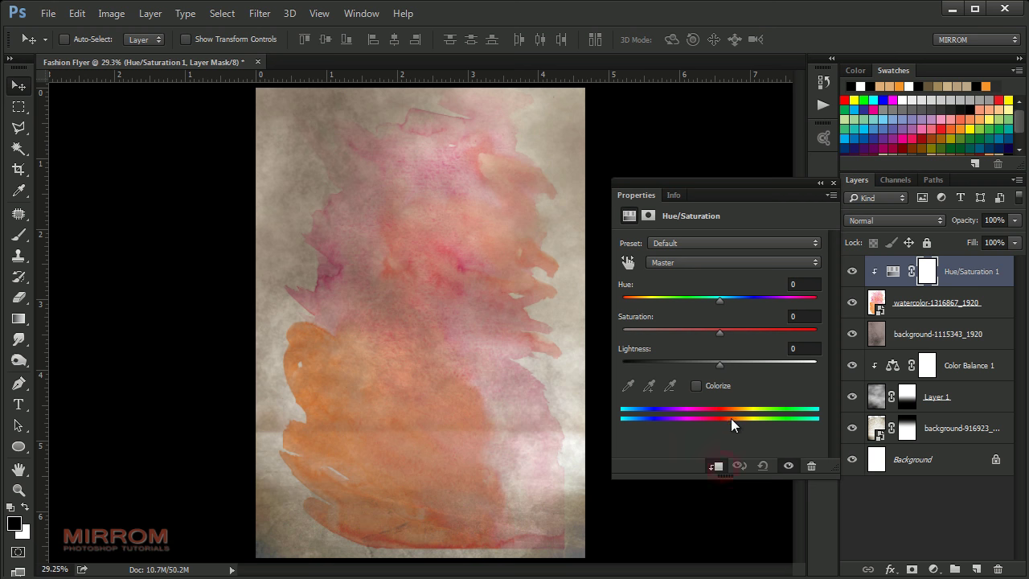
{"action": "left_click", "coordinate": [696, 386]}
{"action": "left_click_drag", "start_coordinate": [675, 338], "coordinate": [734, 336]}
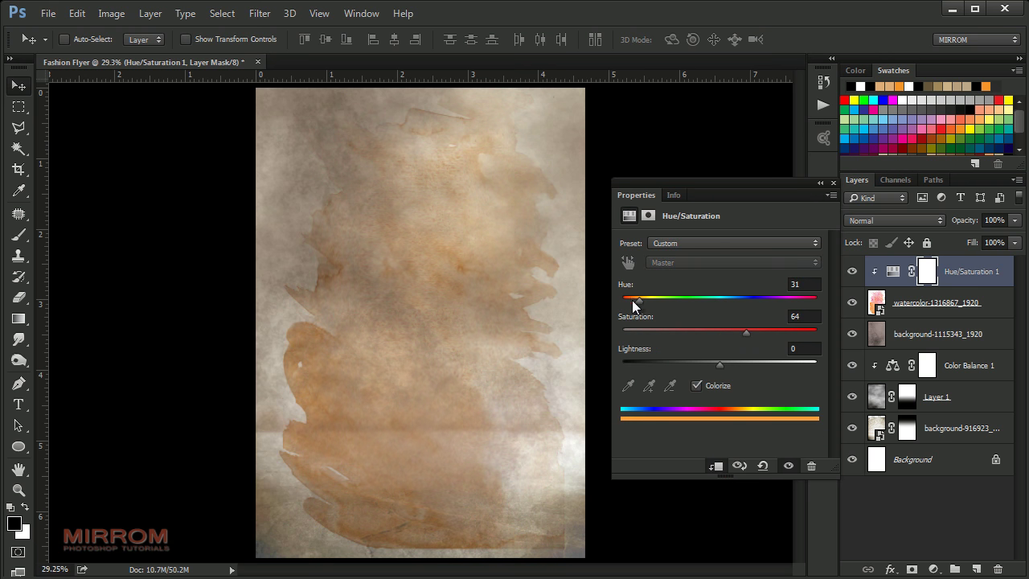
{"action": "left_click_drag", "start_coordinate": [639, 299], "coordinate": [623, 303]}
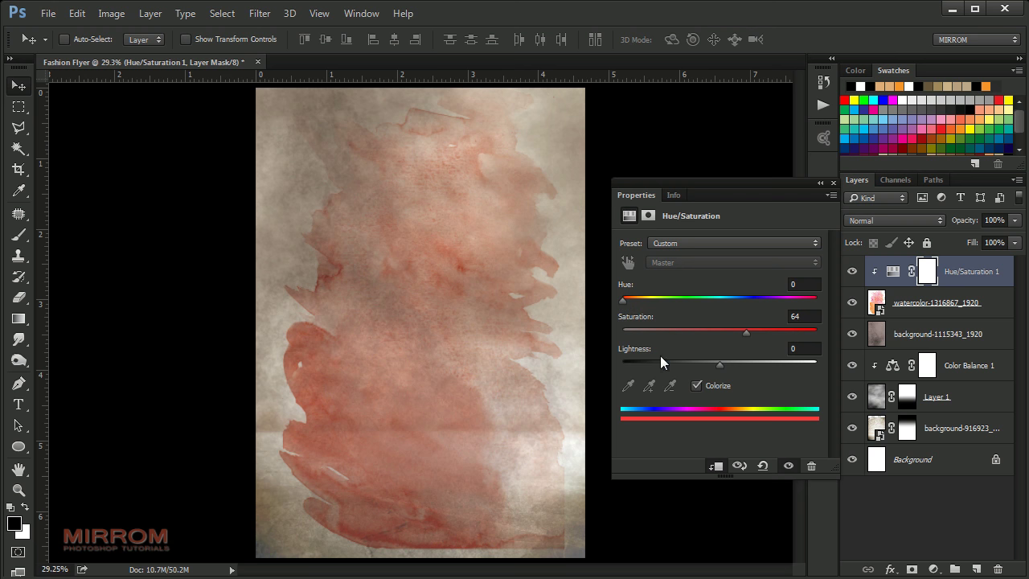
{"action": "left_click", "coordinate": [833, 182]}
Group the watercolor layer with Hue/Saturation 1 and name the group 'Watercolor'
{"action": "left_click", "coordinate": [952, 315]}
{"action": "left_click", "coordinate": [972, 283], "text": "shift"}
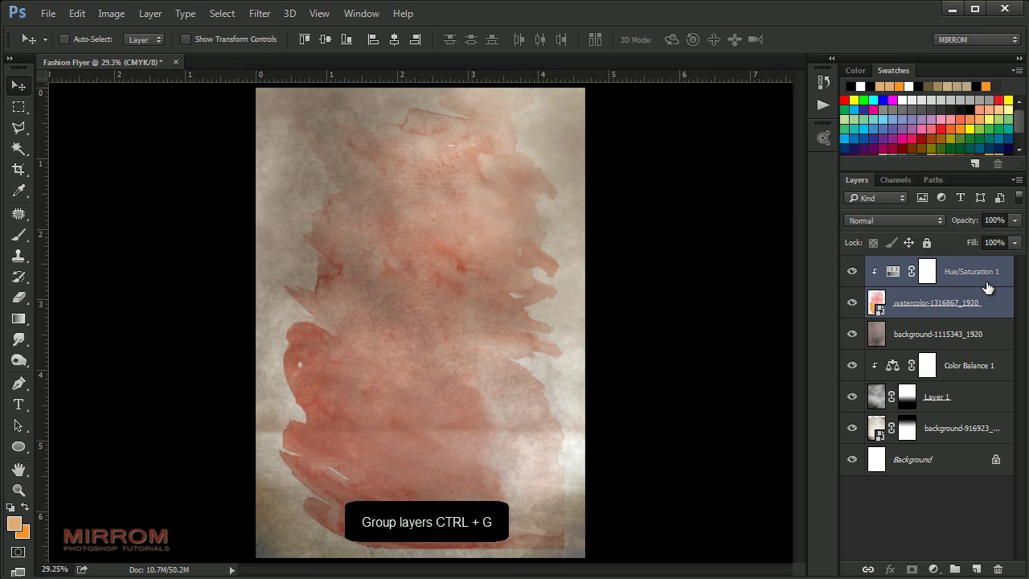
{"action": "key", "text": "ctrl"}
{"action": "key", "text": "ctrl+g"}
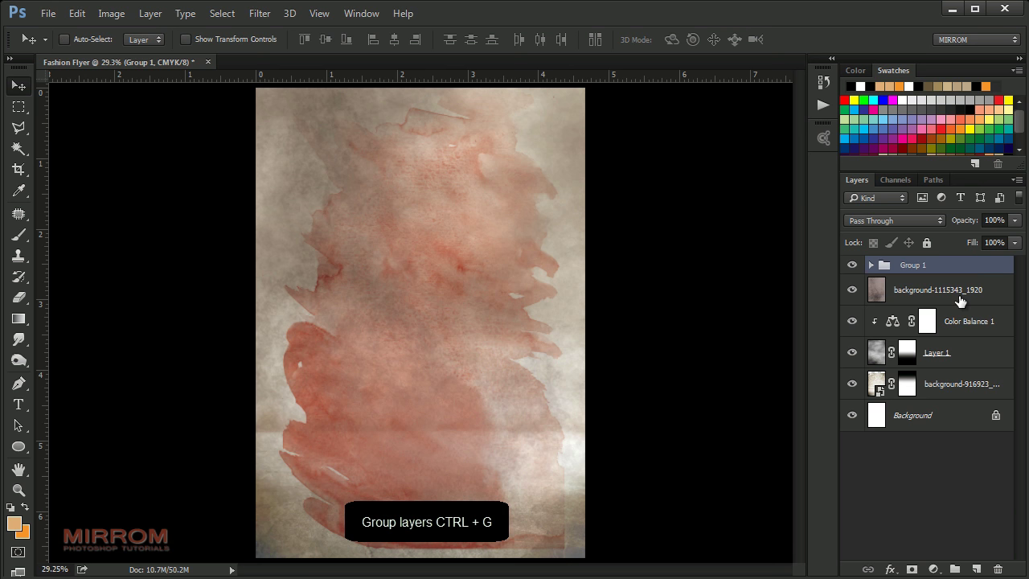
{"action": "double_click", "coordinate": [907, 266]}
{"action": "type", "text": "W"}
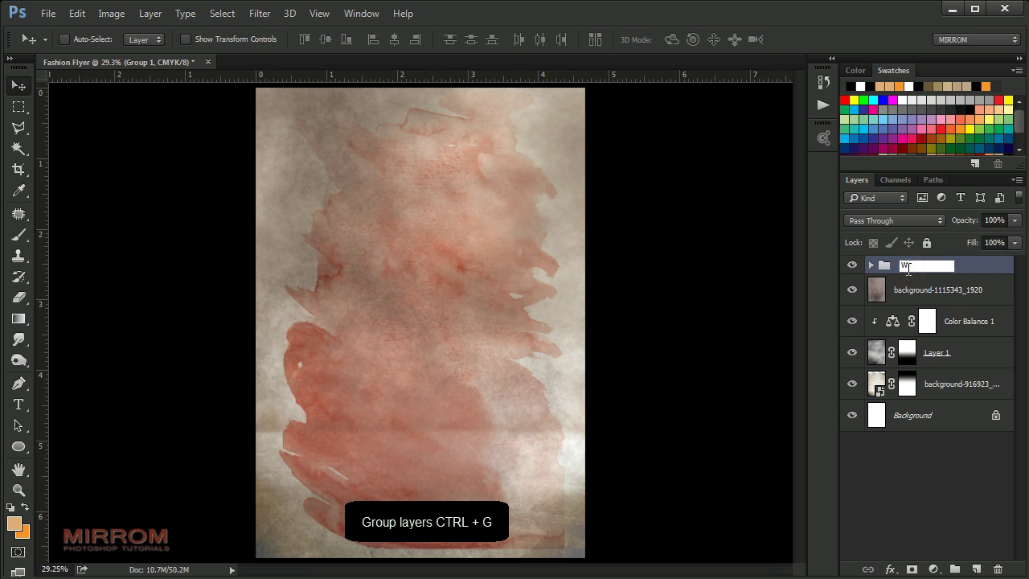
{"action": "type", "text": "atercolor"}
{"action": "key", "text": "Return"}
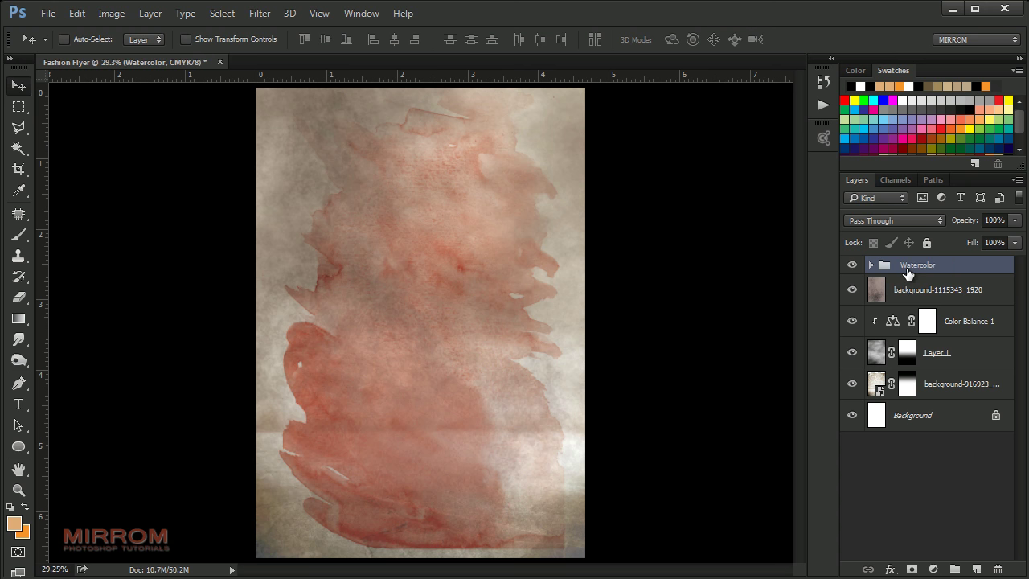
Open the model photo and unlock its Background layer
{"action": "left_click", "coordinate": [48, 14]}
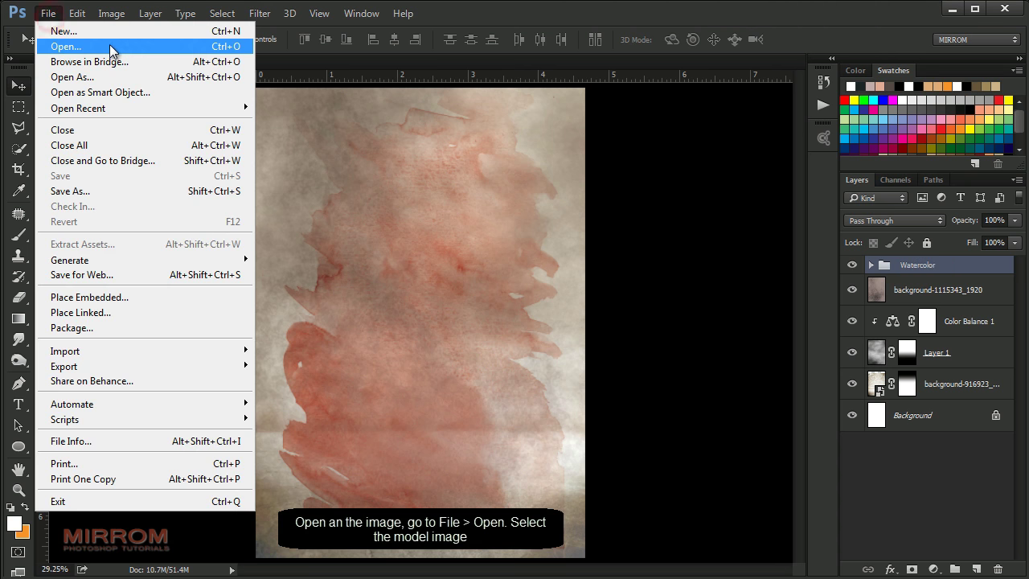
{"action": "left_click", "coordinate": [110, 43]}
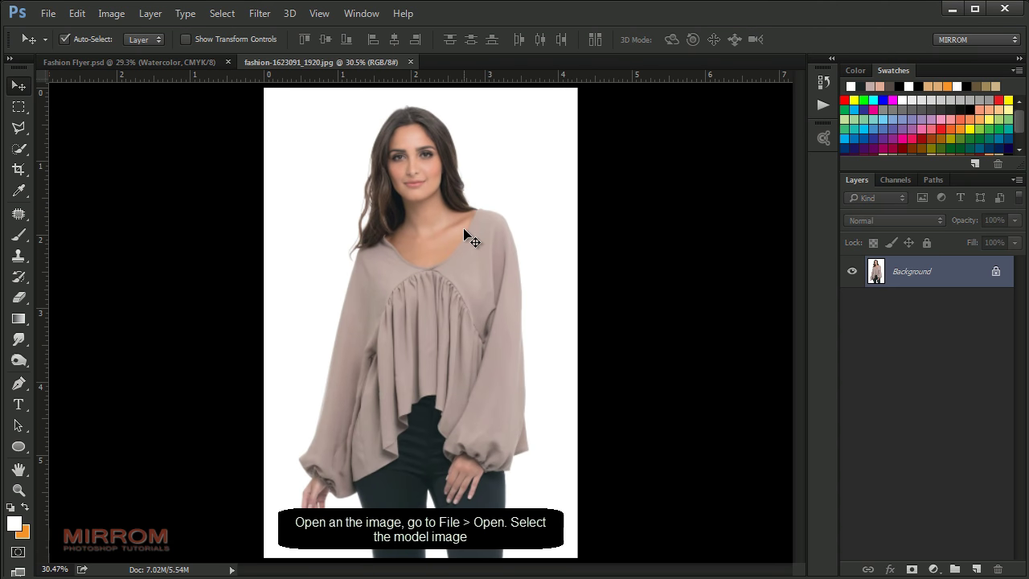
{"action": "left_click", "coordinate": [995, 270]}
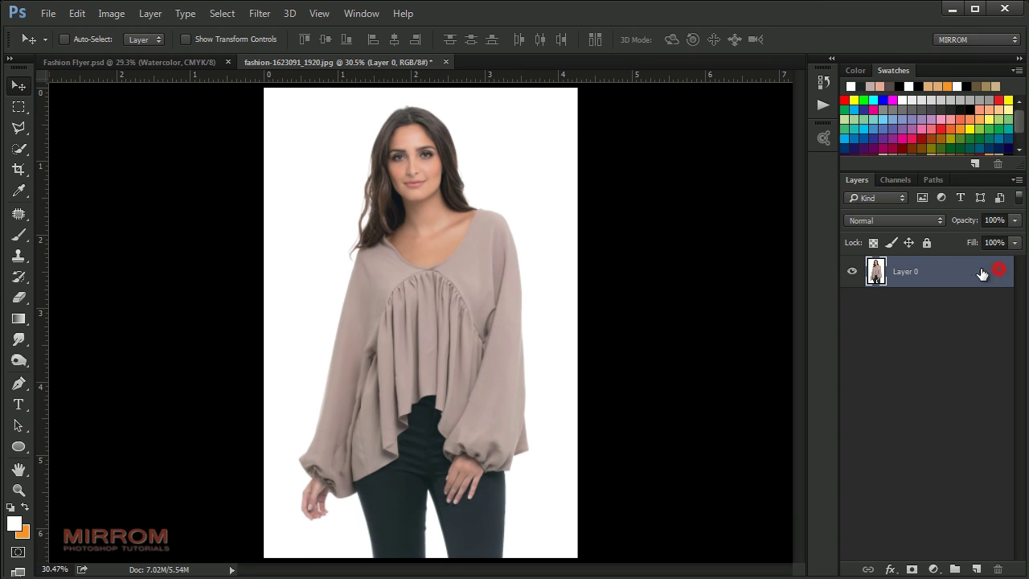
Select the white backdrop with Color Range, sampling several white spots and lowering Fuzziness
{"action": "left_click", "coordinate": [222, 14]}
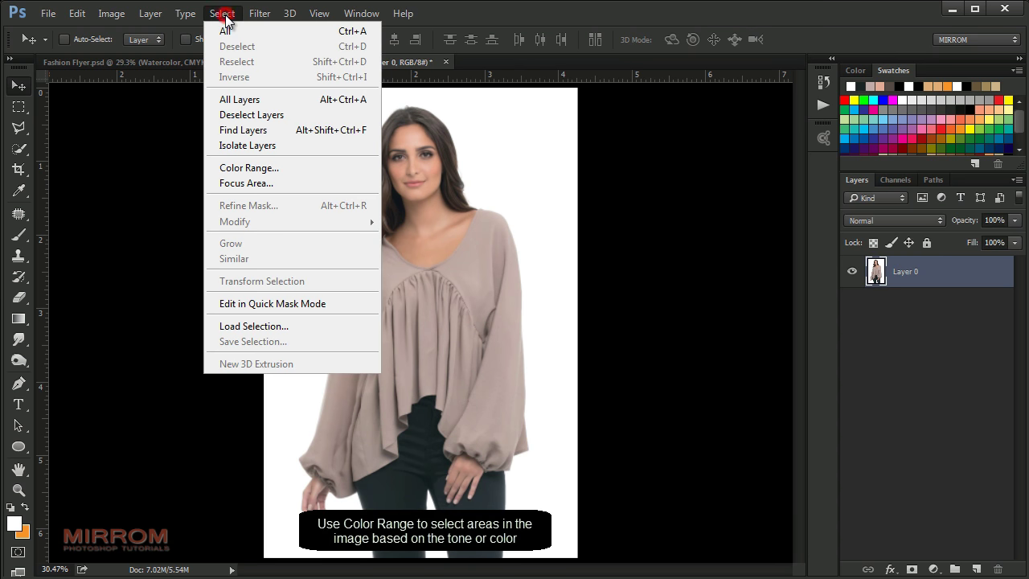
{"action": "left_click", "coordinate": [309, 164]}
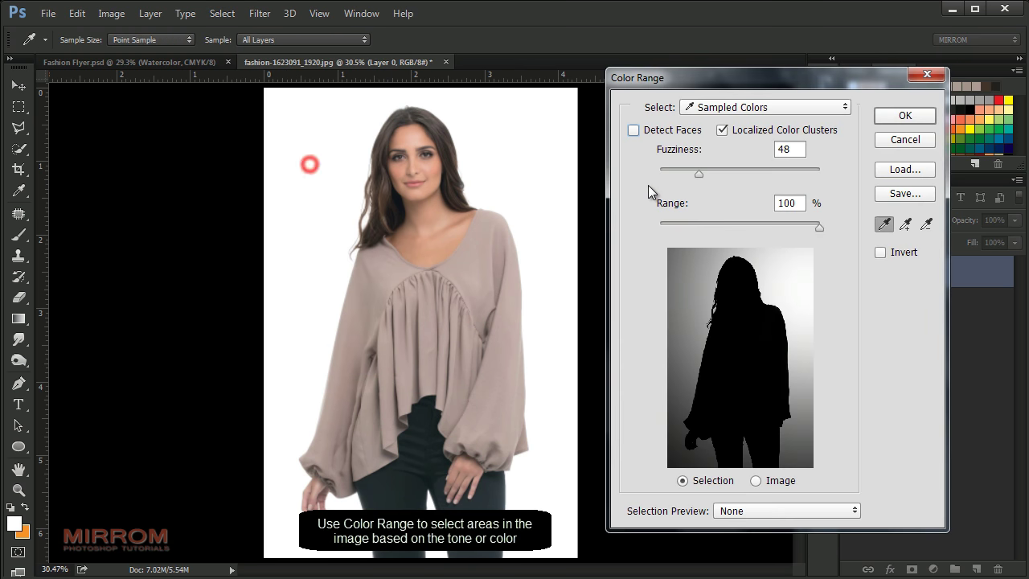
{"action": "left_click", "coordinate": [905, 224]}
{"action": "left_click", "coordinate": [512, 128]}
{"action": "left_click", "coordinate": [313, 213]}
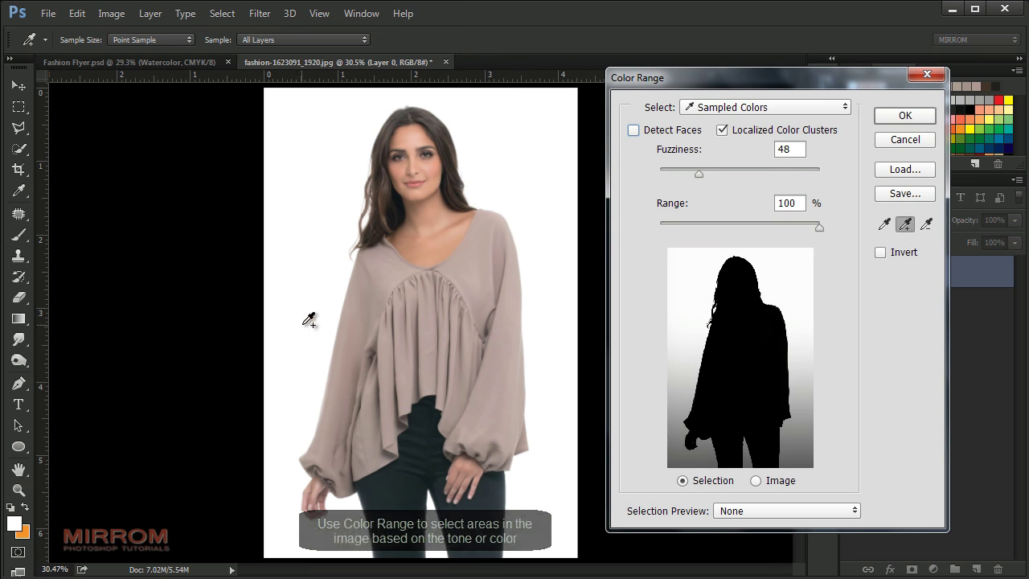
{"action": "left_click", "coordinate": [300, 477]}
{"action": "left_click", "coordinate": [347, 535]}
{"action": "left_click", "coordinate": [559, 528]}
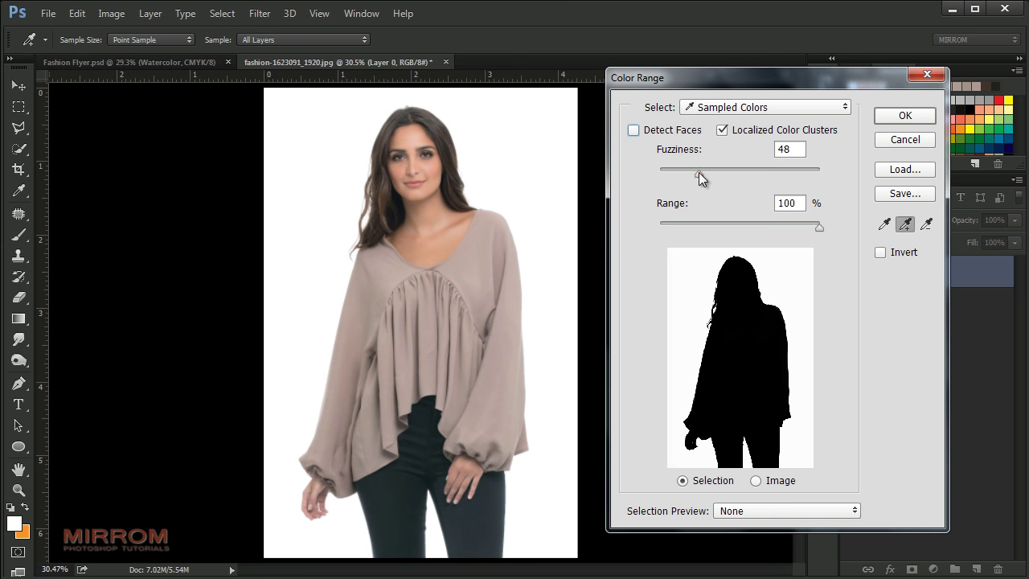
{"action": "left_click_drag", "start_coordinate": [699, 172], "coordinate": [669, 175]}
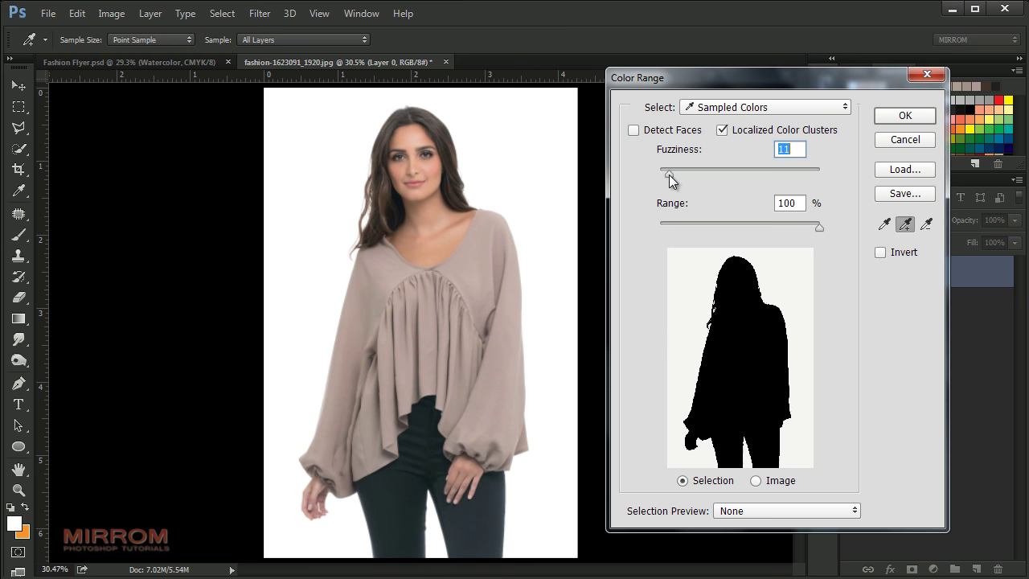
{"action": "left_click", "coordinate": [528, 121]}
{"action": "left_click", "coordinate": [883, 117]}
{"action": "key", "text": "v"}
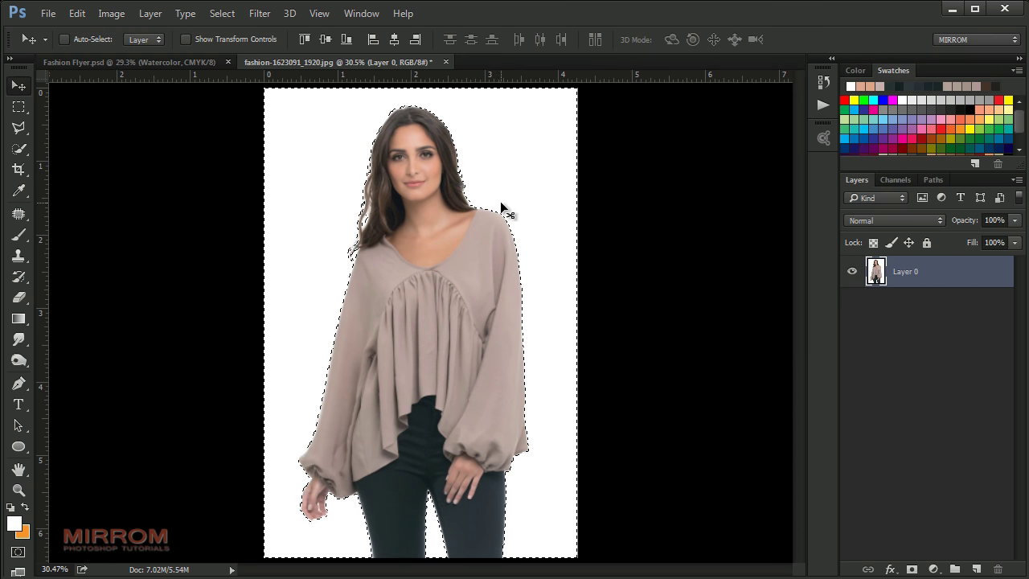
Expand the white-backdrop selection by 4 px
{"action": "left_click", "coordinate": [222, 14]}
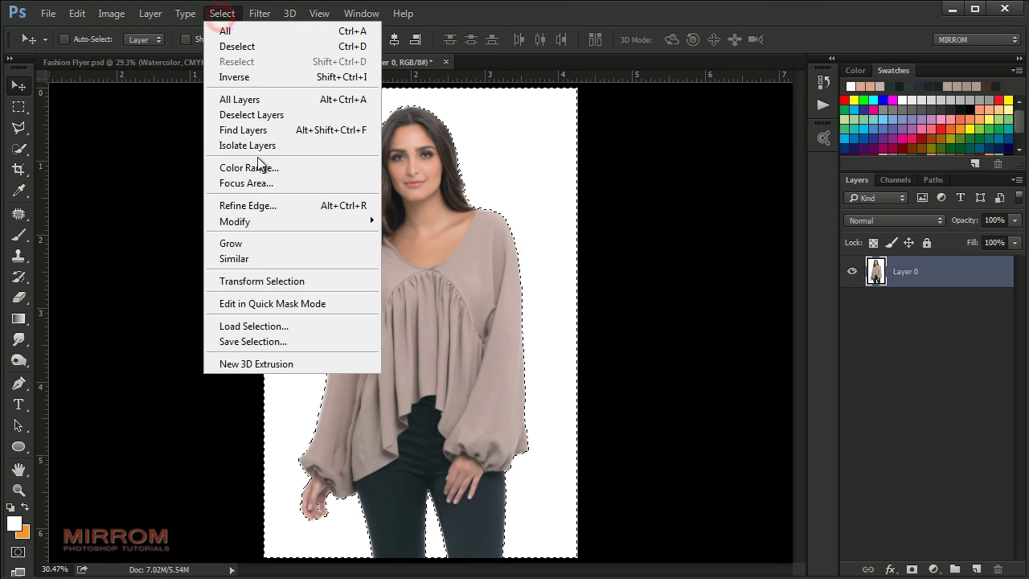
{"action": "left_click", "coordinate": [275, 214]}
{"action": "left_click", "coordinate": [444, 251]}
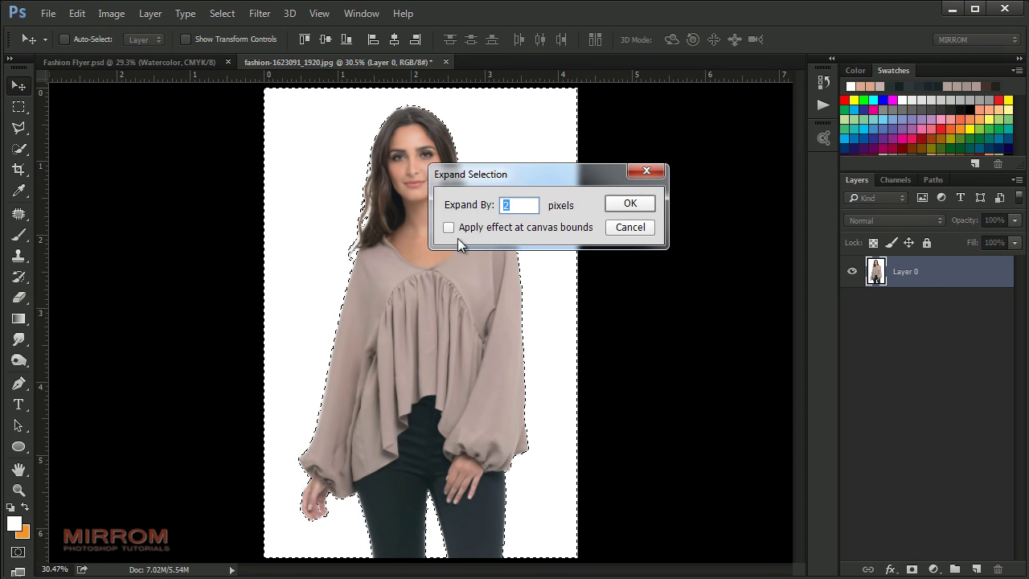
{"action": "left_click_drag", "start_coordinate": [474, 204], "coordinate": [514, 212]}
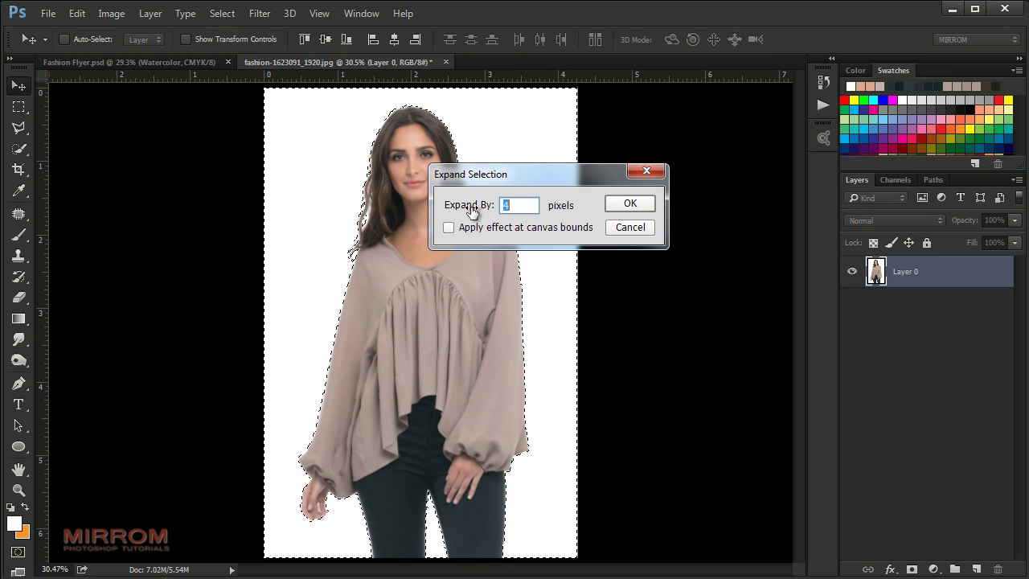
{"action": "left_click", "coordinate": [616, 205]}
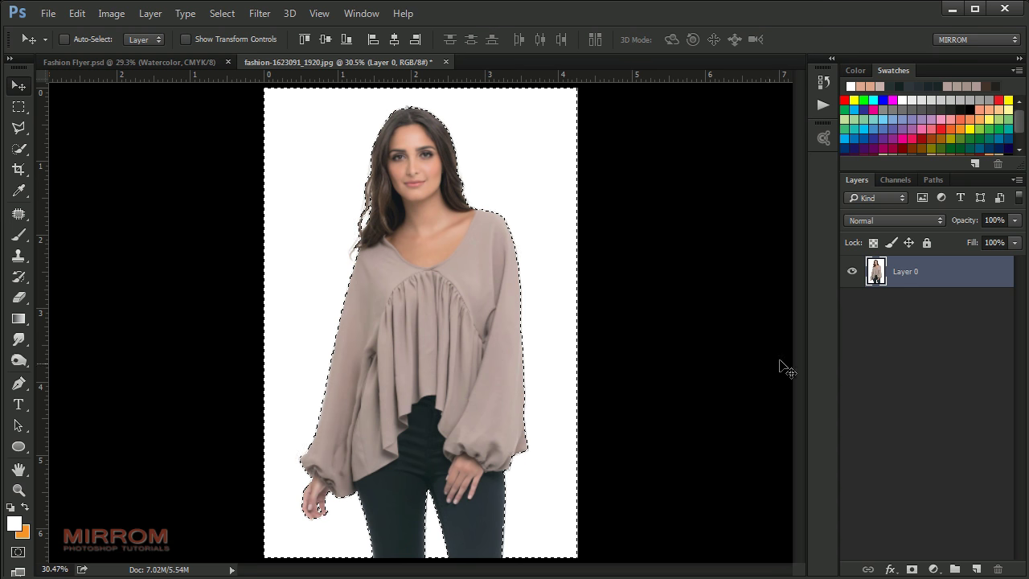
Invert the selection to the woman and turn it into a layer mask hiding the backdrop
{"action": "key", "text": "ctrl+shift+i"}
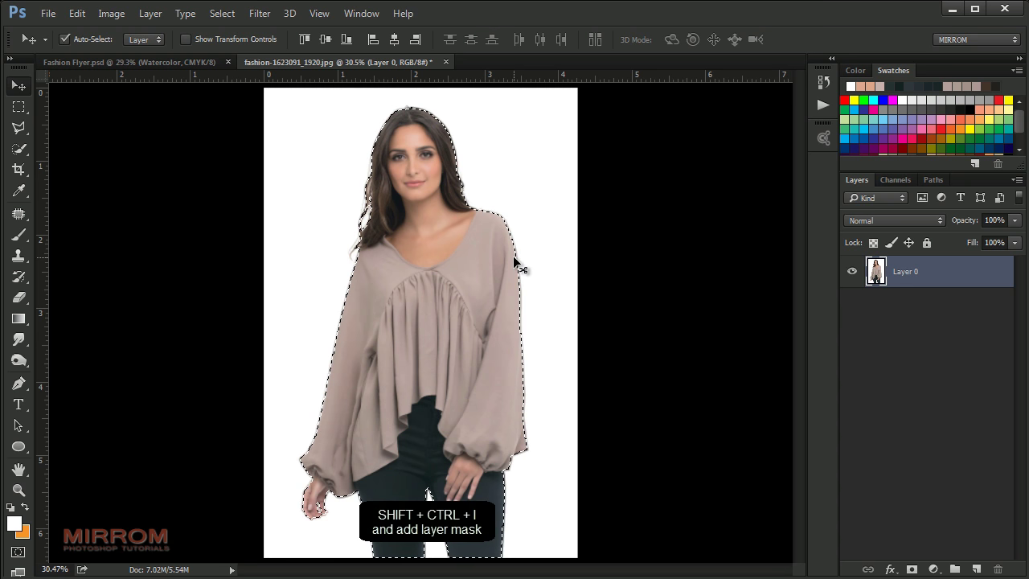
{"action": "left_click", "coordinate": [913, 570]}
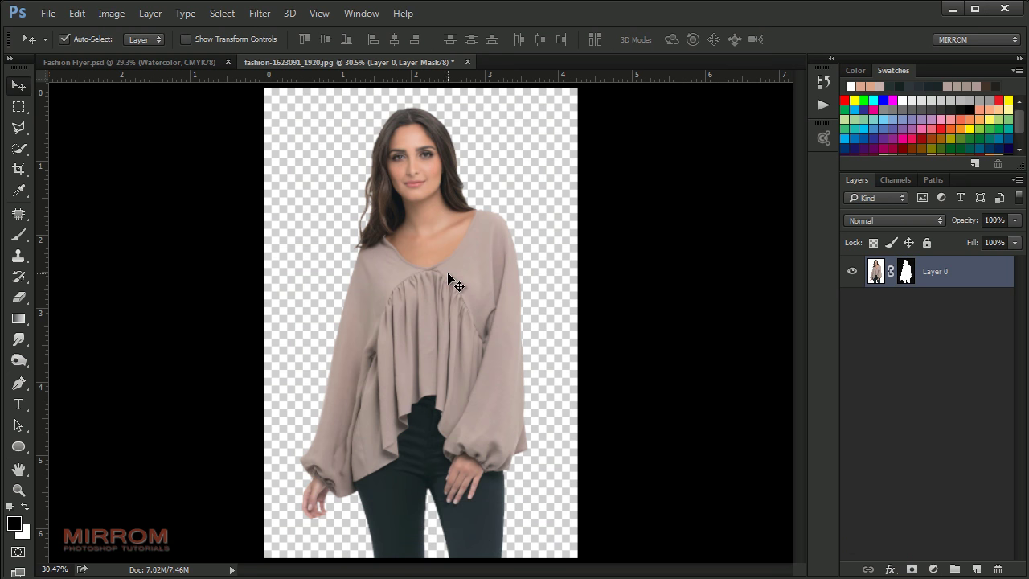
{"action": "key", "text": "ctrl+space"}
{"action": "left_click", "coordinate": [471, 197]}
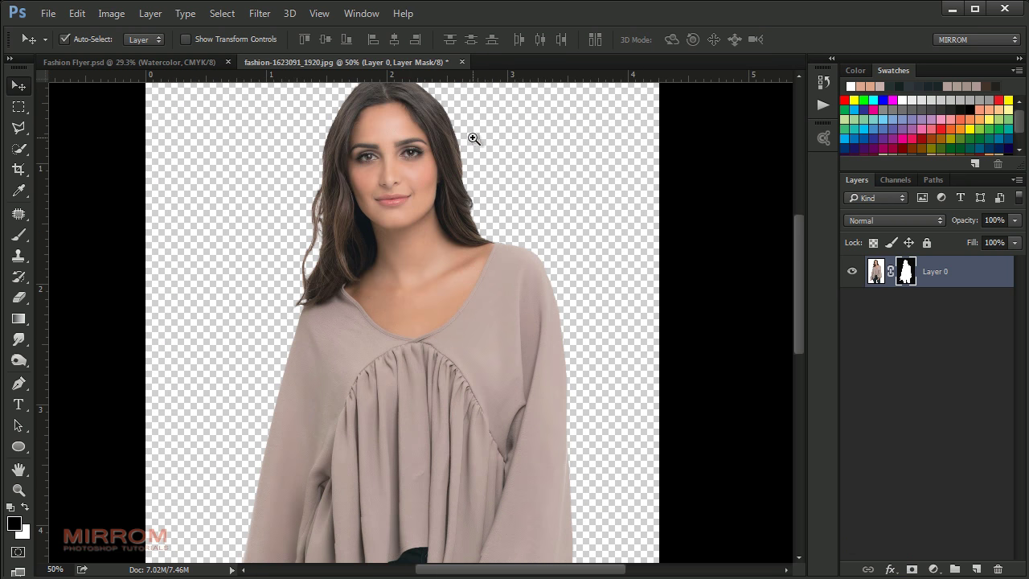
{"action": "left_click", "coordinate": [473, 196]}
{"action": "scroll", "coordinate": [475, 197], "scroll_direction": "up", "scroll_amount": 1}
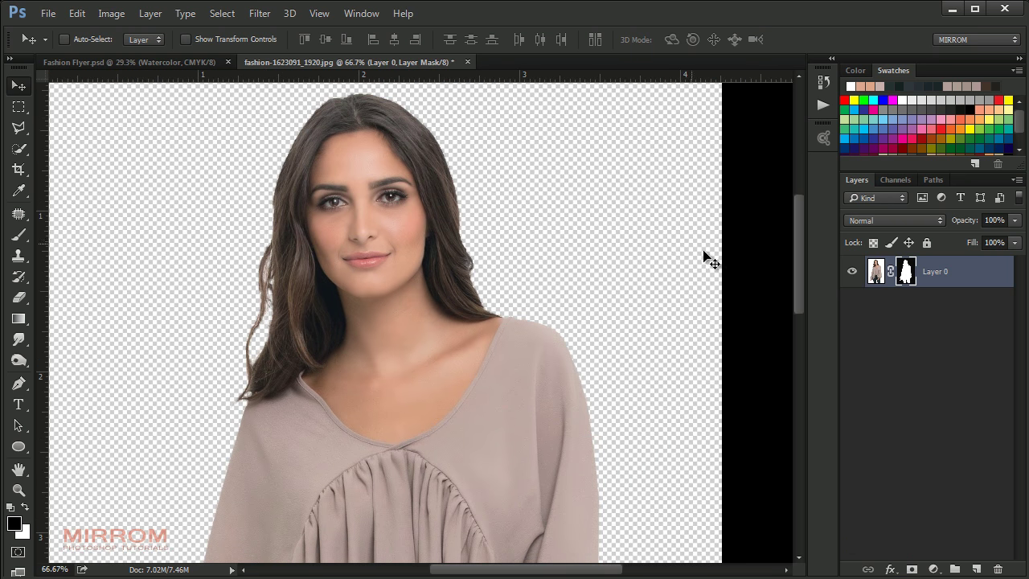
Open Refine Mask and paint along the left and right hair edges with a smaller brush
{"action": "right_click", "coordinate": [906, 272]}
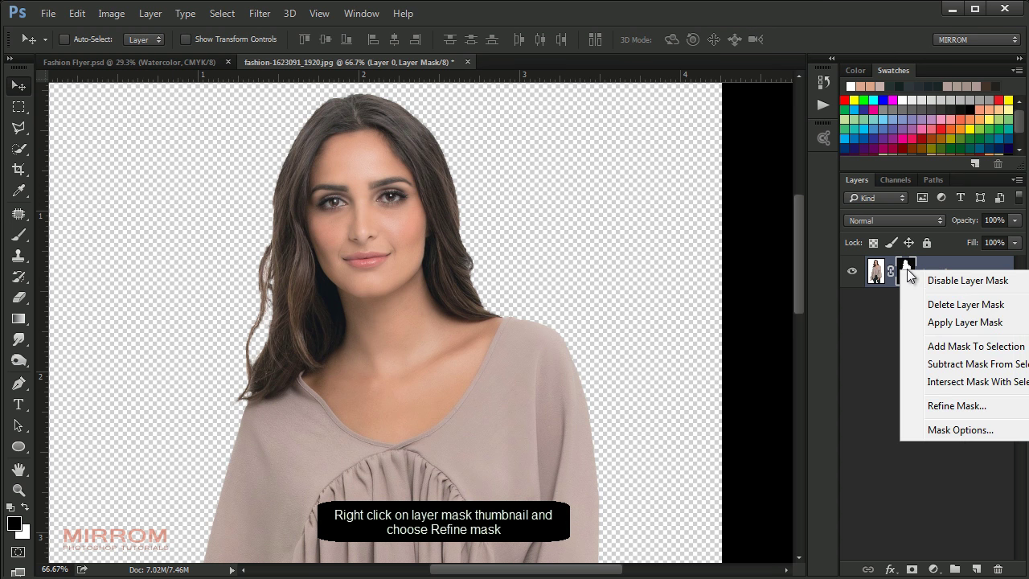
{"action": "left_click", "coordinate": [935, 407]}
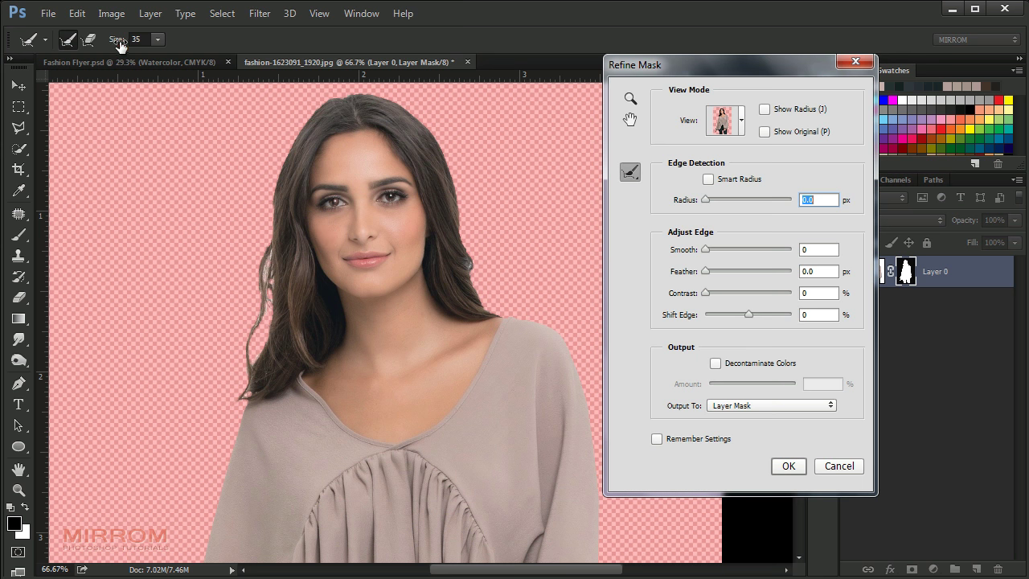
{"action": "left_click_drag", "start_coordinate": [119, 44], "coordinate": [108, 50]}
{"action": "left_click_drag", "start_coordinate": [271, 276], "coordinate": [265, 361]}
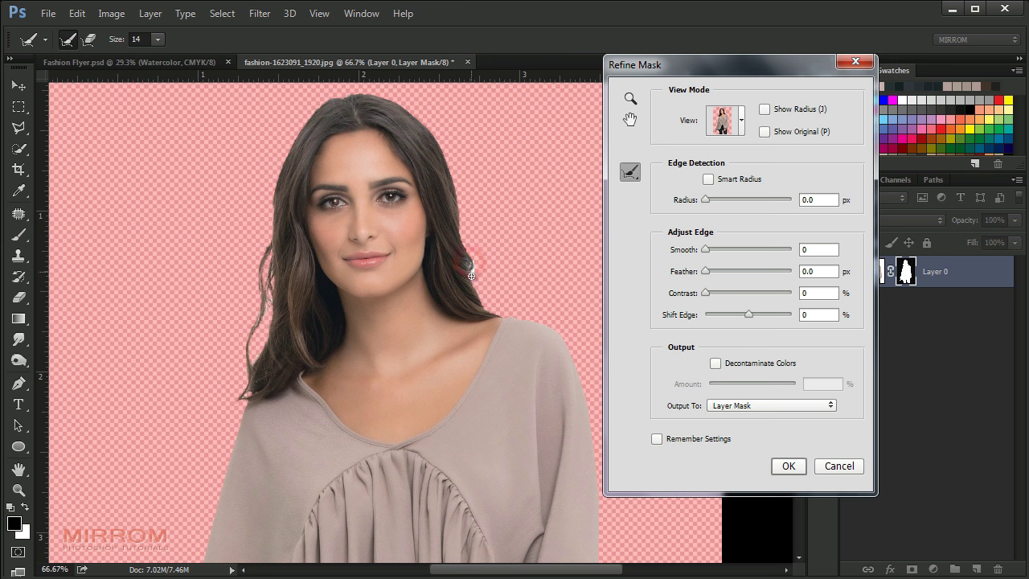
{"action": "left_click_drag", "start_coordinate": [468, 262], "coordinate": [493, 312]}
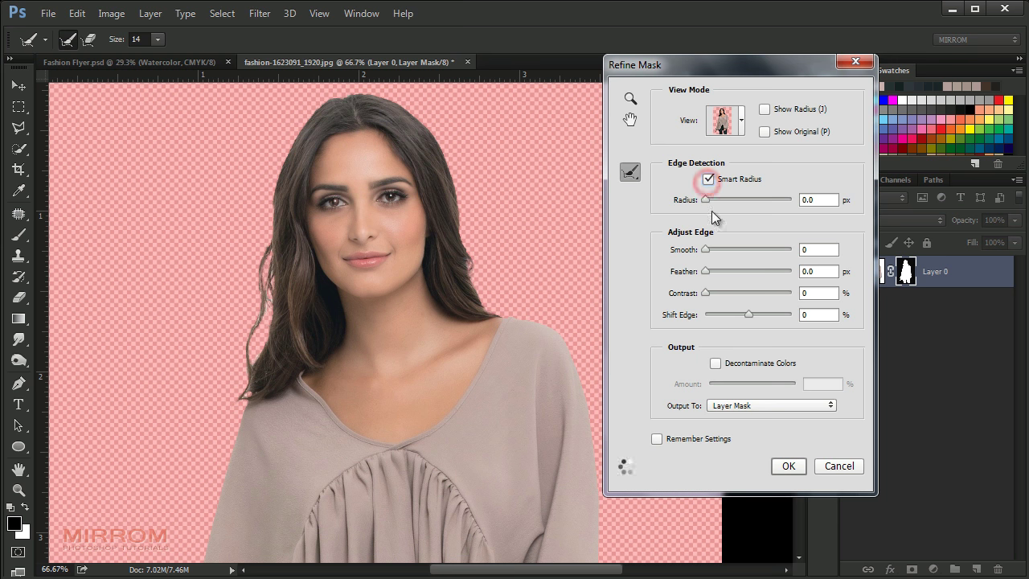
Apply Smart Radius with Radius 0.5, Smooth 11, Feather 1.0 and Shift Edge -14
{"action": "left_click", "coordinate": [708, 179]}
{"action": "left_click_drag", "start_coordinate": [705, 199], "coordinate": [709, 200]}
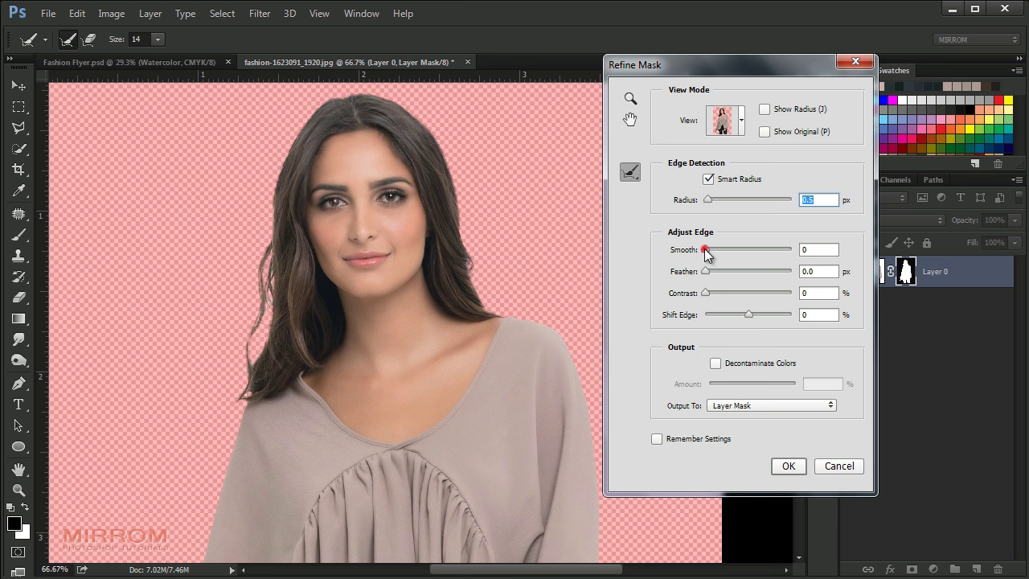
{"action": "left_click_drag", "start_coordinate": [705, 250], "coordinate": [713, 250]}
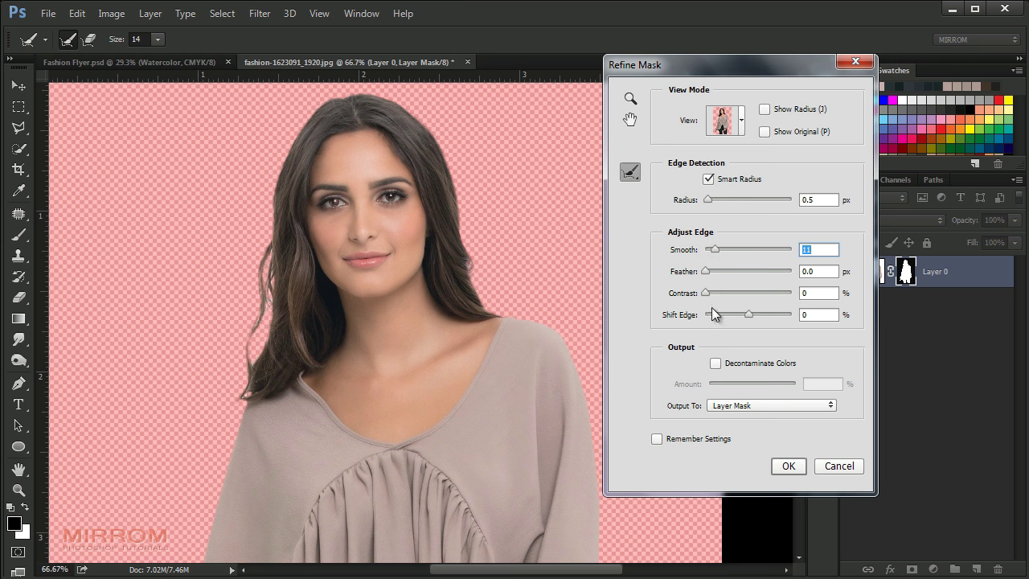
{"action": "left_click_drag", "start_coordinate": [705, 271], "coordinate": [710, 272]}
{"action": "left_click_drag", "start_coordinate": [748, 314], "coordinate": [746, 315]}
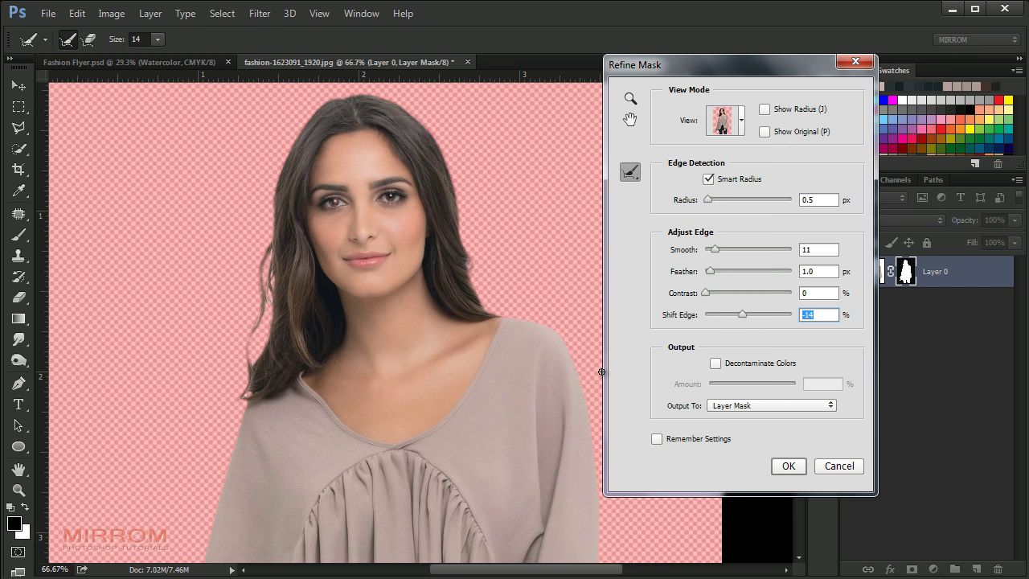
{"action": "left_click", "coordinate": [799, 465]}
{"action": "key", "text": "v"}
{"action": "scroll", "coordinate": [568, 356], "scroll_direction": "down", "scroll_amount": 5}
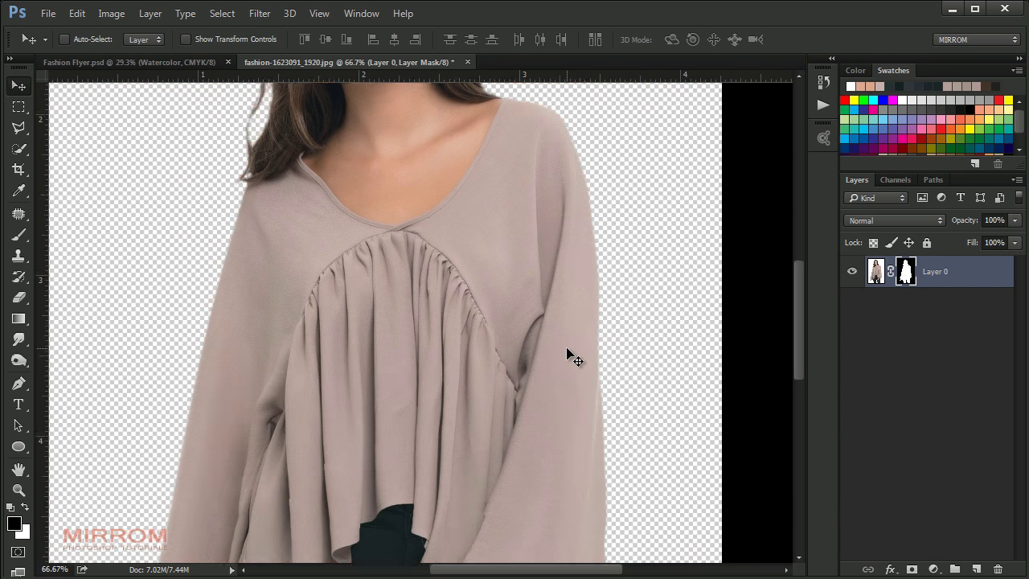
{"action": "scroll", "coordinate": [567, 356], "scroll_direction": "down", "scroll_amount": 5}
{"action": "scroll", "coordinate": [572, 358], "scroll_direction": "down", "scroll_amount": 2}
{"action": "scroll", "coordinate": [654, 367], "scroll_direction": "down", "scroll_amount": 1}
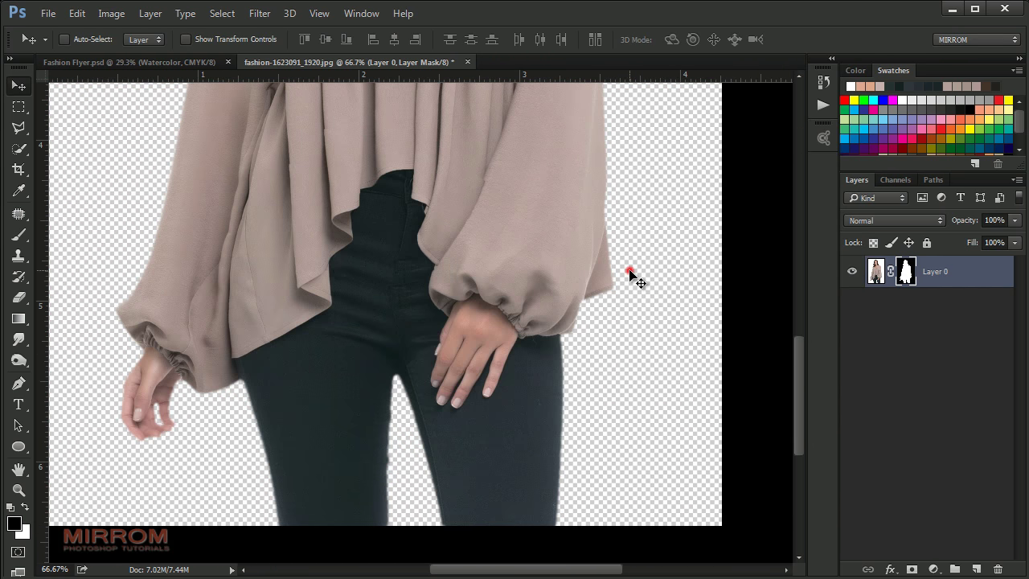
{"action": "key", "text": "ctrl+0"}
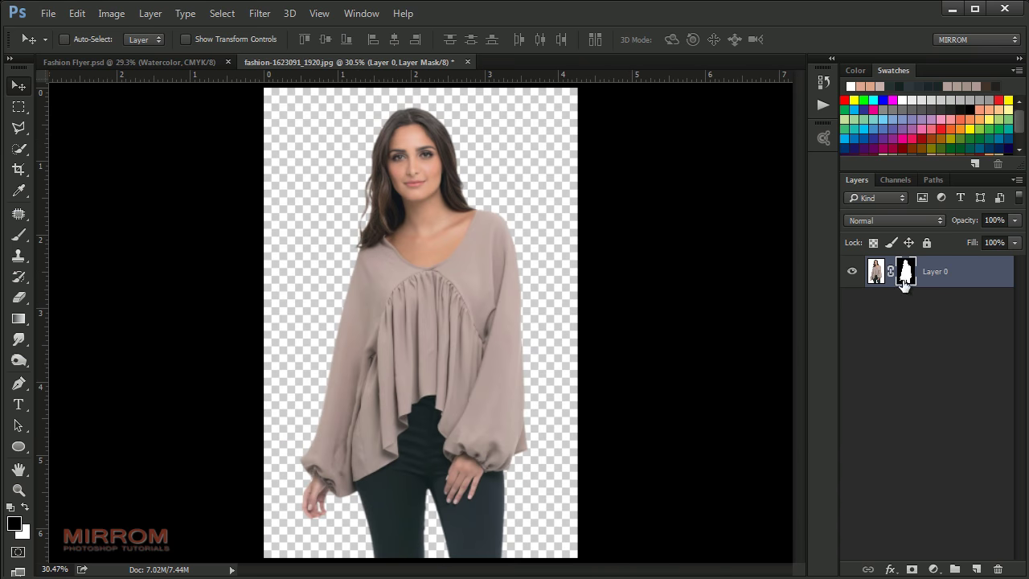
Apply the layer mask permanently, then open the Camera Raw Filter
{"action": "right_click", "coordinate": [906, 272]}
{"action": "left_click", "coordinate": [932, 325]}
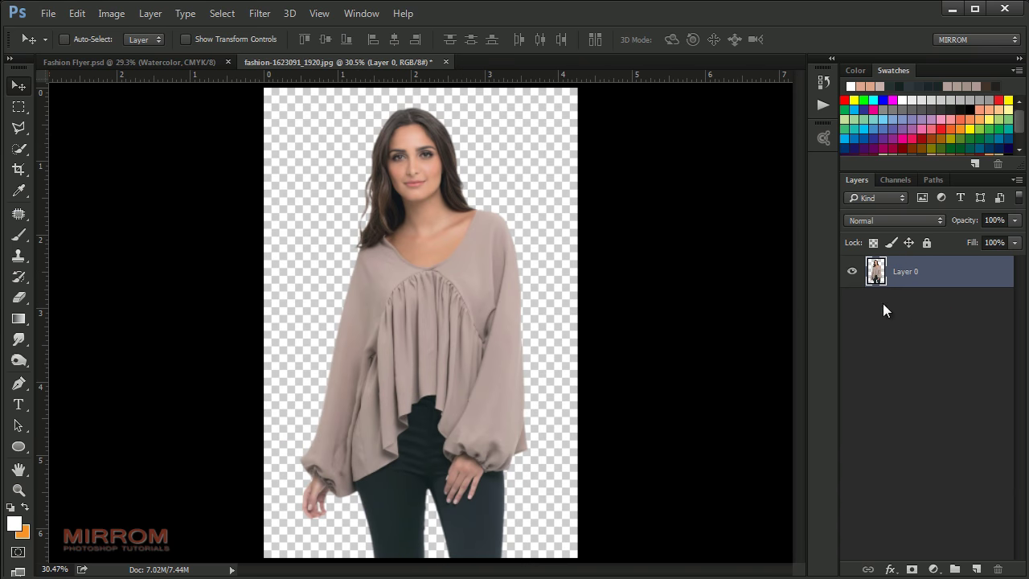
{"action": "left_click", "coordinate": [260, 13]}
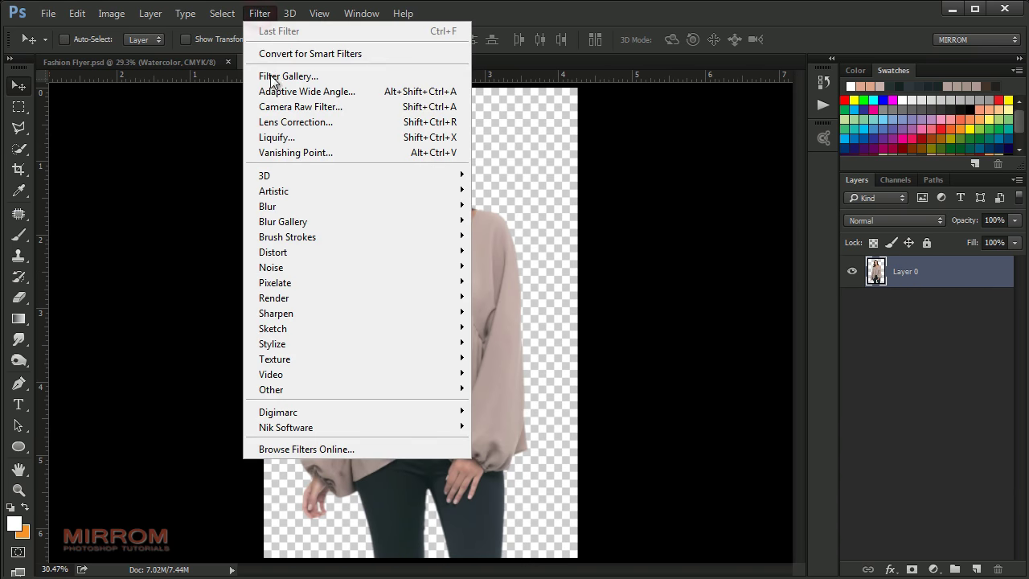
{"action": "left_click", "coordinate": [329, 108]}
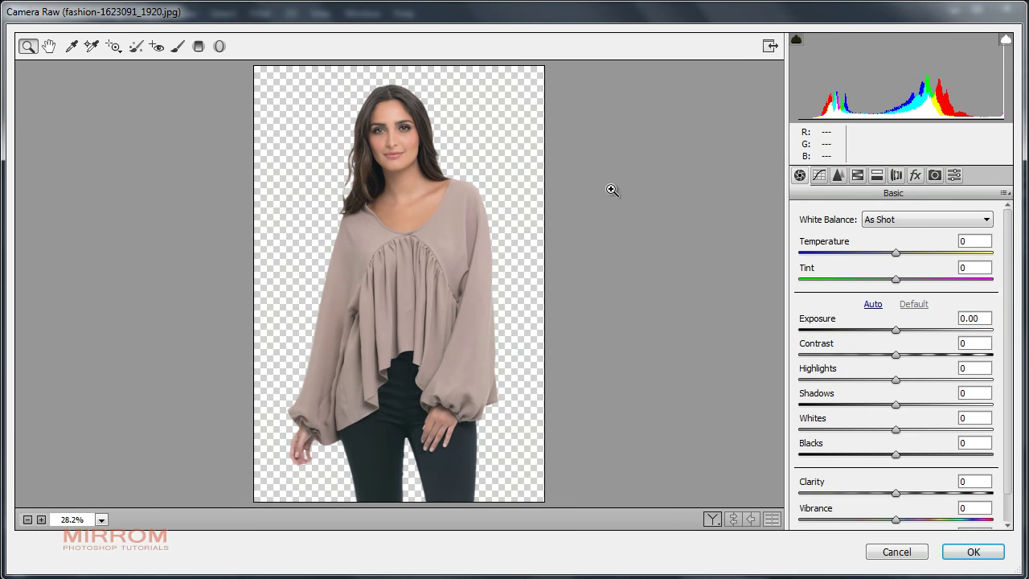
Set Camera Raw Exposure +0.70, Highlights -52, Shadows +28, Whites +43, Clarity +53, Vibrance -44
{"action": "left_click", "coordinate": [611, 184]}
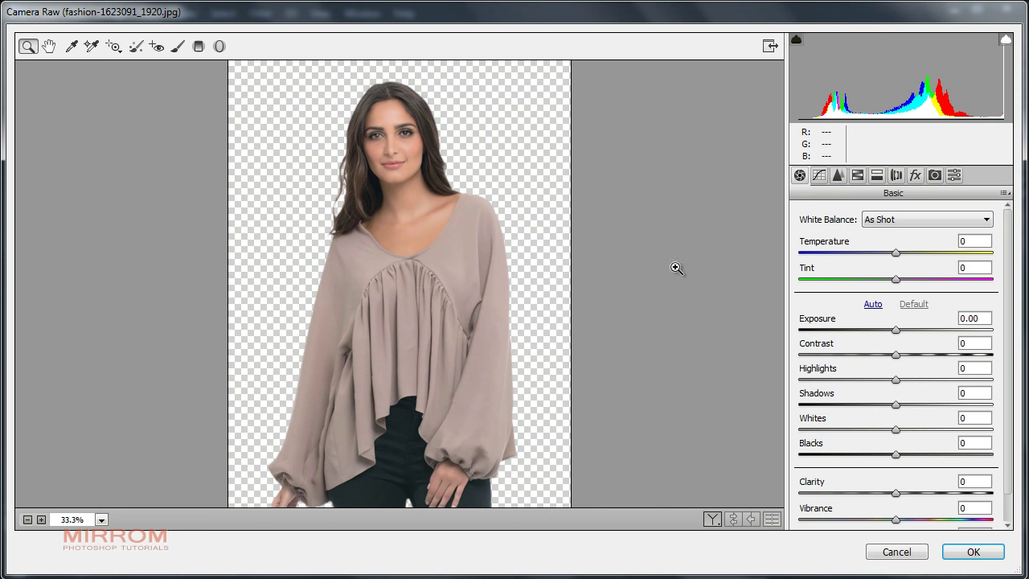
{"action": "left_click", "coordinate": [907, 330]}
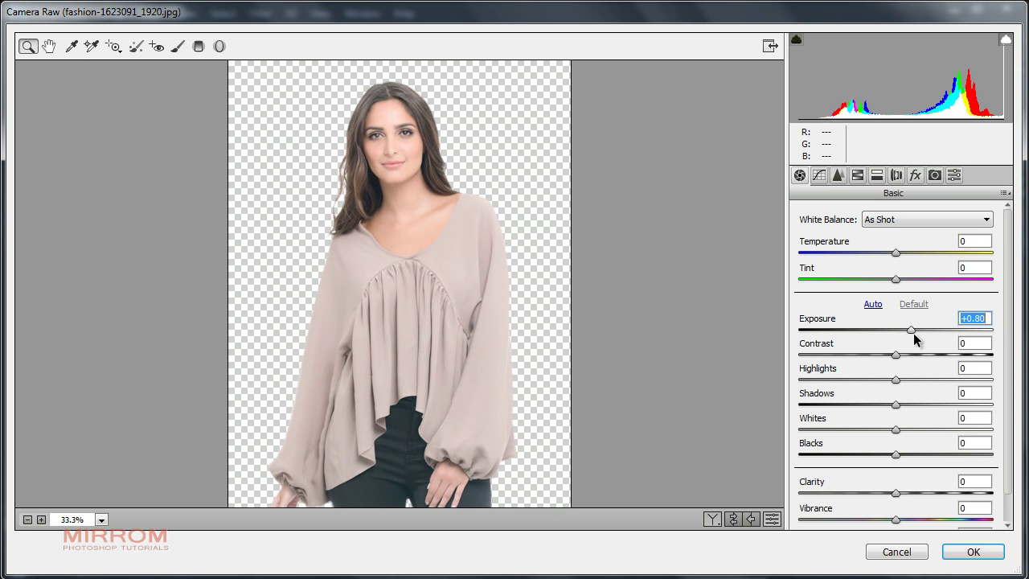
{"action": "left_click", "coordinate": [895, 380]}
{"action": "left_click_drag", "start_coordinate": [894, 383], "coordinate": [846, 379]}
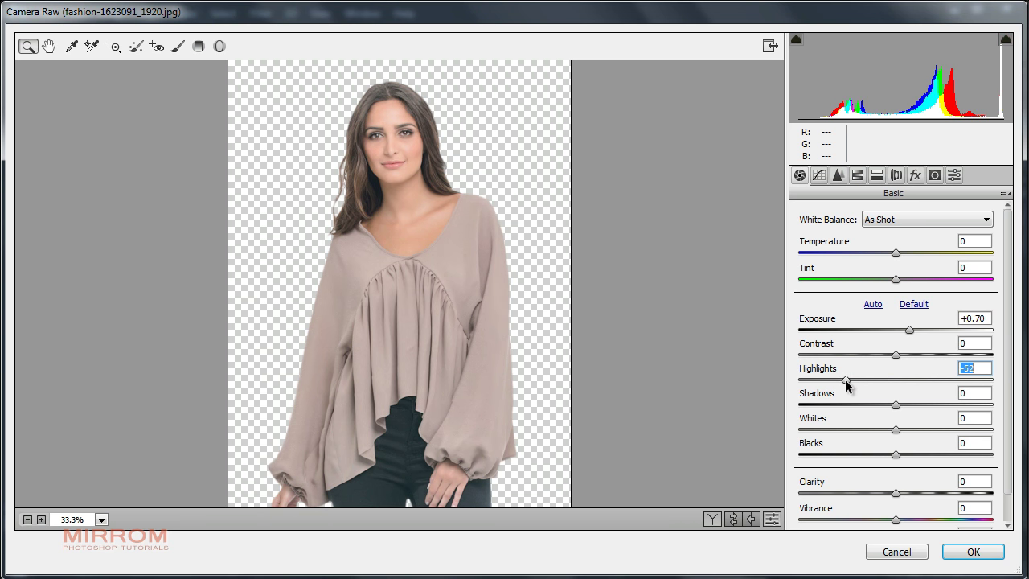
{"action": "mouse_move", "coordinate": [895, 404]}
{"action": "left_mouse_down"}
{"action": "mouse_move", "coordinate": [923, 404]}
{"action": "mouse_move", "coordinate": [935, 431]}
{"action": "left_mouse_up"}
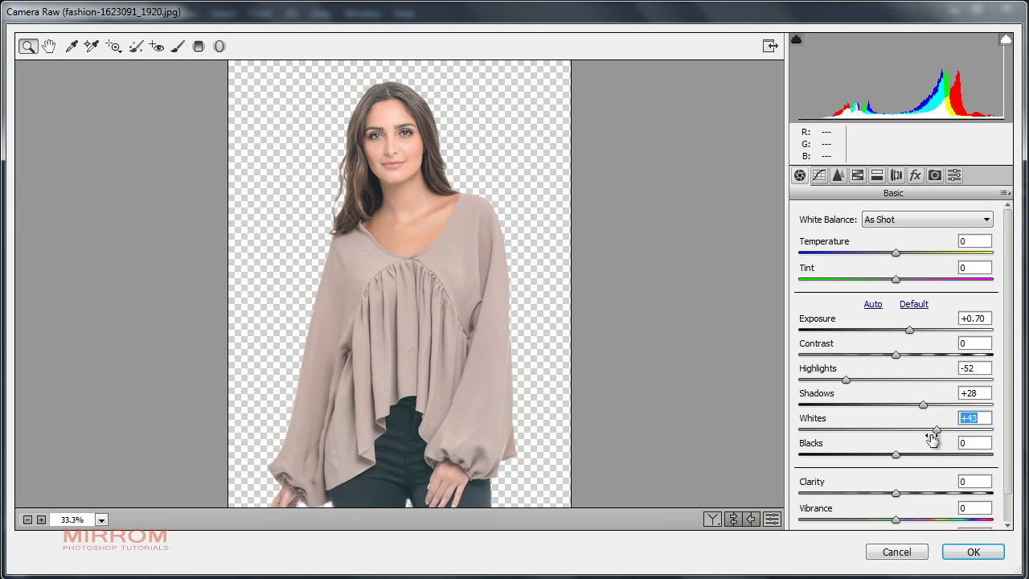
{"action": "left_click_drag", "start_coordinate": [895, 492], "coordinate": [947, 492]}
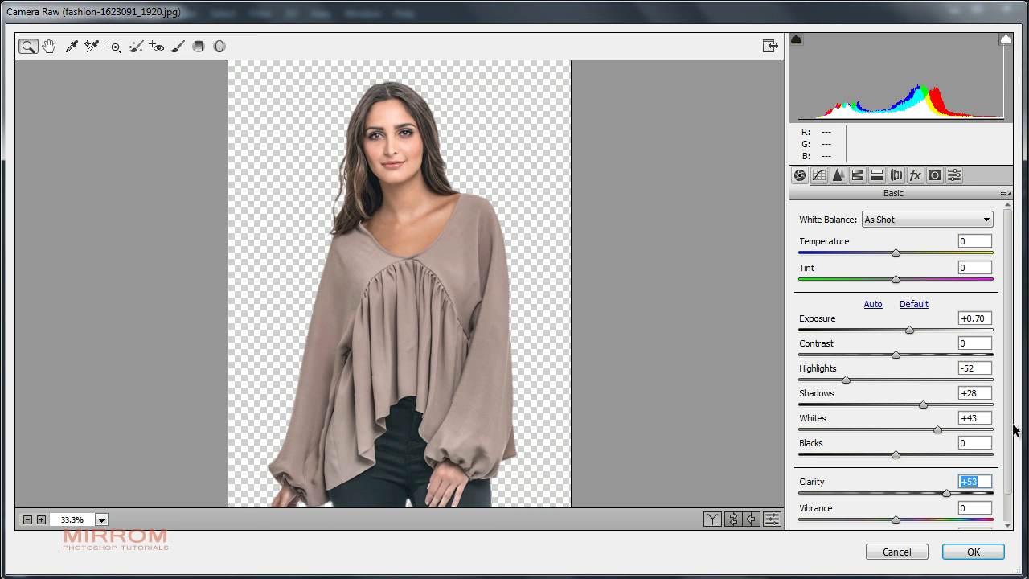
{"action": "scroll", "coordinate": [1006, 422], "scroll_direction": "down", "scroll_amount": 1}
{"action": "left_click_drag", "start_coordinate": [895, 489], "coordinate": [853, 492]}
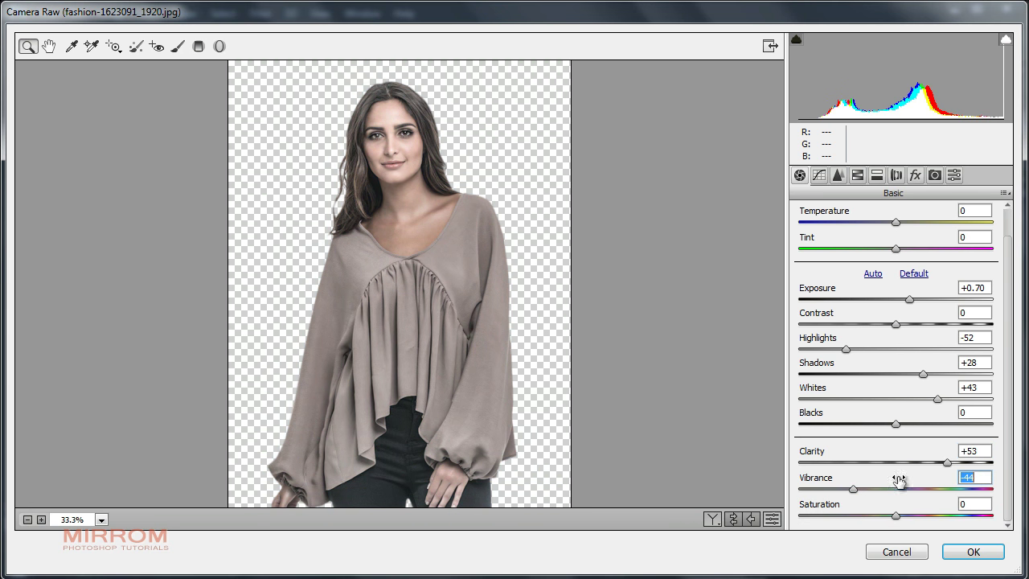
{"action": "scroll", "coordinate": [573, 258], "scroll_direction": "down", "scroll_amount": 1}
{"action": "scroll", "coordinate": [574, 258], "scroll_direction": "down", "scroll_amount": 1}
{"action": "left_click", "coordinate": [973, 552]}
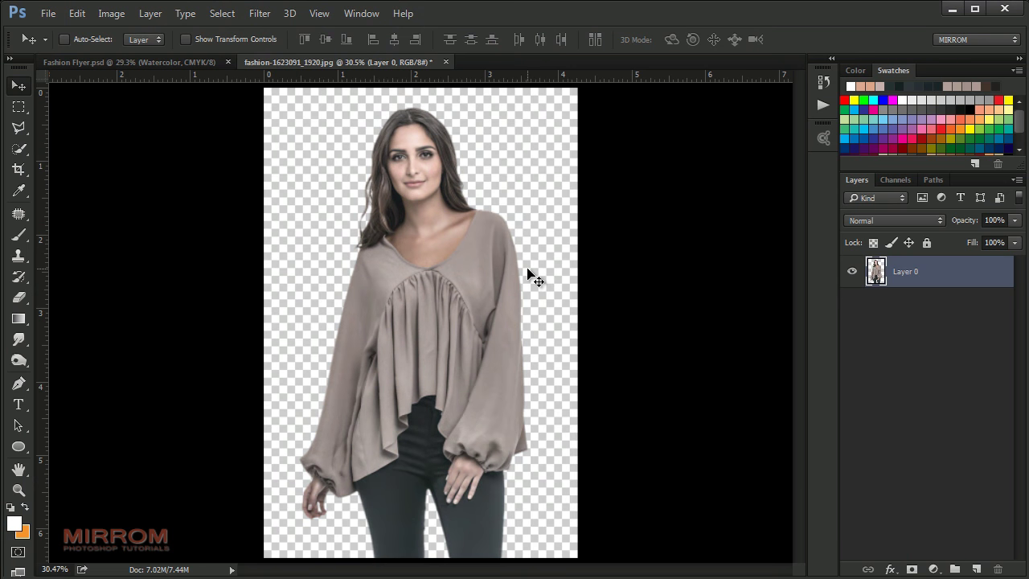
Rename the cutout layer 'Model' and convert it to a smart object
{"action": "double_click", "coordinate": [896, 274]}
{"action": "type", "text": "Model"}
{"action": "key", "text": "Return"}
{"action": "right_click", "coordinate": [945, 283]}
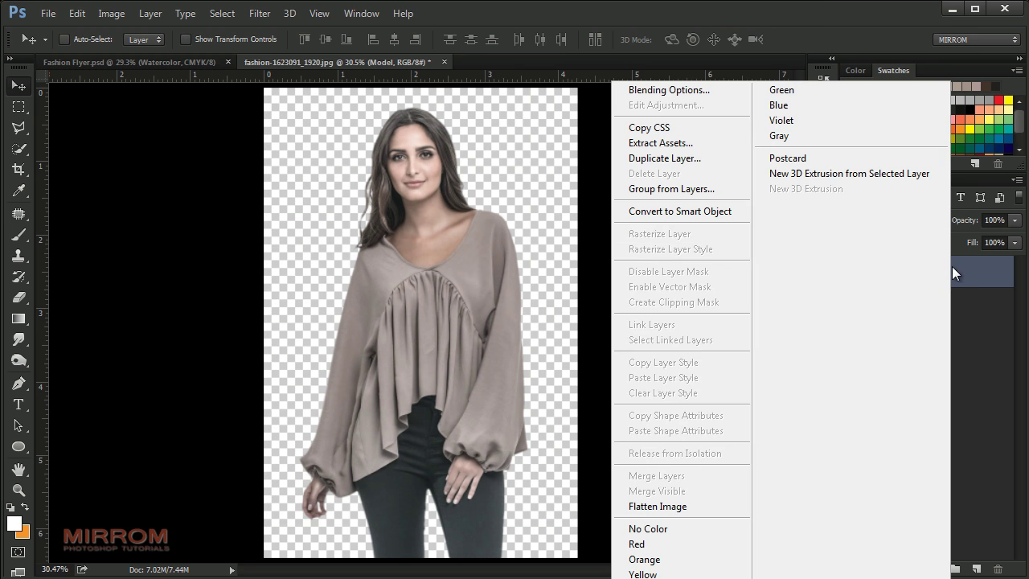
{"action": "left_click", "coordinate": [726, 215]}
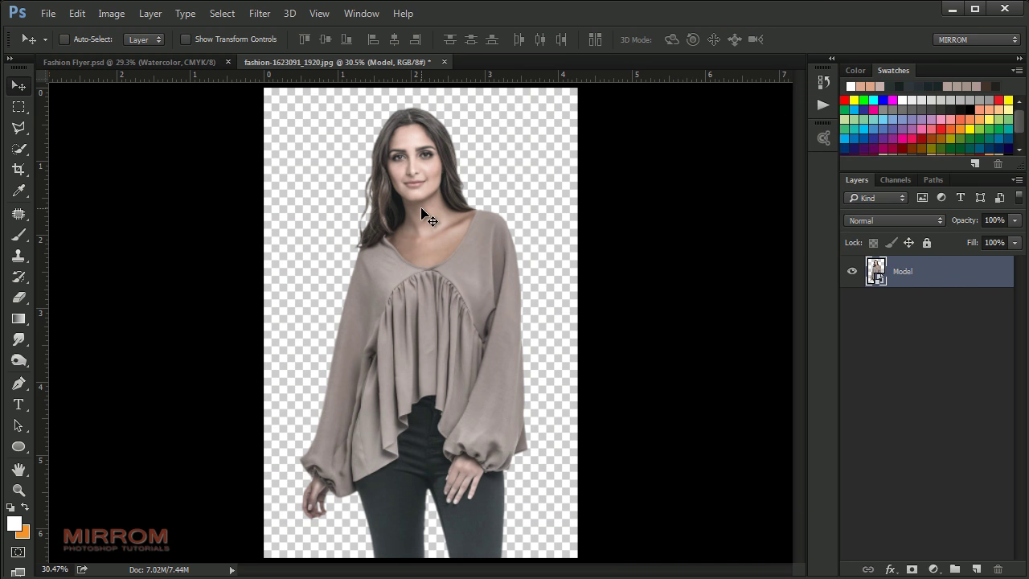
Drag the Model layer into the Fashion Flyer, placing it over the watercolor wash
{"action": "mouse_move", "coordinate": [425, 218]}
{"action": "left_mouse_down"}
{"action": "mouse_move", "coordinate": [376, 182]}
{"action": "mouse_move", "coordinate": [423, 200]}
{"action": "left_mouse_up"}
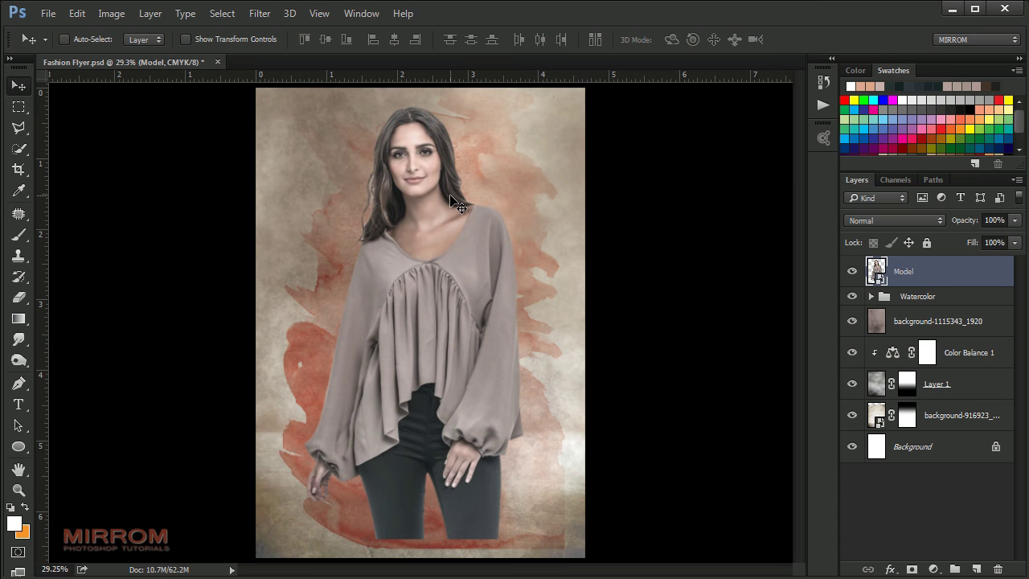
{"action": "mouse_move", "coordinate": [443, 223]}
{"action": "left_mouse_down"}
{"action": "mouse_move", "coordinate": [453, 230]}
{"action": "mouse_move", "coordinate": [443, 239]}
{"action": "left_mouse_up"}
{"action": "key", "text": "ctrl+t"}
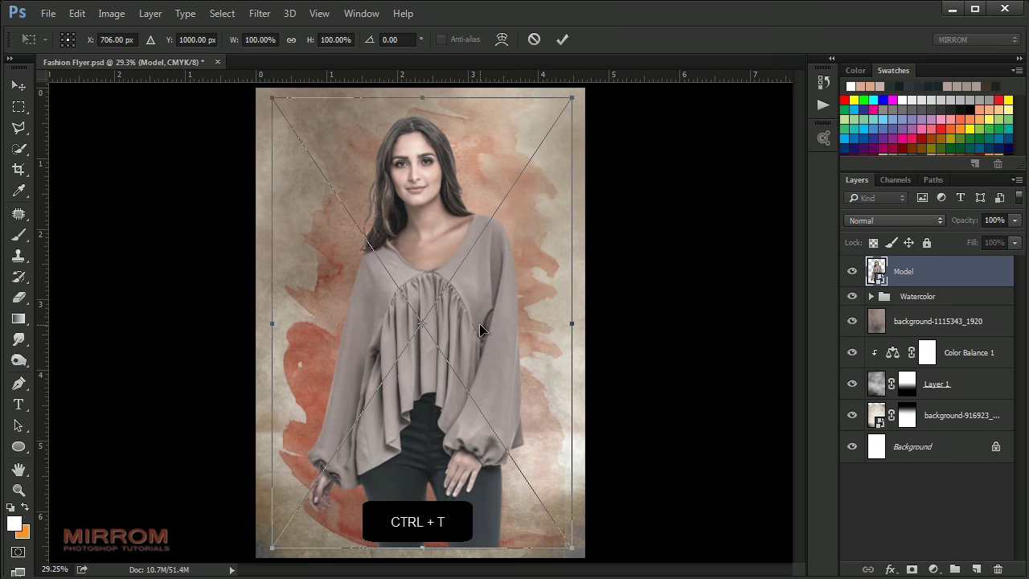
Scale the Model layer up to about 109% and position it to fill the flyer's height
{"action": "left_click_drag", "start_coordinate": [273, 97], "coordinate": [261, 81]}
{"action": "left_click_drag", "start_coordinate": [402, 136], "coordinate": [406, 170]}
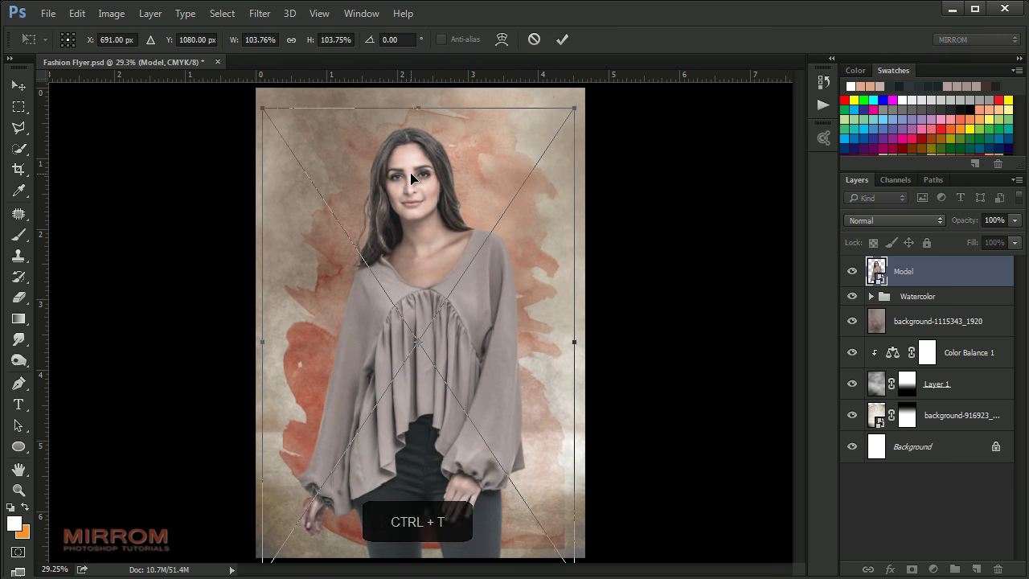
{"action": "left_click_drag", "start_coordinate": [574, 108], "coordinate": [578, 103]}
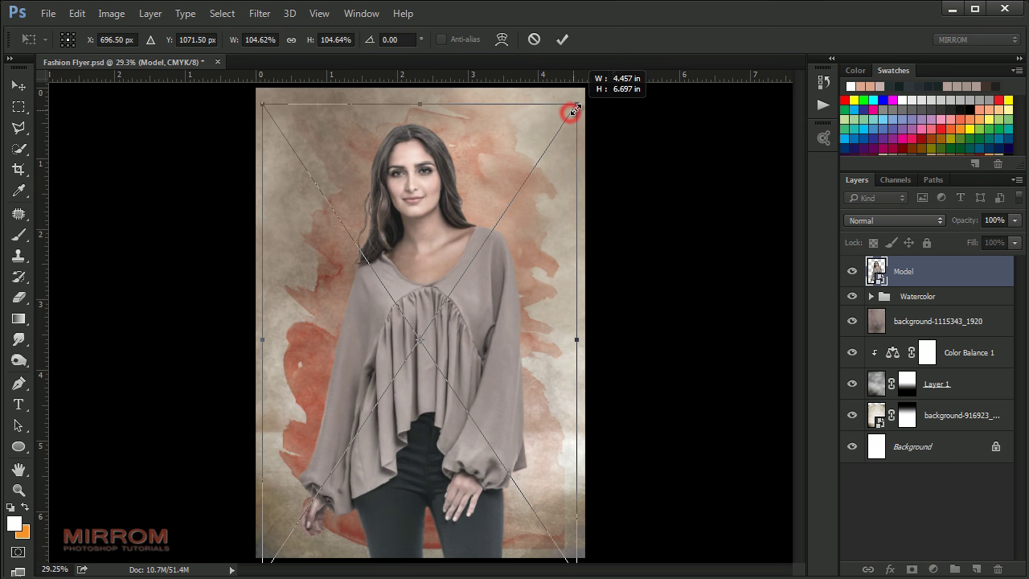
{"action": "left_click", "coordinate": [562, 39]}
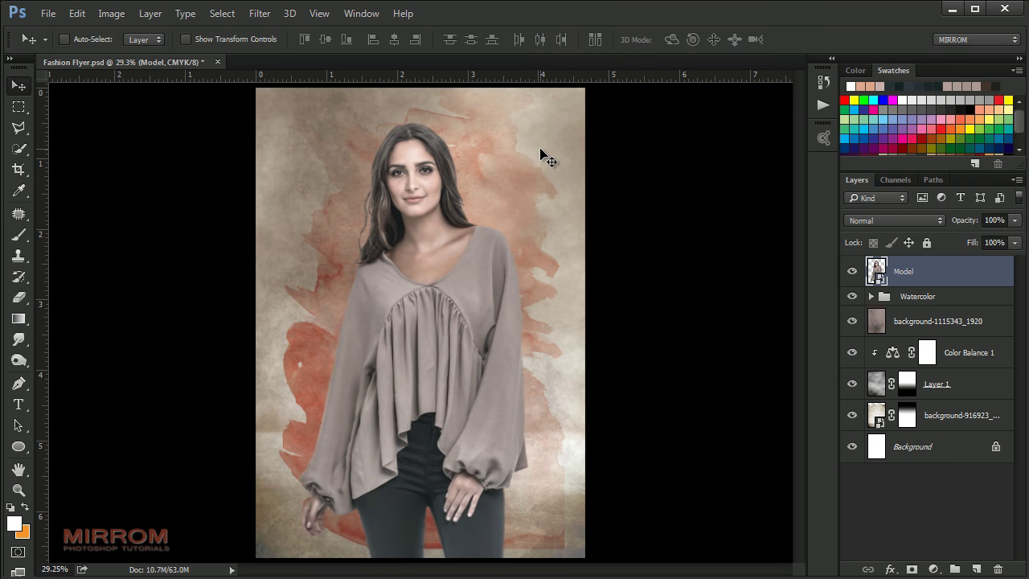
{"action": "key", "text": "ctrl+t"}
{"action": "left_click_drag", "start_coordinate": [574, 104], "coordinate": [591, 92]}
{"action": "left_click_drag", "start_coordinate": [475, 170], "coordinate": [470, 166]}
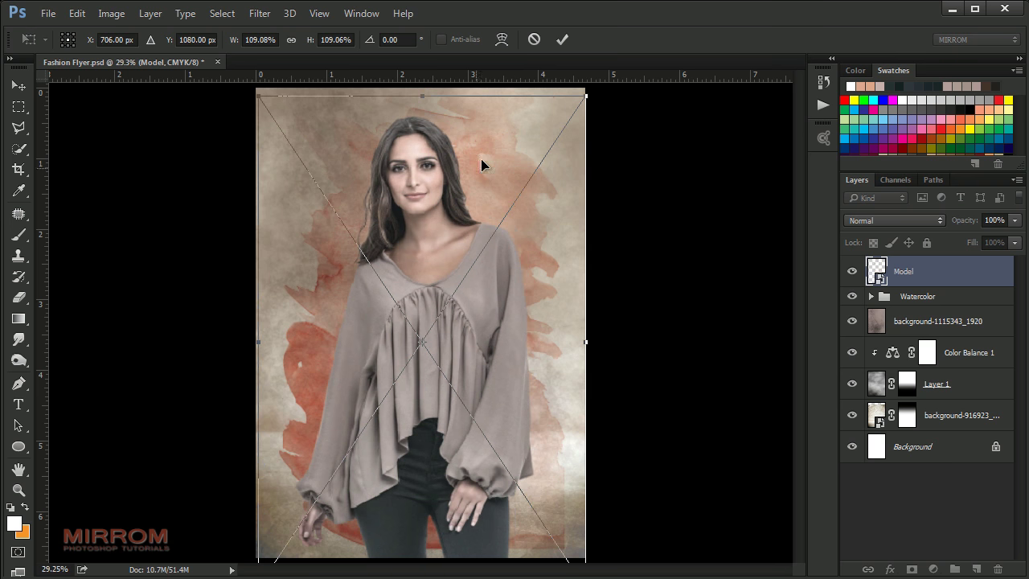
{"action": "left_click", "coordinate": [562, 40]}
{"action": "left_click", "coordinate": [926, 297]}
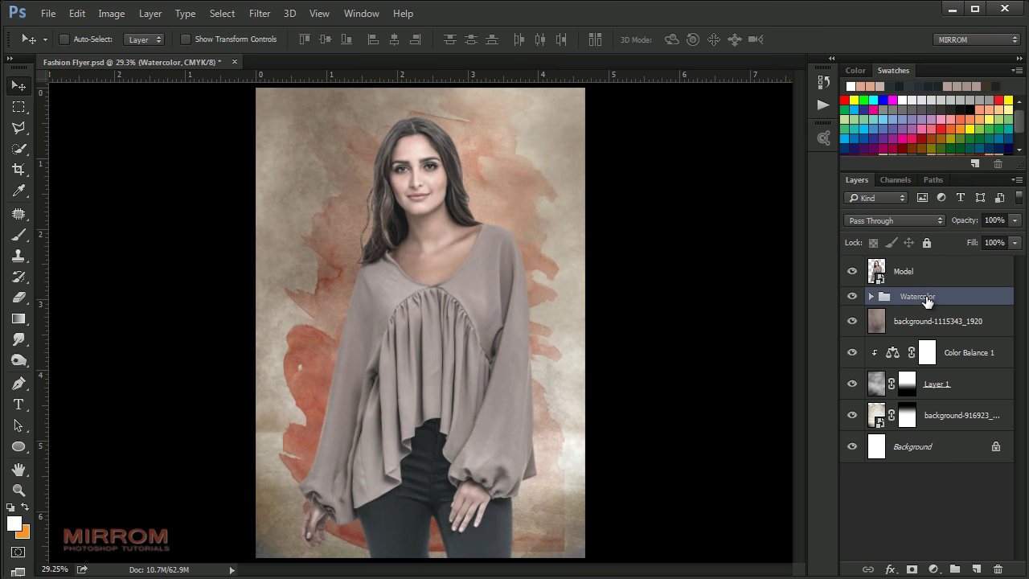
Add a Color Balance layer clipped to Model, shifting midtones to Red +34 and Yellow -11
{"action": "left_click", "coordinate": [926, 278]}
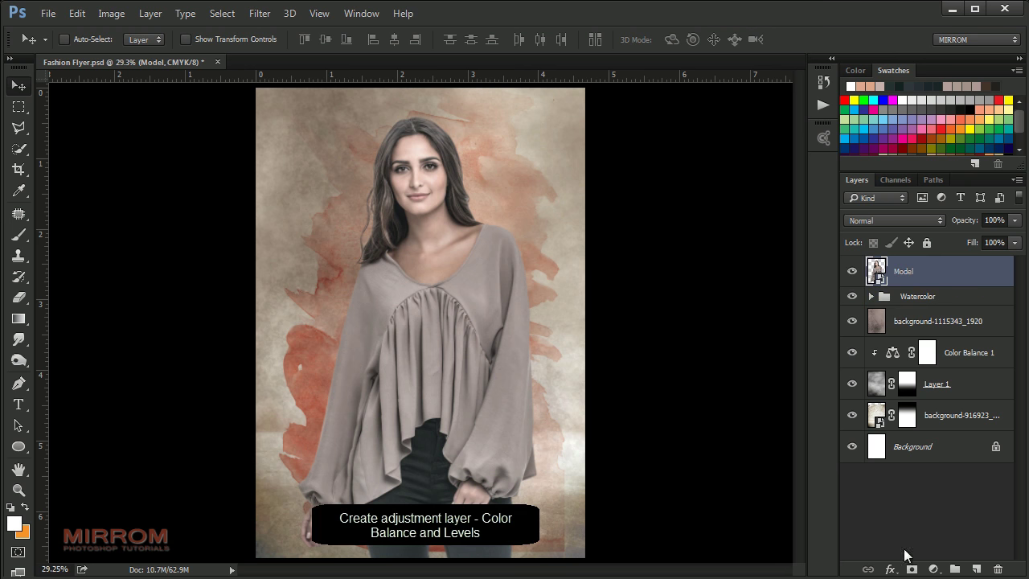
{"action": "left_click", "coordinate": [933, 569]}
{"action": "left_click", "coordinate": [984, 391]}
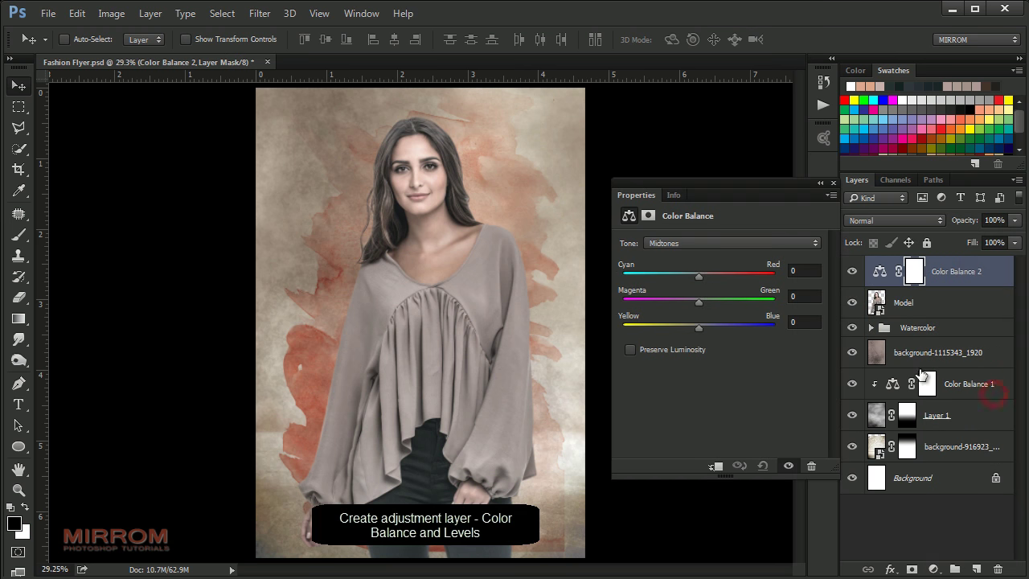
{"action": "left_click", "coordinate": [716, 466]}
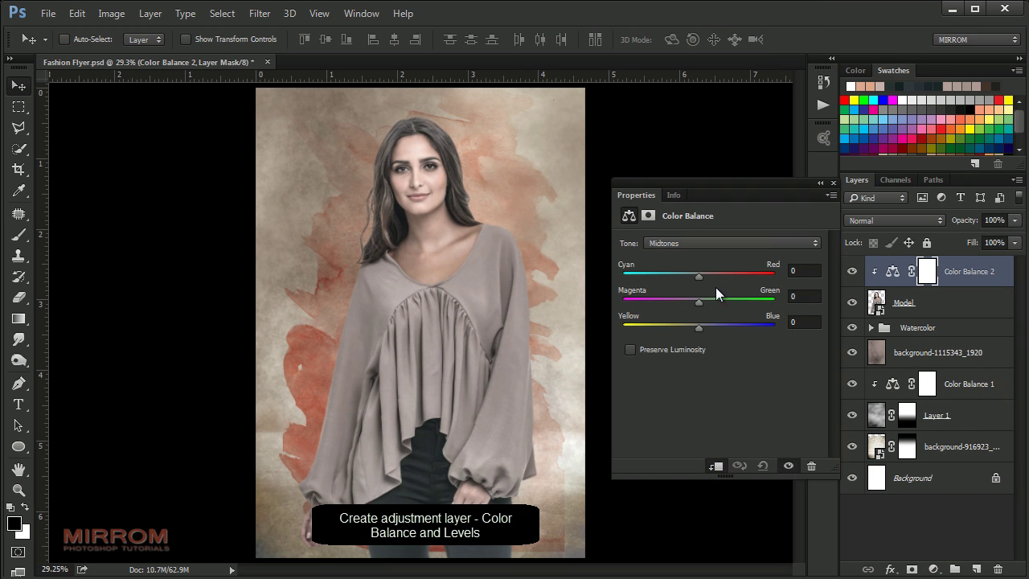
{"action": "left_click_drag", "start_coordinate": [698, 276], "coordinate": [724, 274]}
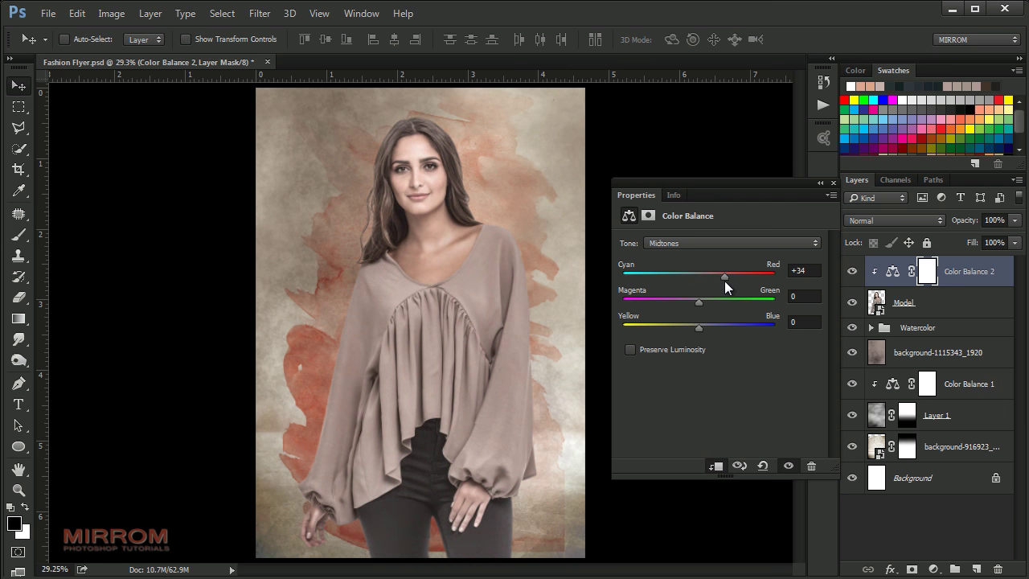
{"action": "left_click_drag", "start_coordinate": [698, 328], "coordinate": [687, 330]}
{"action": "left_click", "coordinate": [833, 183]}
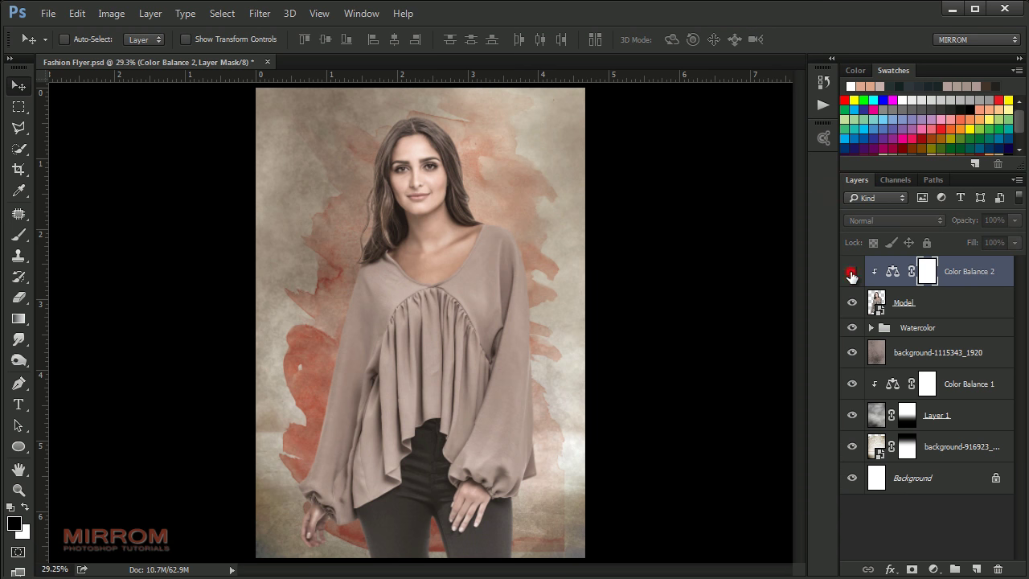
Add a Levels layer clipped to the model: input black 23, gamma 1.04, output black 18
{"action": "left_click", "coordinate": [934, 569]}
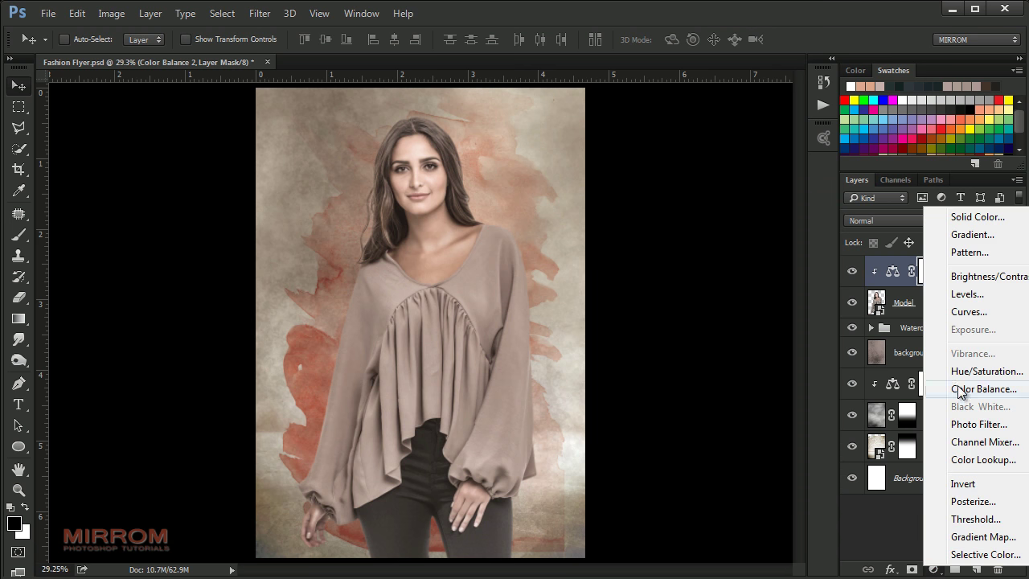
{"action": "left_click", "coordinate": [964, 297]}
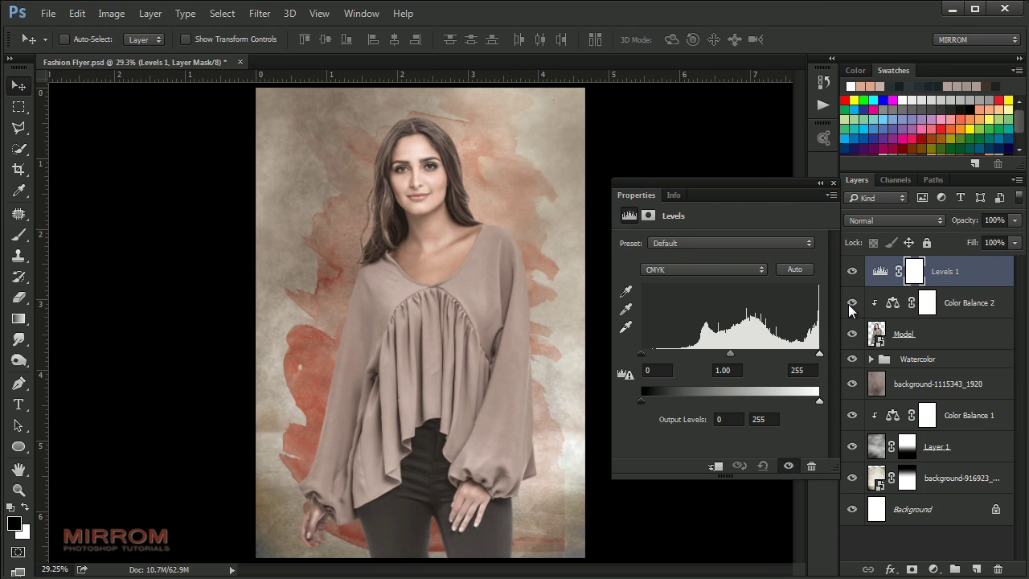
{"action": "left_click", "coordinate": [714, 466]}
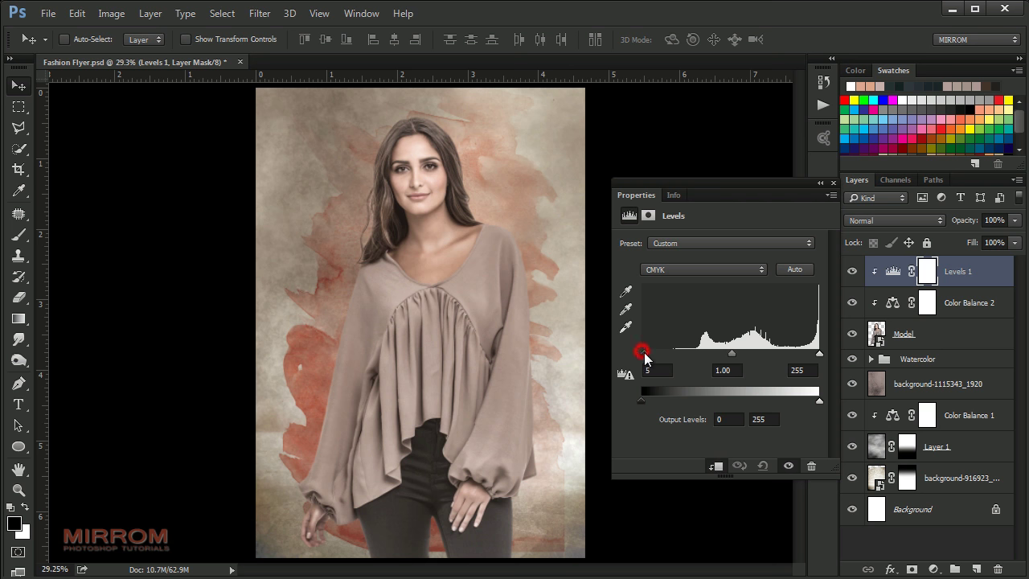
{"action": "left_click_drag", "start_coordinate": [642, 353], "coordinate": [657, 354]}
{"action": "left_click", "coordinate": [833, 182]}
Toggle the Levels adjustment's visibility to compare before and after, then select the Watercolor group
{"action": "left_click", "coordinate": [852, 273]}
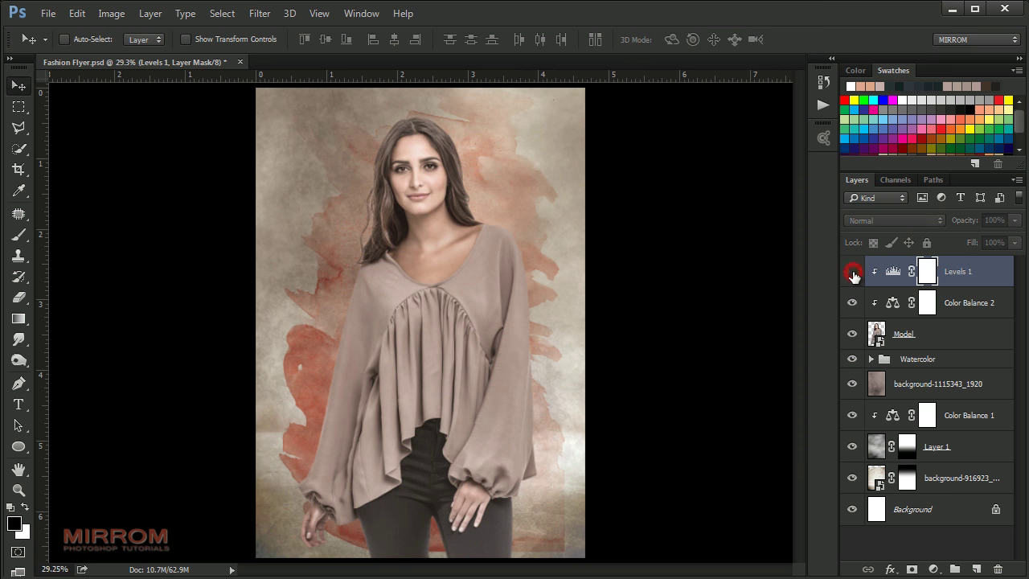
{"action": "left_click", "coordinate": [852, 272]}
{"action": "left_click", "coordinate": [892, 271]}
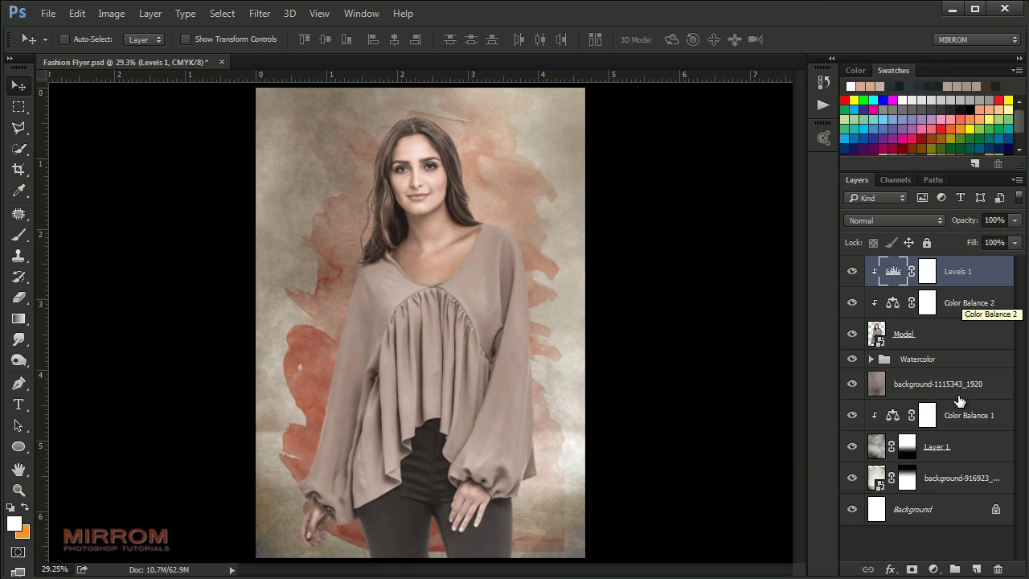
{"action": "left_click", "coordinate": [918, 359]}
{"action": "left_click", "coordinate": [851, 360]}
{"action": "left_click", "coordinate": [852, 360]}
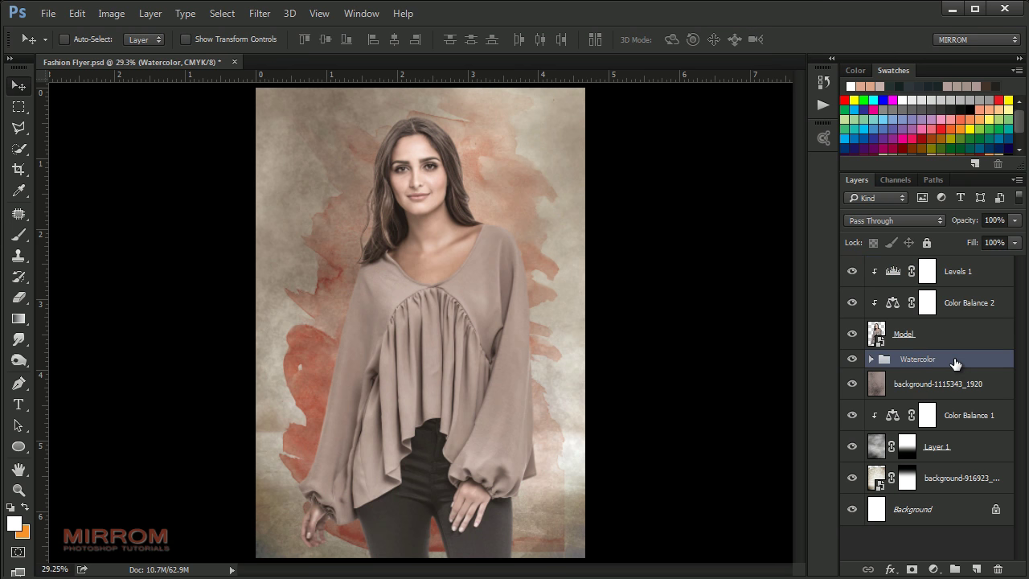
Duplicate the Watercolor group and move the copy above the model
{"action": "key", "text": "ctrl+j"}
{"action": "left_click_drag", "start_coordinate": [949, 360], "coordinate": [962, 271]}
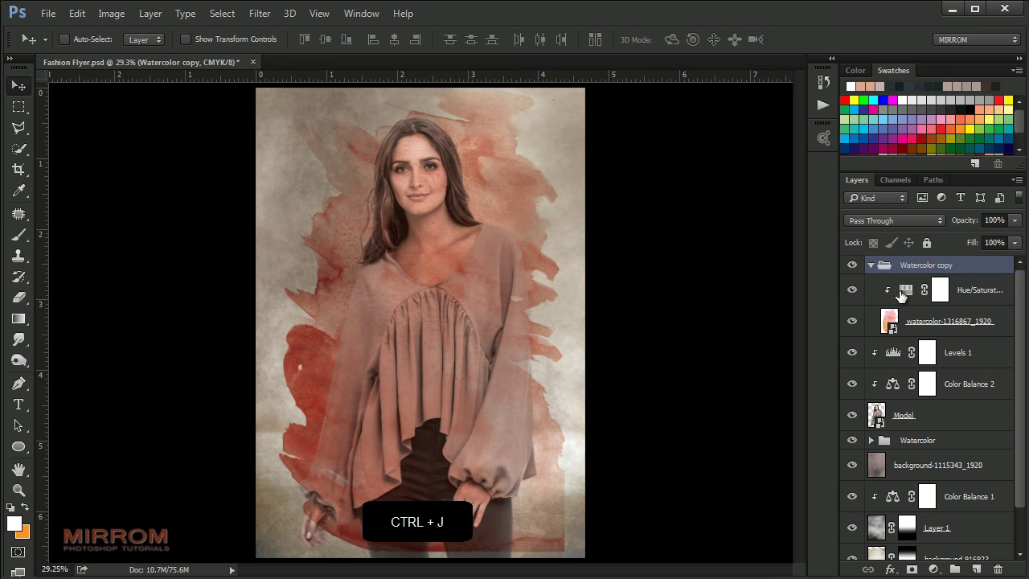
{"action": "left_click", "coordinate": [906, 291]}
Recolour the copy's Hue/Saturation to green: Colorize off, hue +113, saturation +76, lightness +30
{"action": "double_click", "coordinate": [906, 290]}
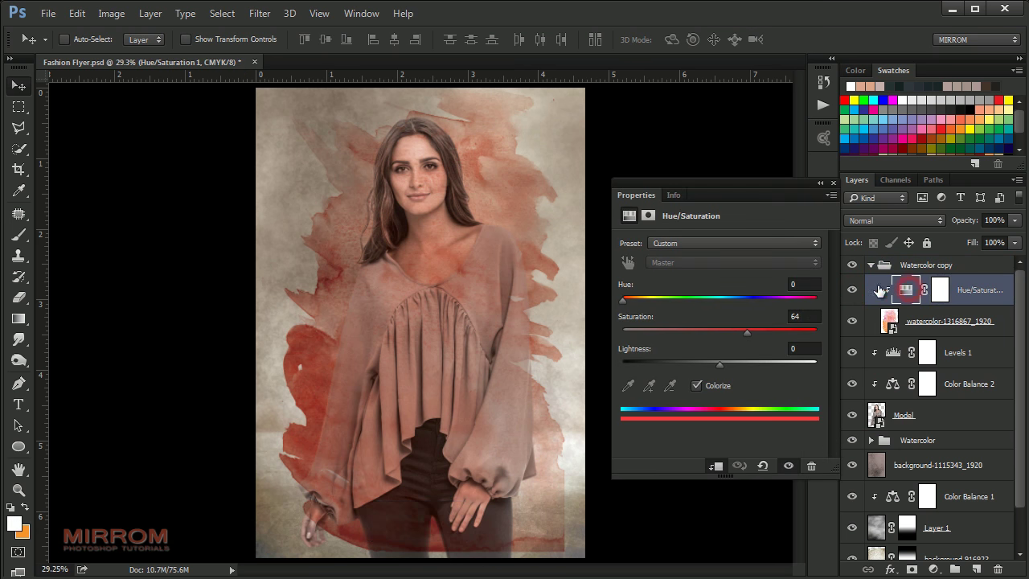
{"action": "left_click_drag", "start_coordinate": [755, 184], "coordinate": [700, 180]}
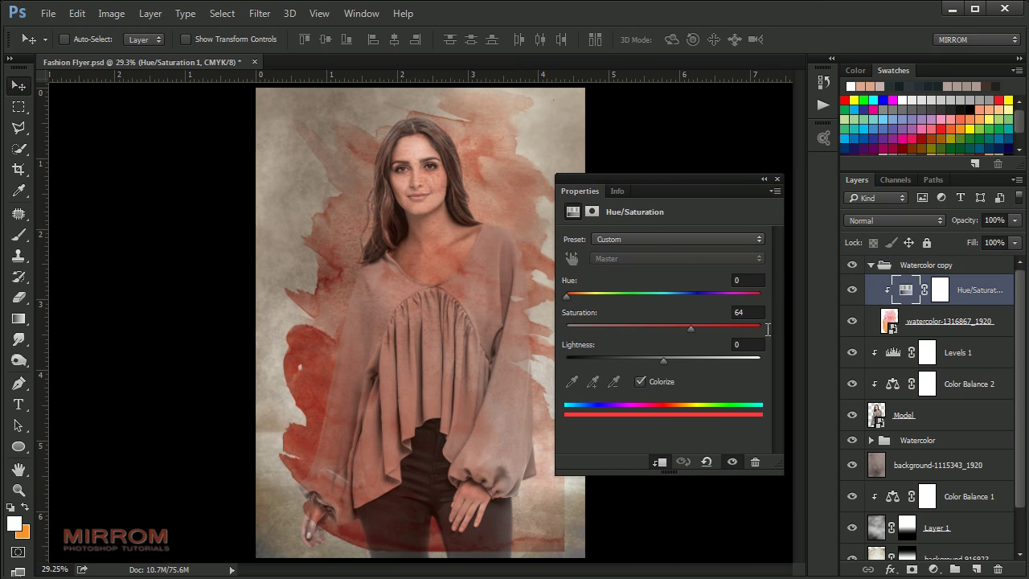
{"action": "left_click", "coordinate": [647, 381]}
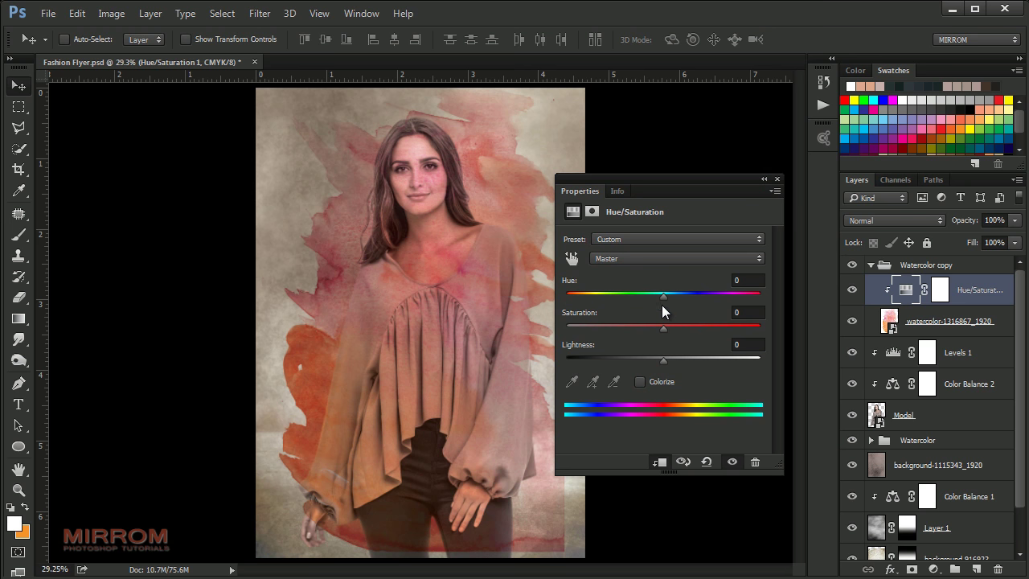
{"action": "left_click_drag", "start_coordinate": [662, 297], "coordinate": [736, 301]}
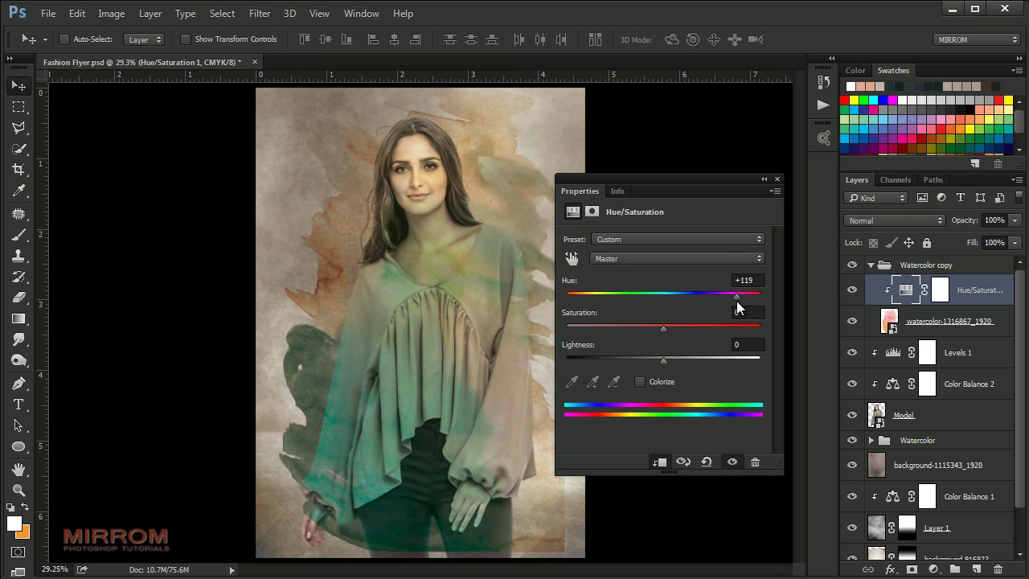
{"action": "left_click_drag", "start_coordinate": [665, 326], "coordinate": [700, 326]}
{"action": "left_click_drag", "start_coordinate": [706, 326], "coordinate": [717, 328]}
{"action": "left_click_drag", "start_coordinate": [666, 360], "coordinate": [695, 360]}
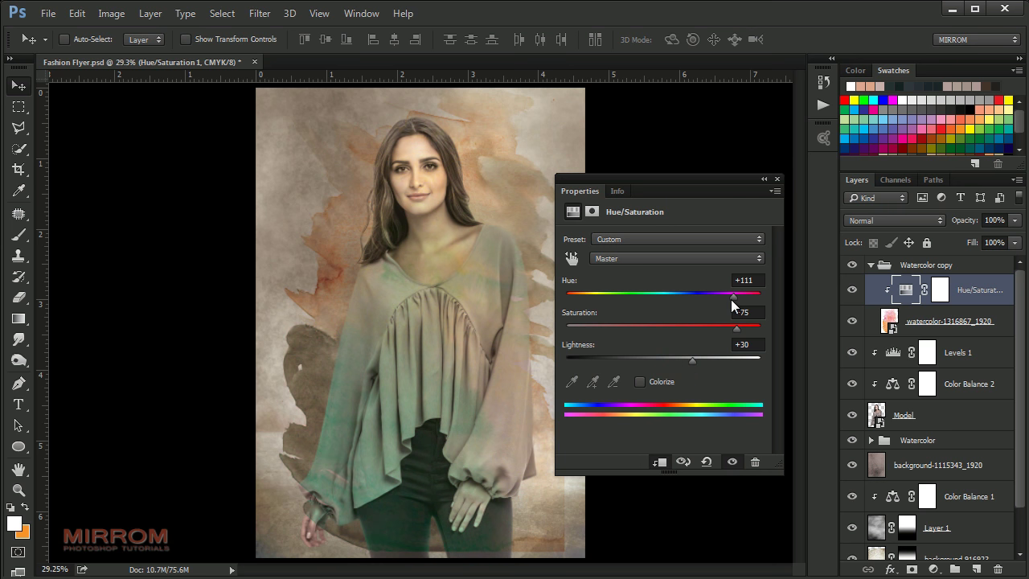
{"action": "left_click_drag", "start_coordinate": [730, 299], "coordinate": [735, 299]}
{"action": "left_click", "coordinate": [776, 180]}
{"action": "left_click", "coordinate": [850, 290]}
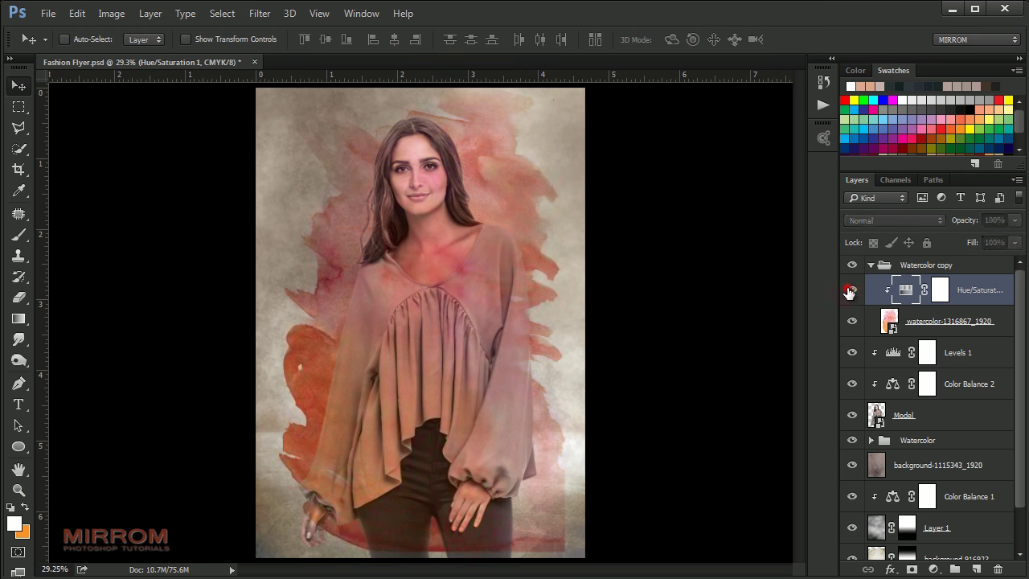
{"action": "left_click", "coordinate": [950, 321]}
Switch the watercolor layer in the Watercolor copy group from Multiply to Linear Burn
{"action": "left_click", "coordinate": [851, 320]}
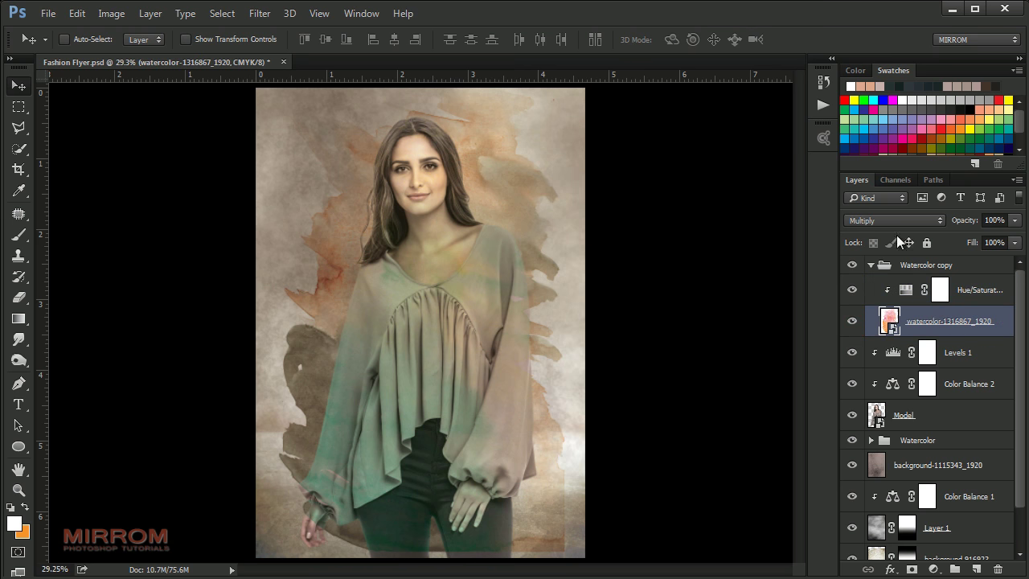
{"action": "left_click", "coordinate": [893, 221]}
{"action": "left_click", "coordinate": [880, 309]}
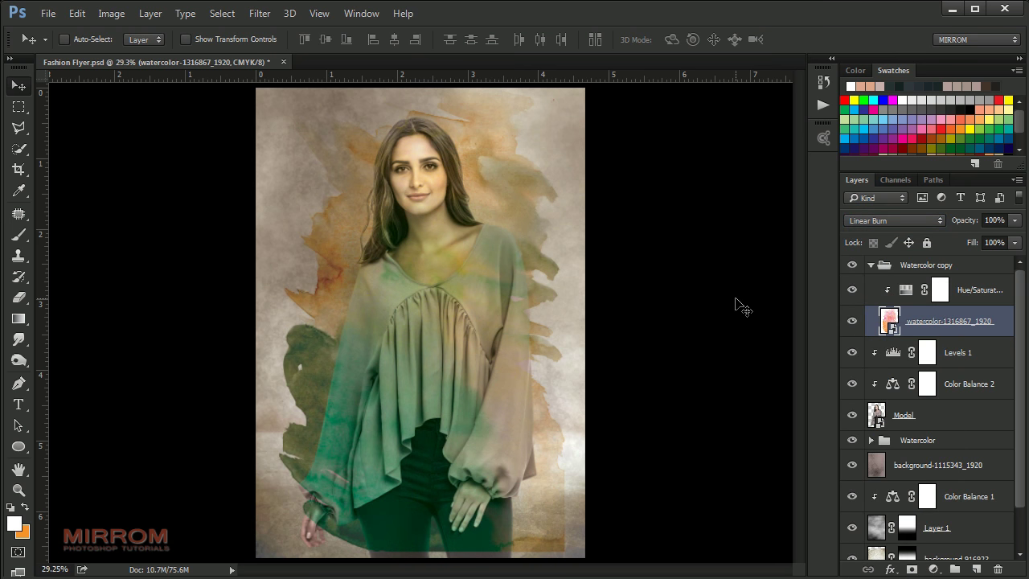
{"action": "left_click", "coordinate": [870, 264]}
{"action": "left_click", "coordinate": [852, 264]}
{"action": "left_click", "coordinate": [852, 264]}
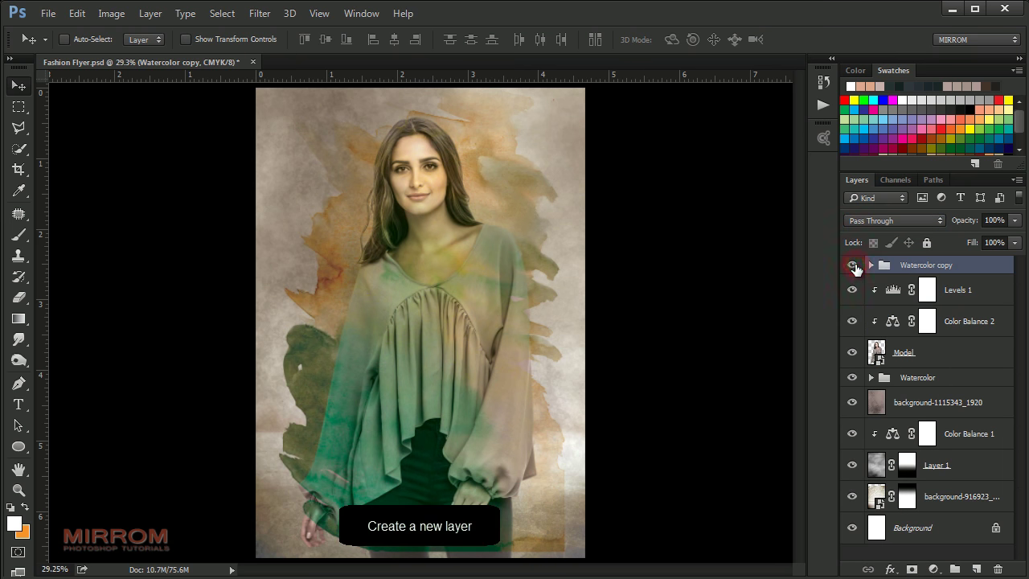
Add a new layer filled with white and set its fill to 0%
{"action": "left_click", "coordinate": [975, 568]}
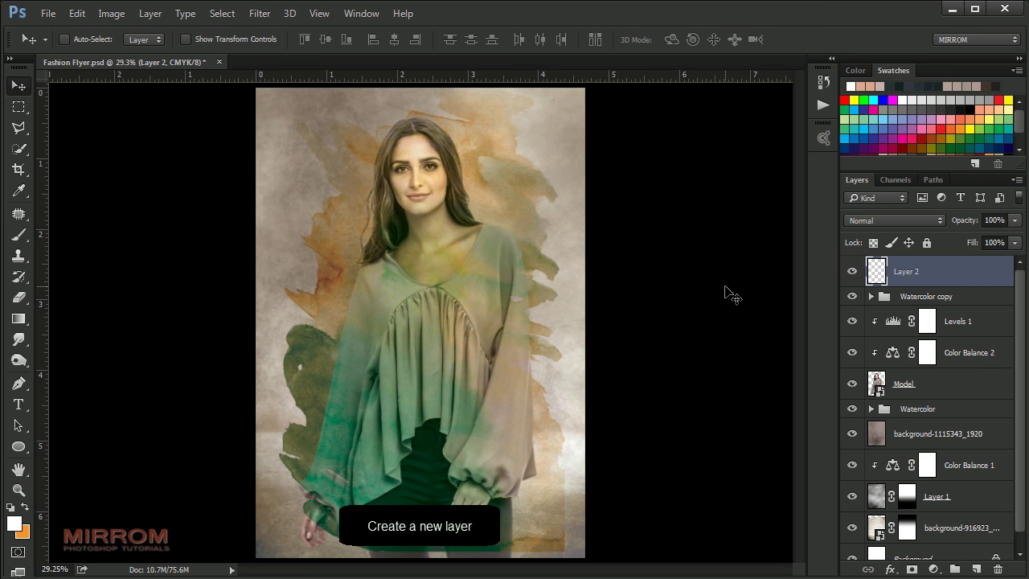
{"action": "key", "text": "alt+BackSpace"}
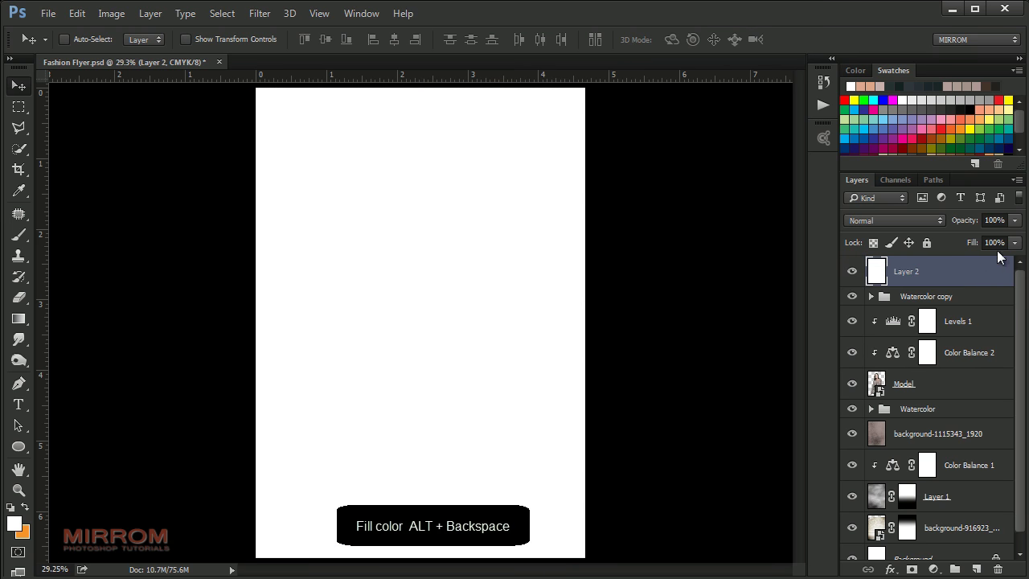
{"action": "left_click", "coordinate": [1014, 242]}
{"action": "left_click_drag", "start_coordinate": [961, 260], "coordinate": [931, 258]}
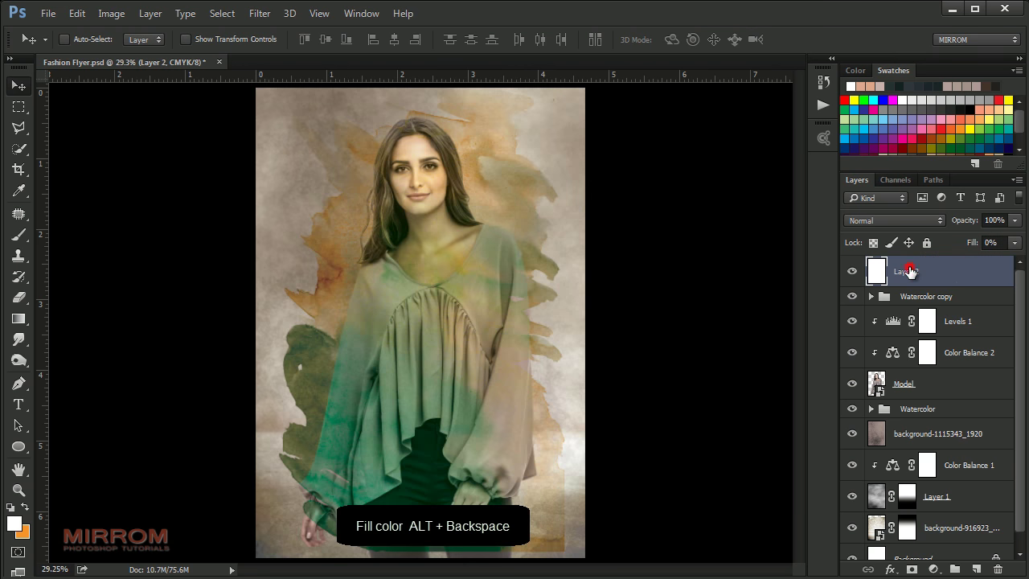
Give Layer 2 a 42 px white inside Stroke with Soft Light blend mode
{"action": "double_click", "coordinate": [1001, 283]}
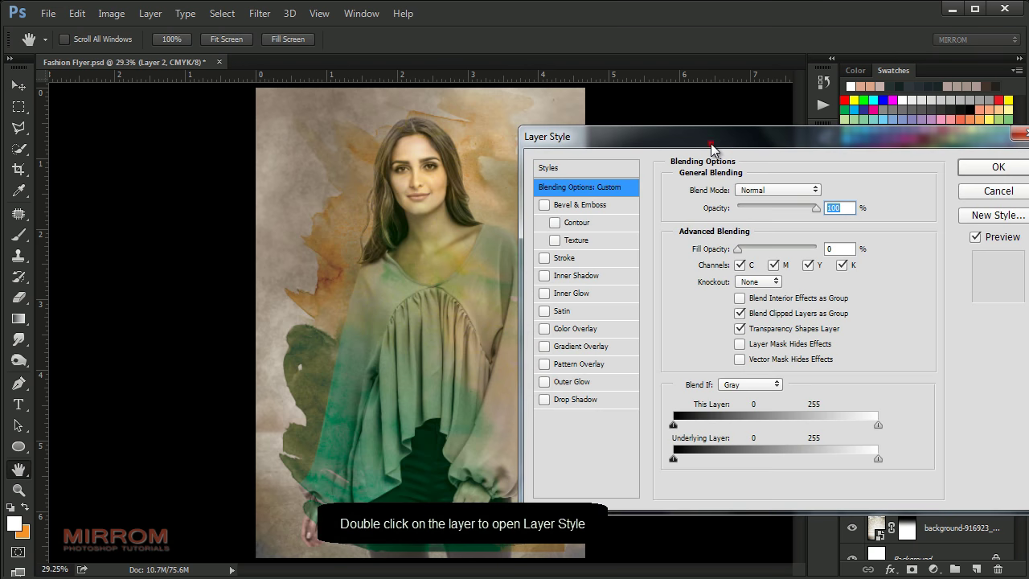
{"action": "left_click_drag", "start_coordinate": [710, 143], "coordinate": [676, 139]}
{"action": "left_click", "coordinate": [542, 256]}
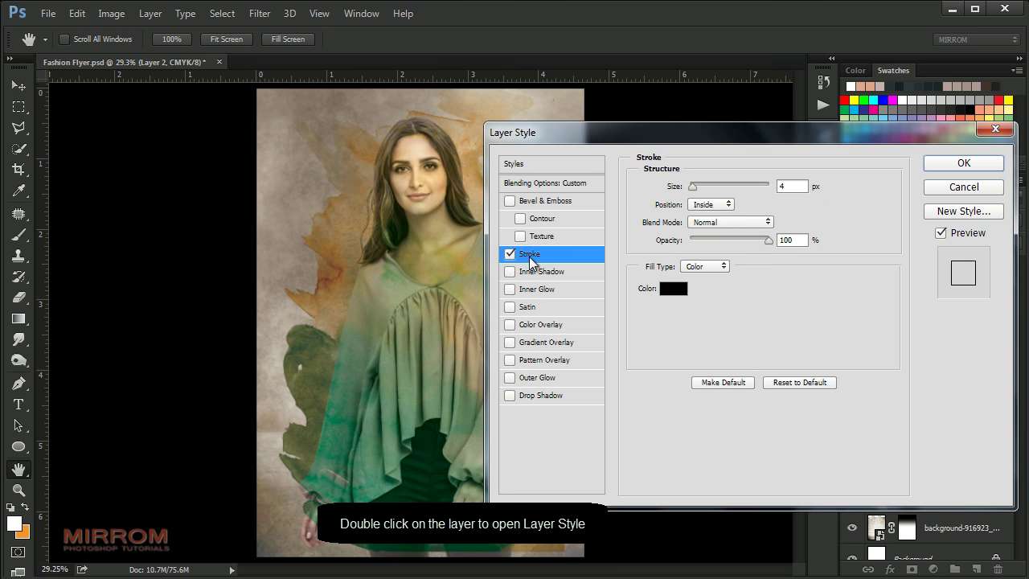
{"action": "left_click", "coordinate": [675, 289]}
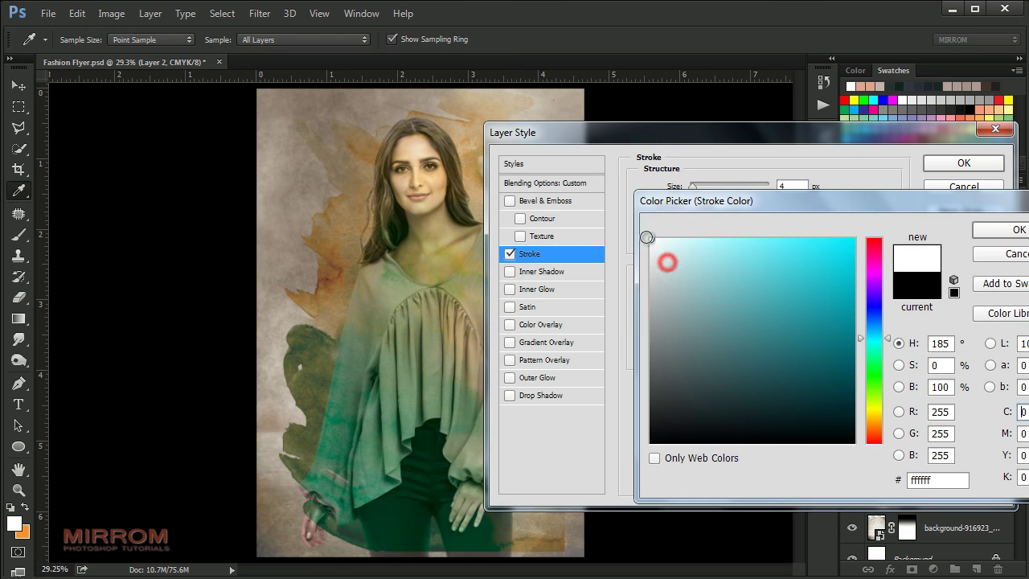
{"action": "left_click", "coordinate": [650, 240]}
{"action": "left_click", "coordinate": [1010, 231]}
{"action": "left_click_drag", "start_coordinate": [692, 186], "coordinate": [706, 185]}
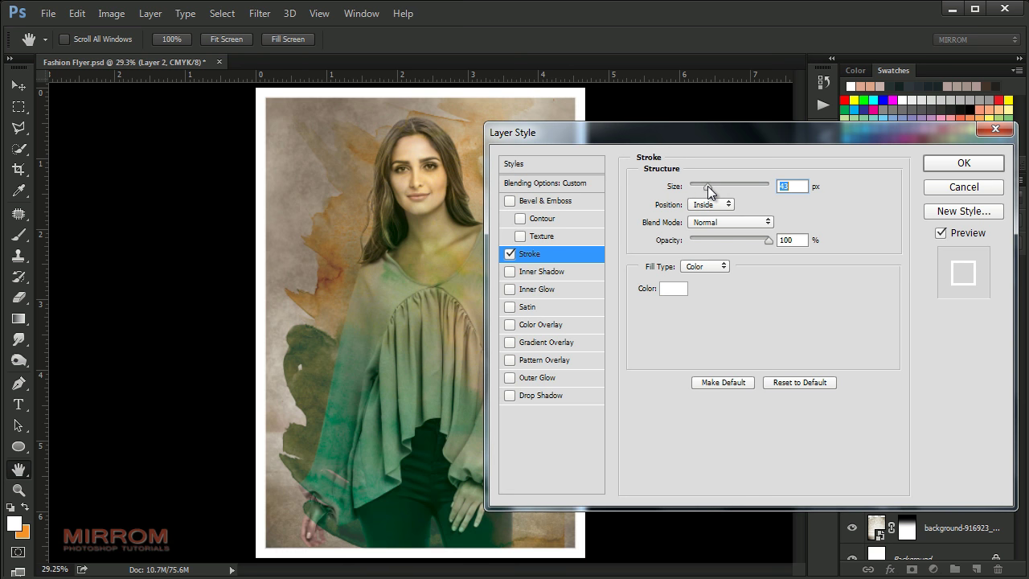
{"action": "key", "text": "Up"}
{"action": "key", "text": "Up"}
{"action": "key", "text": "Up"}
{"action": "key", "text": "Up"}
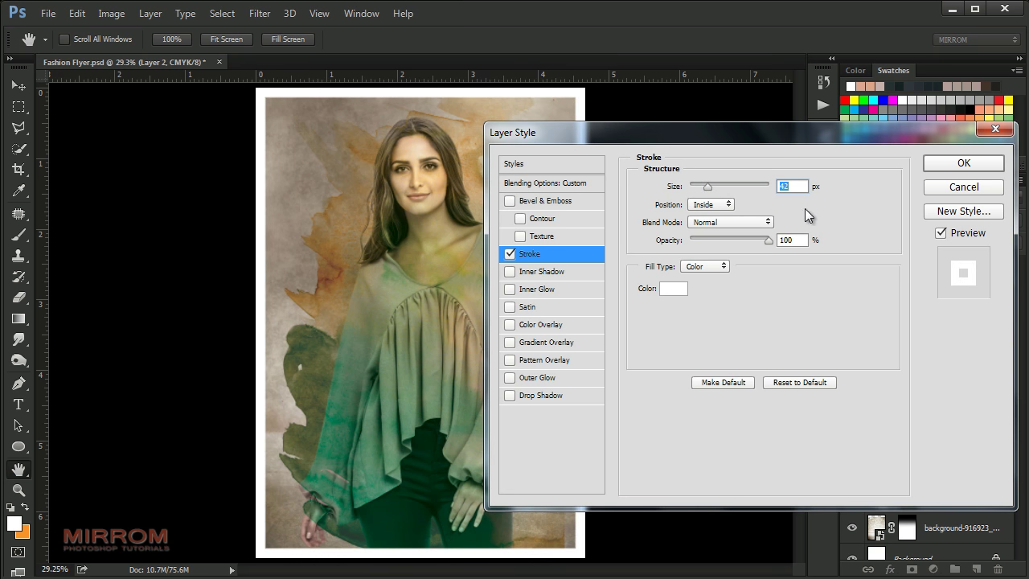
{"action": "left_click", "coordinate": [727, 222]}
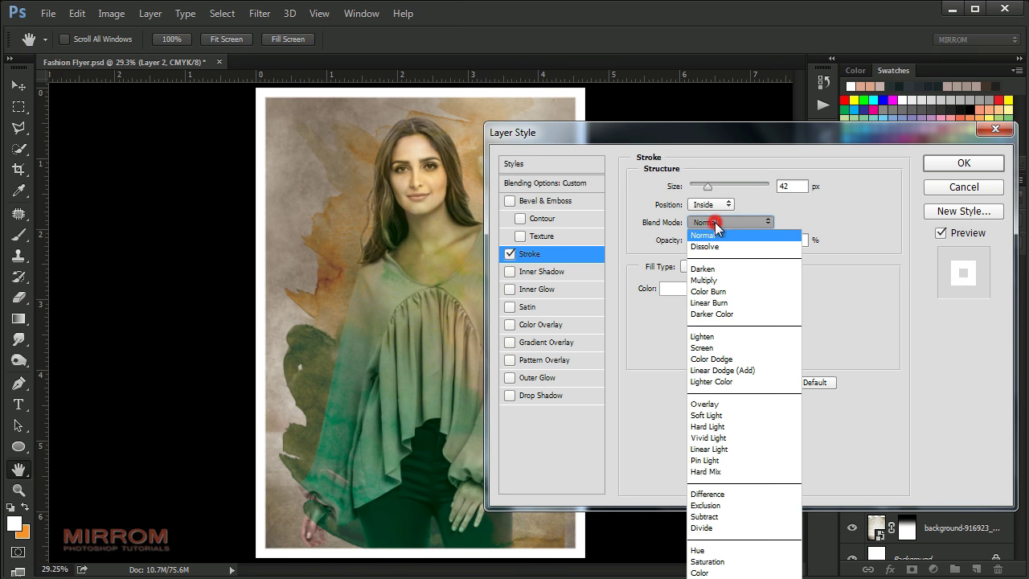
{"action": "left_click", "coordinate": [715, 416]}
{"action": "left_click", "coordinate": [932, 163]}
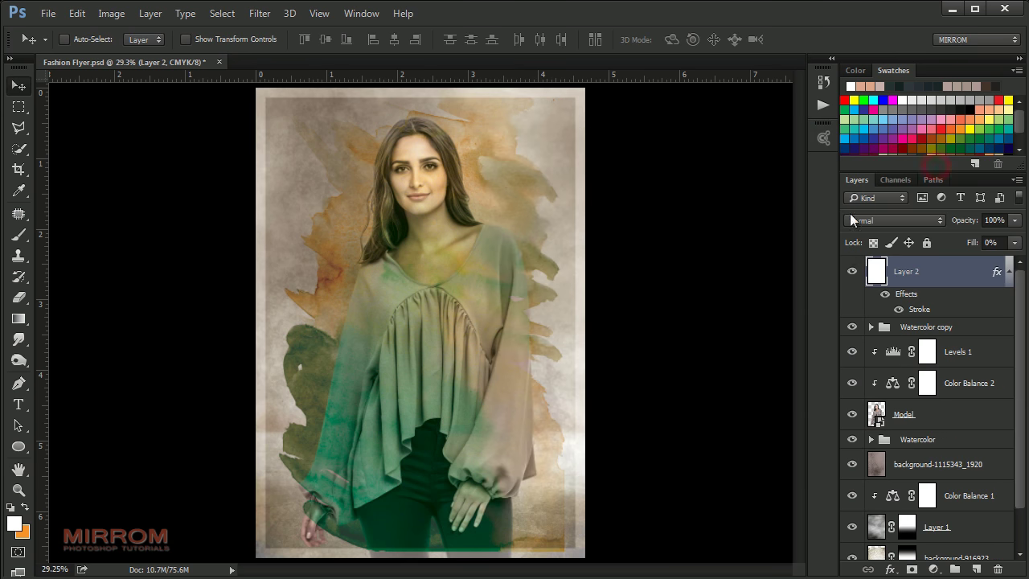
{"action": "left_click", "coordinate": [1008, 272]}
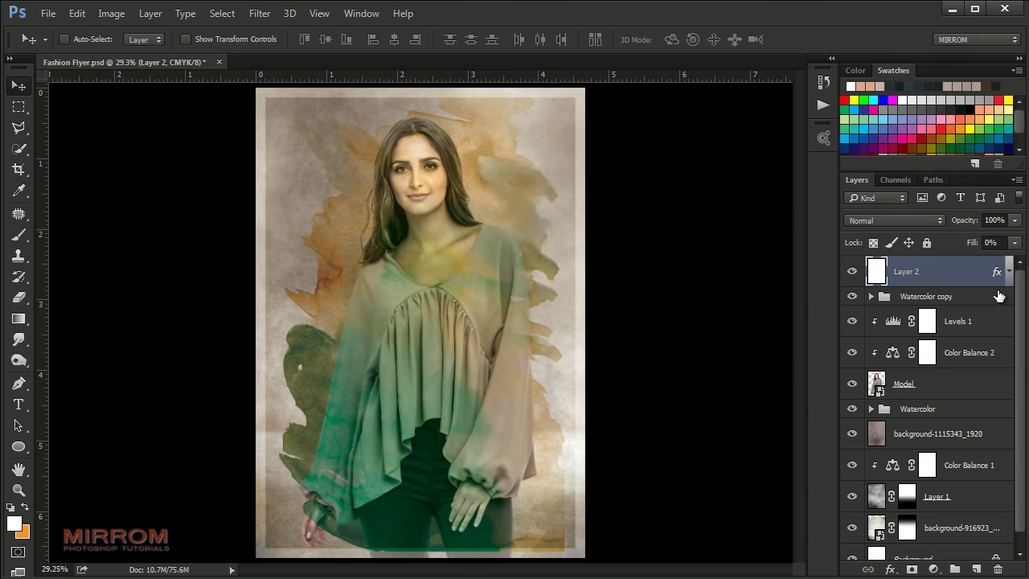
Duplicate Layer 2 and add a Color Balance layer pushing midtones toward red (+32)
{"action": "key", "text": "ctrl+j"}
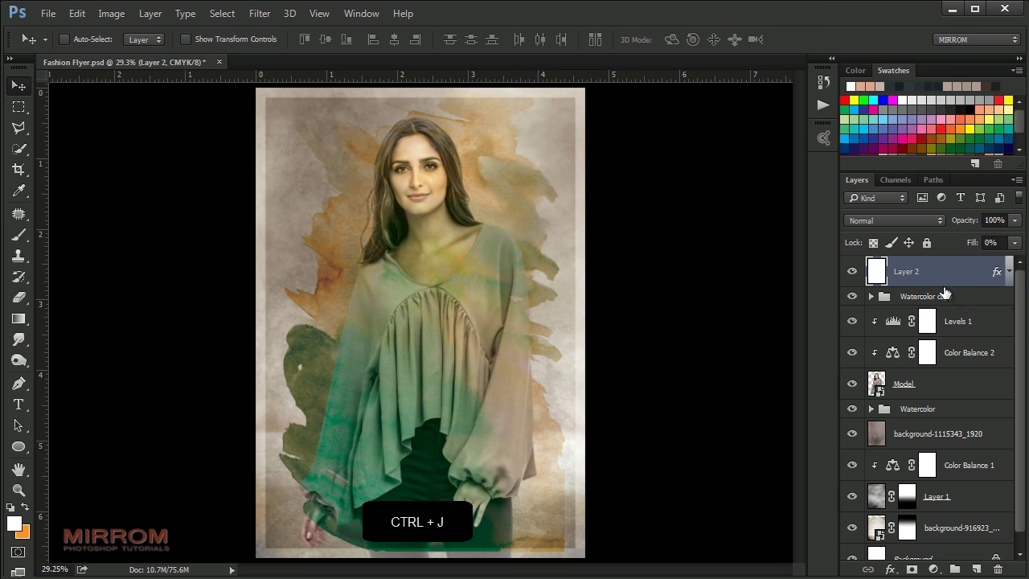
{"action": "key", "text": "ctrl+j"}
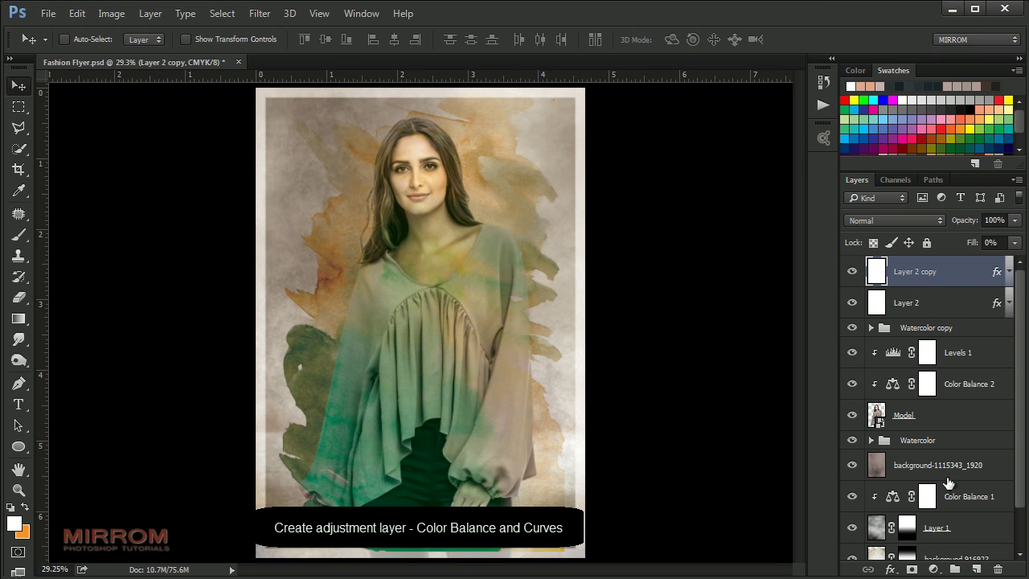
{"action": "left_click", "coordinate": [932, 569]}
{"action": "left_click", "coordinate": [999, 391]}
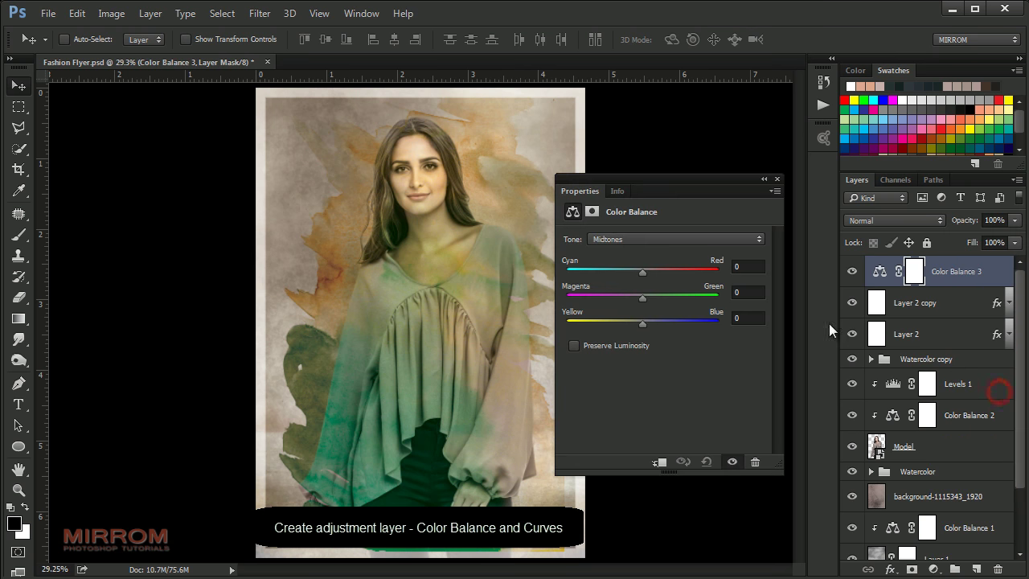
{"action": "left_click_drag", "start_coordinate": [642, 272], "coordinate": [667, 272]}
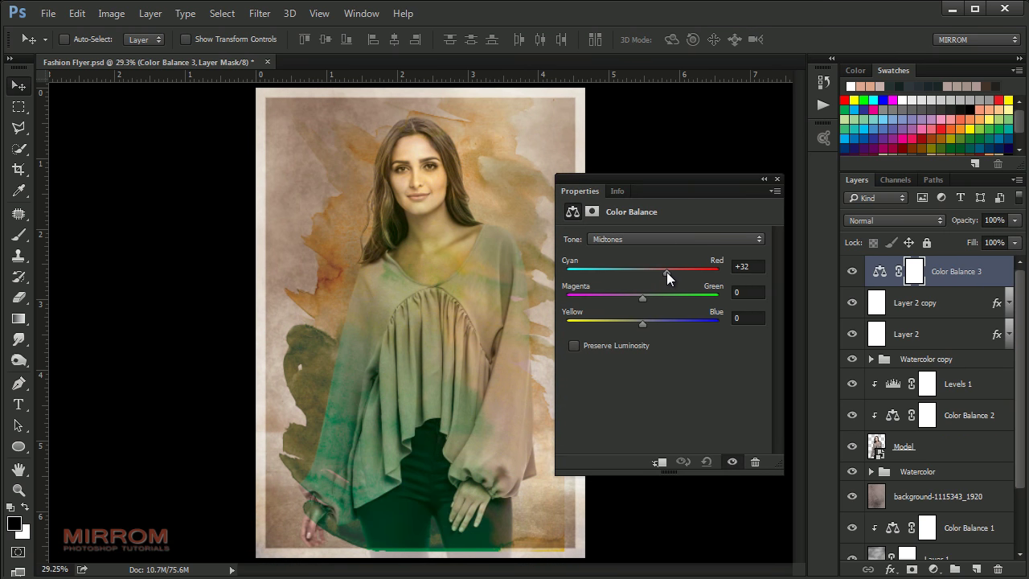
{"action": "left_click_drag", "start_coordinate": [643, 323], "coordinate": [639, 323]}
Add a Curves layer raising the midtones, moving the black point right, lowering highlights slightly
{"action": "left_click", "coordinate": [777, 179]}
{"action": "left_click", "coordinate": [933, 569]}
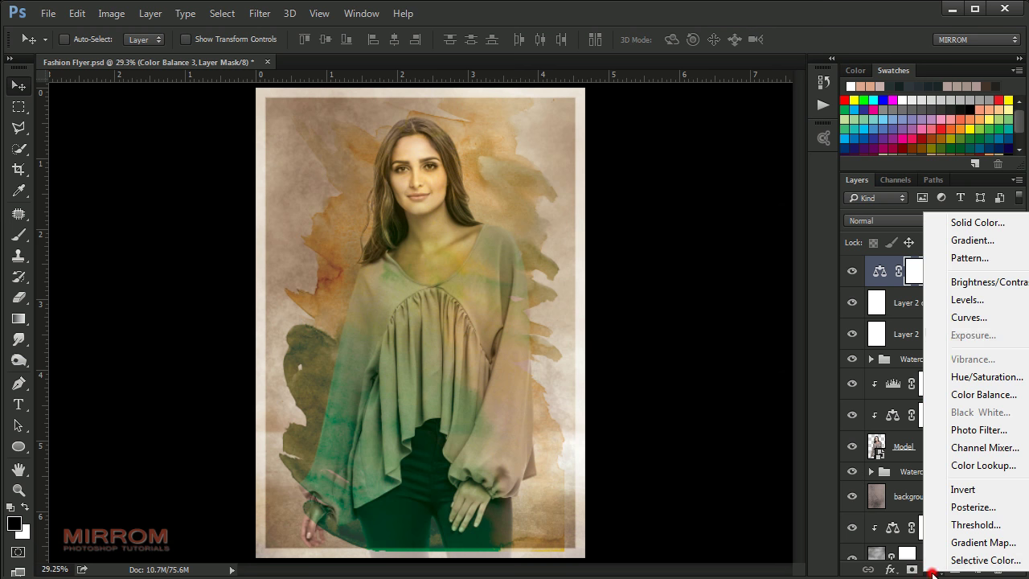
{"action": "left_click", "coordinate": [966, 323]}
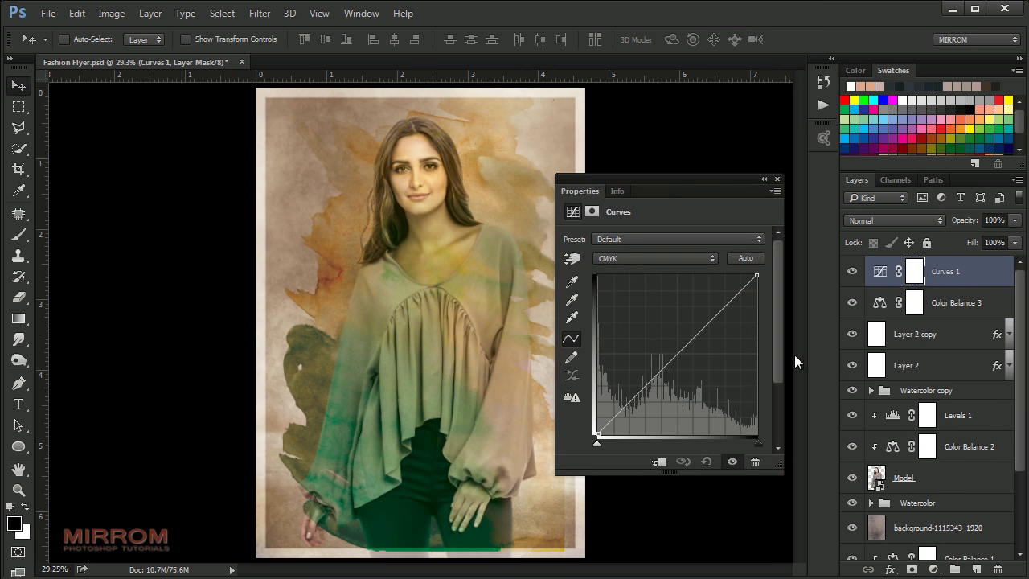
{"action": "left_click_drag", "start_coordinate": [680, 351], "coordinate": [668, 334]}
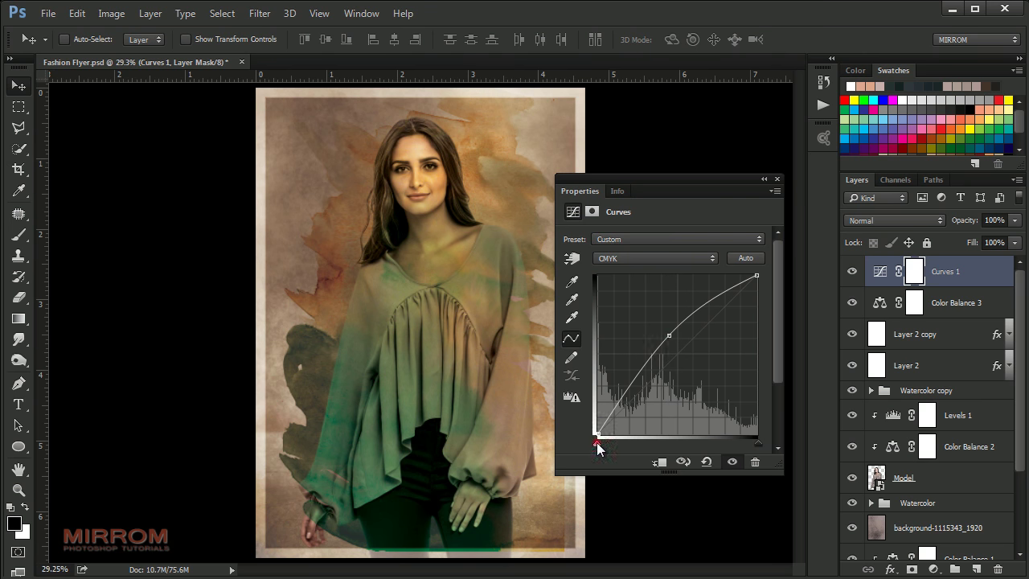
{"action": "left_click_drag", "start_coordinate": [597, 442], "coordinate": [612, 447]}
{"action": "left_click", "coordinate": [668, 334]}
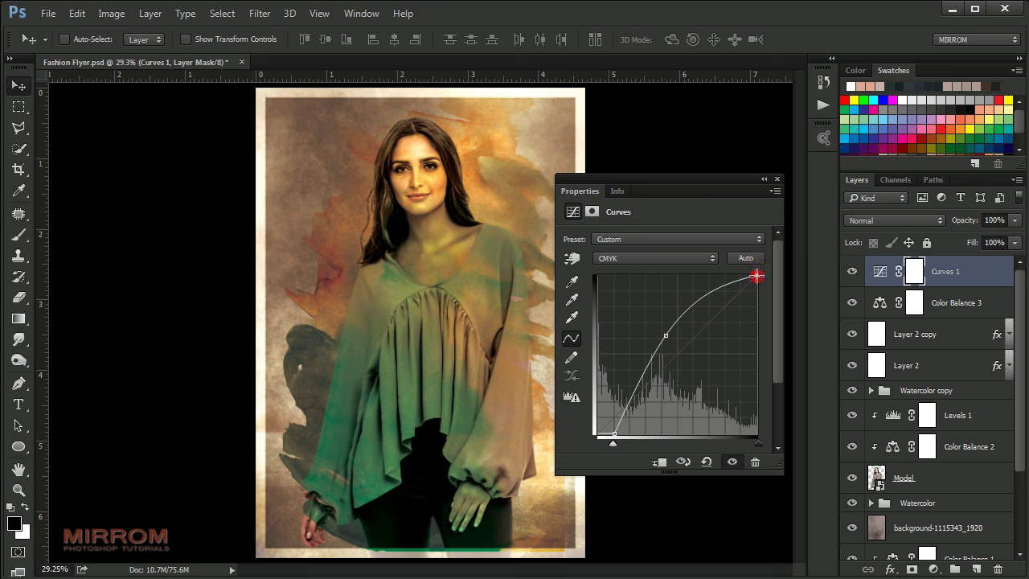
{"action": "left_click_drag", "start_coordinate": [757, 275], "coordinate": [766, 284]}
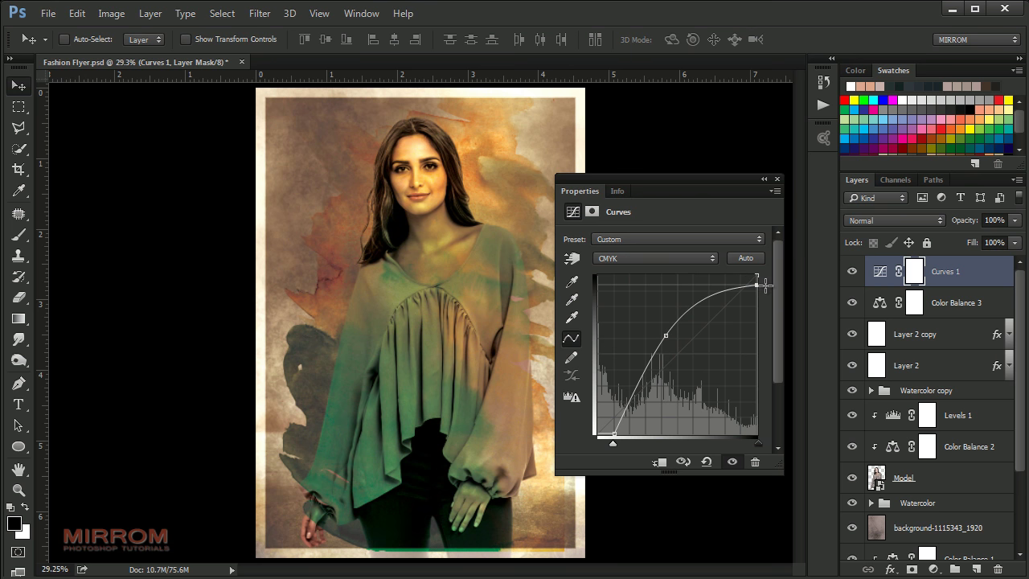
{"action": "left_click_drag", "start_coordinate": [765, 284], "coordinate": [765, 282]}
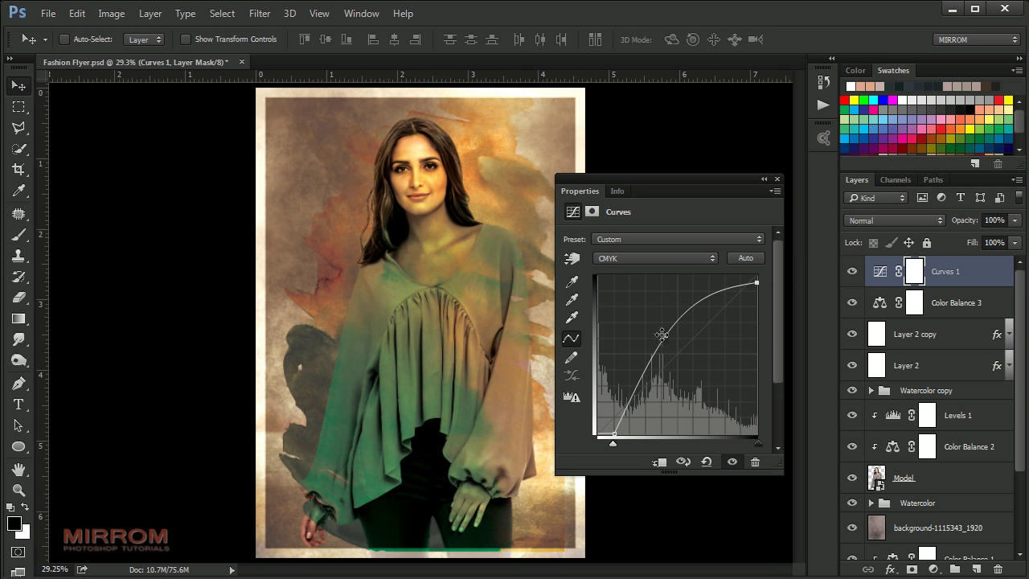
{"action": "left_click_drag", "start_coordinate": [665, 335], "coordinate": [672, 331]}
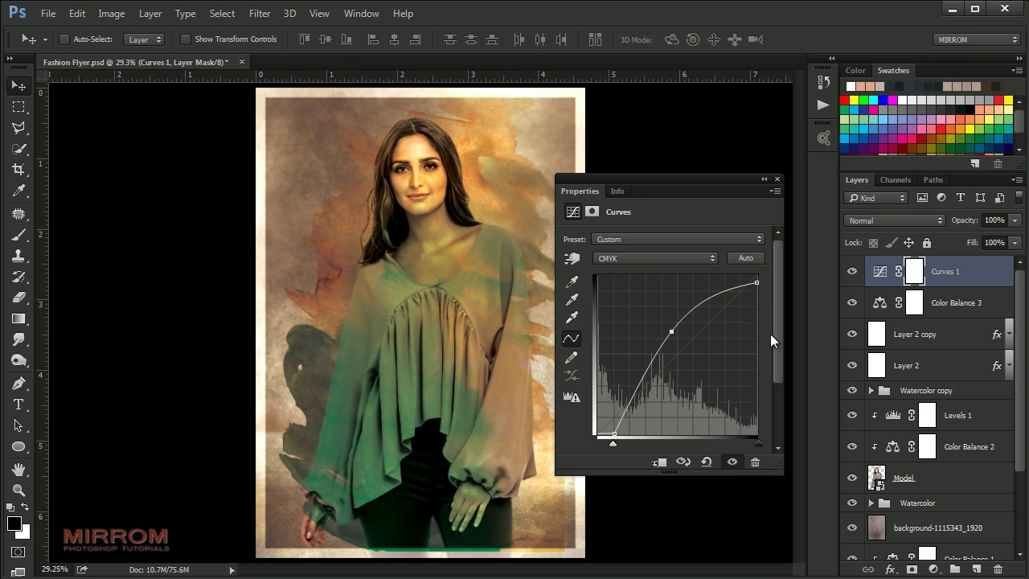
{"action": "left_click", "coordinate": [776, 186]}
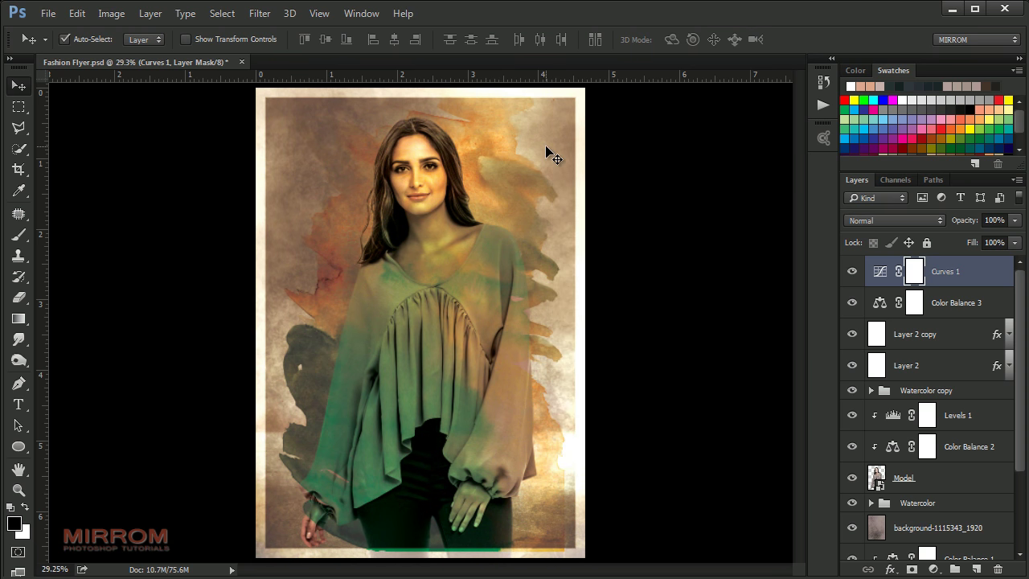
Zoom in and out to inspect the adjusted flyer and toggle the model layer's visibility
{"action": "key", "text": "ctrl+plus"}
{"action": "key", "text": "ctrl+plus"}
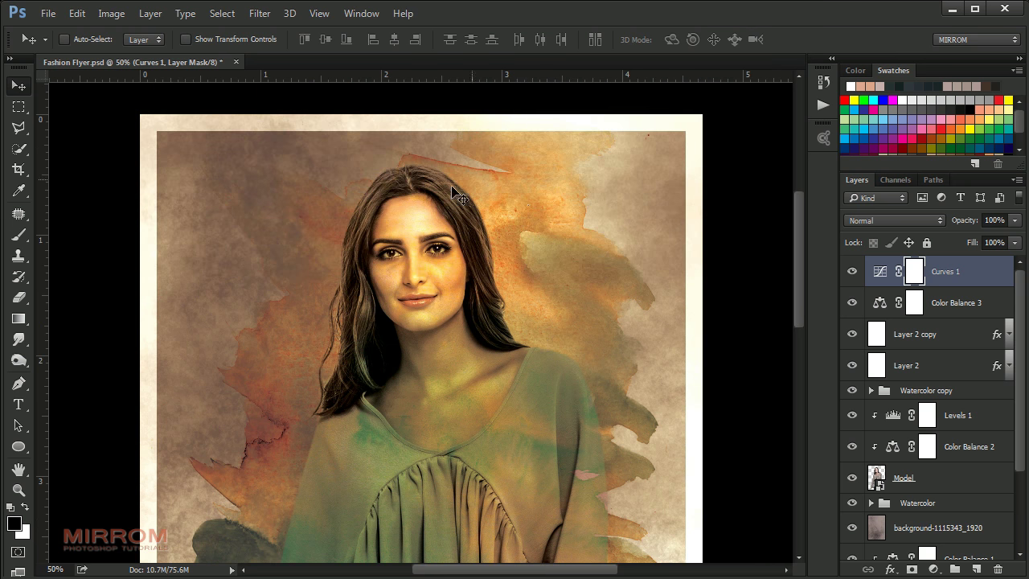
{"action": "scroll", "coordinate": [531, 225], "scroll_direction": "down", "scroll_amount": 3}
{"action": "scroll", "coordinate": [528, 223], "scroll_direction": "up", "scroll_amount": 2}
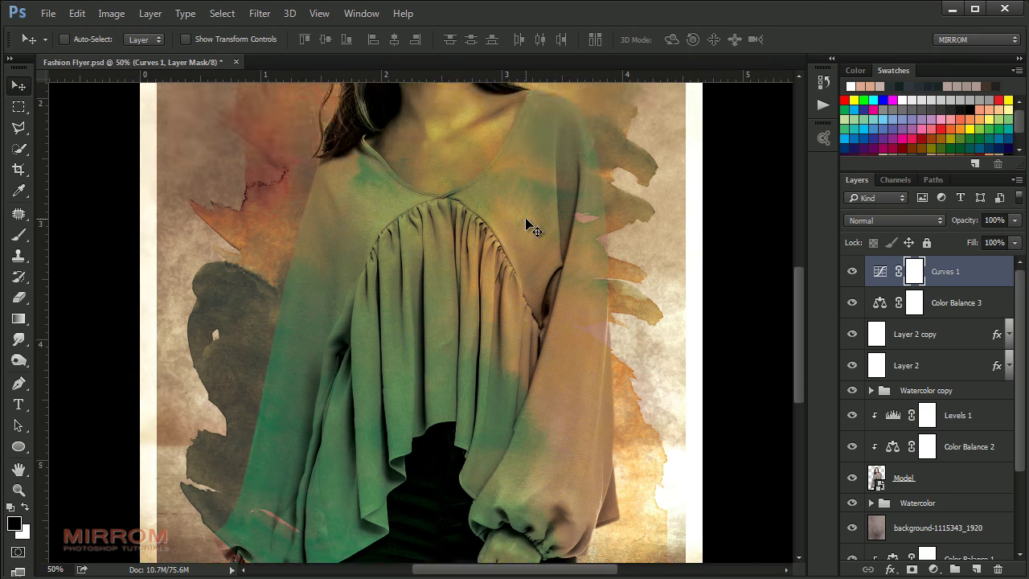
{"action": "scroll", "coordinate": [528, 221], "scroll_direction": "up", "scroll_amount": 3}
{"action": "key", "text": "ctrl+minus"}
{"action": "key", "text": "ctrl+0"}
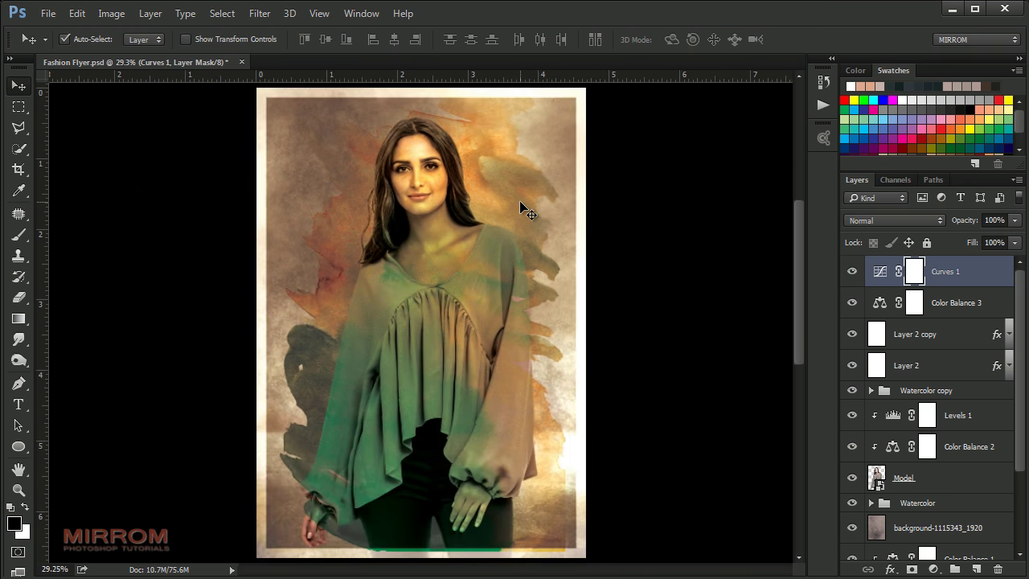
{"action": "scroll", "coordinate": [908, 425], "scroll_direction": "down", "scroll_amount": 1}
{"action": "left_click", "coordinate": [884, 446]}
{"action": "left_click", "coordinate": [852, 446]}
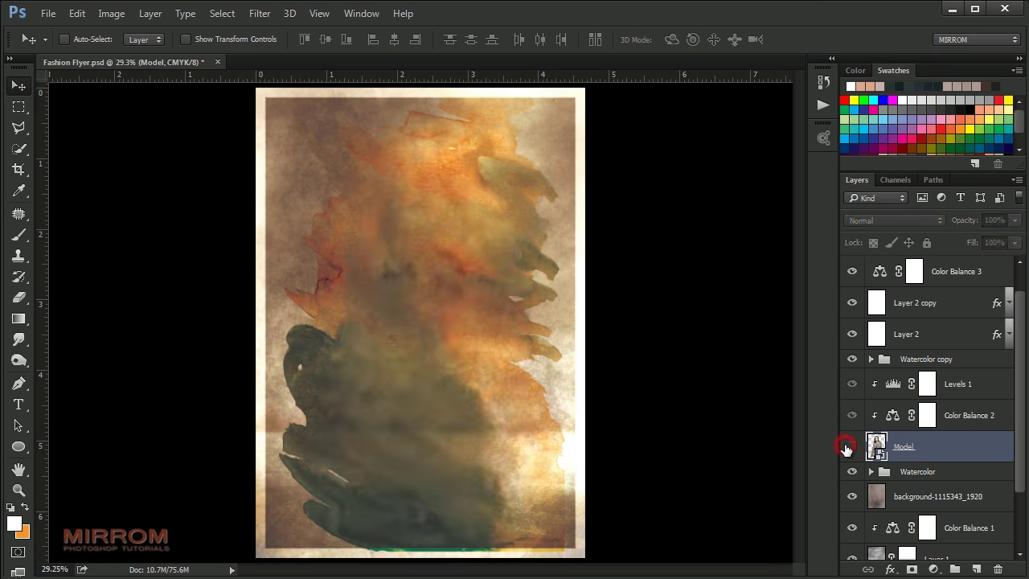
Scale the Model layer proportionally to 106.08%
{"action": "key", "text": "ctrl+t"}
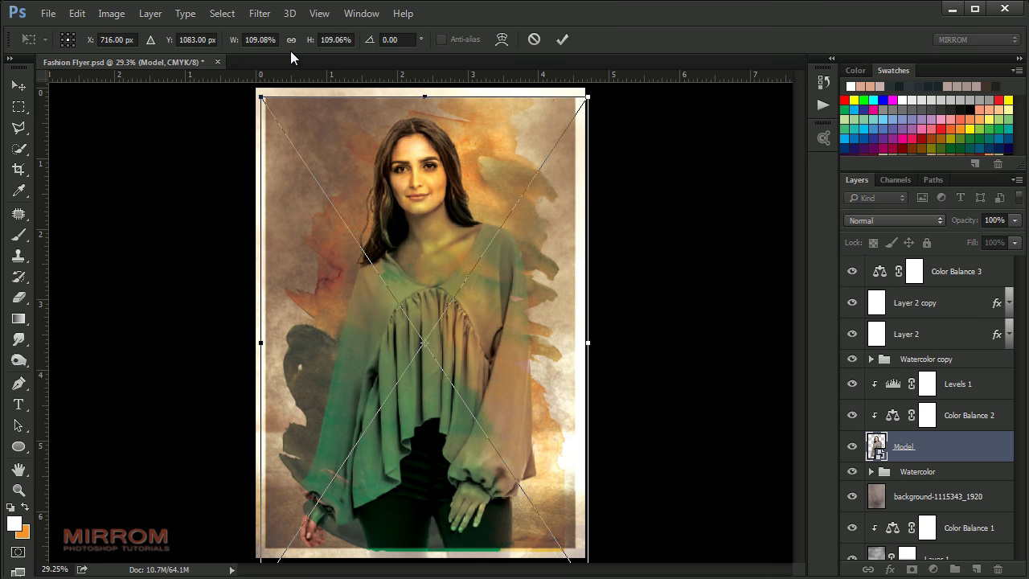
{"action": "left_click", "coordinate": [291, 39]}
{"action": "key", "text": "Down"}
{"action": "key", "text": "Down"}
{"action": "key", "text": "Down"}
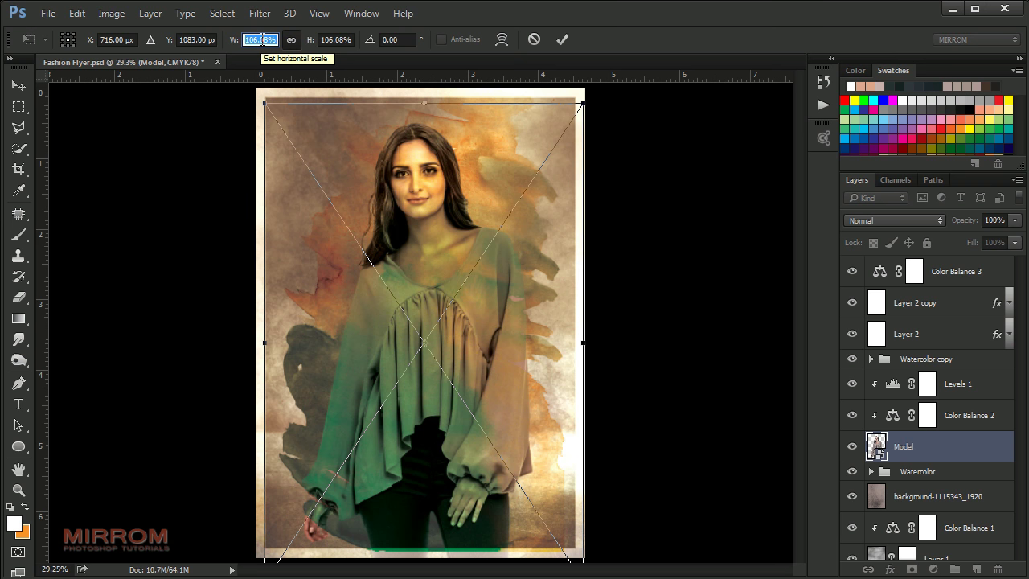
{"action": "left_click", "coordinate": [561, 39]}
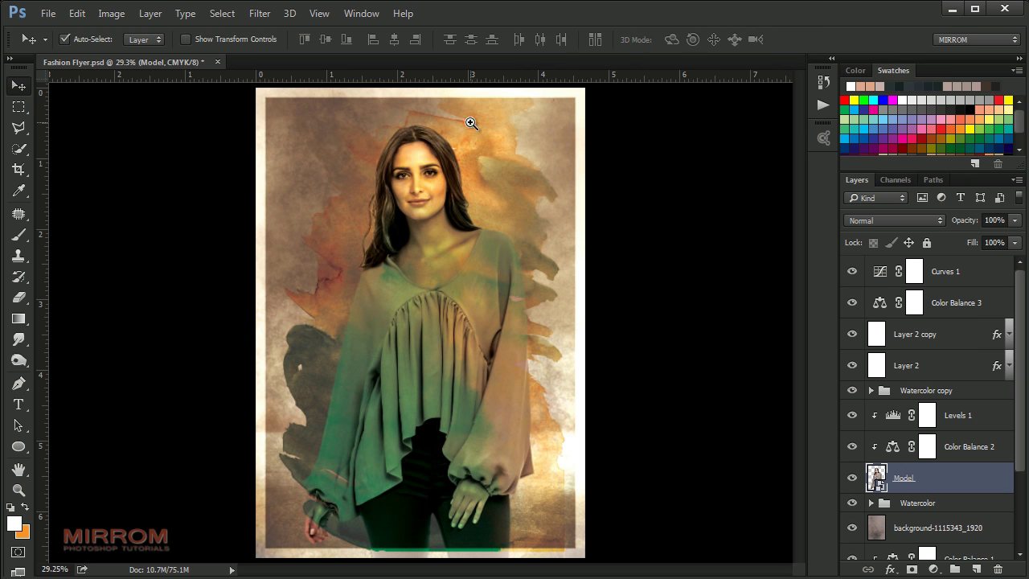
{"action": "left_click", "coordinate": [439, 113]}
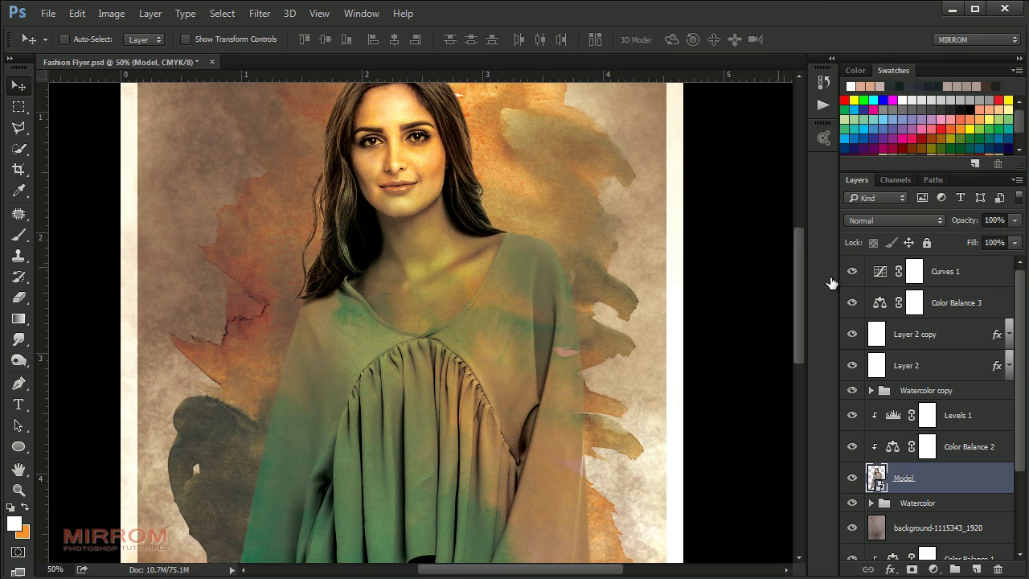
Type NAME PRESENTS above the model's head and drag it toward the top centre
{"action": "left_click", "coordinate": [960, 274]}
{"action": "key", "text": "ctrl+0"}
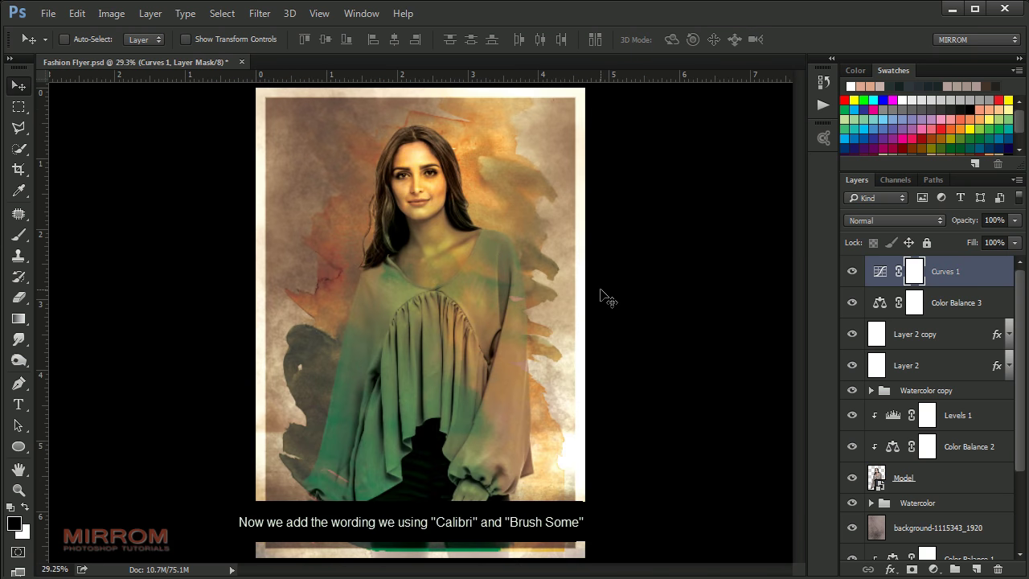
{"action": "left_click", "coordinate": [19, 404]}
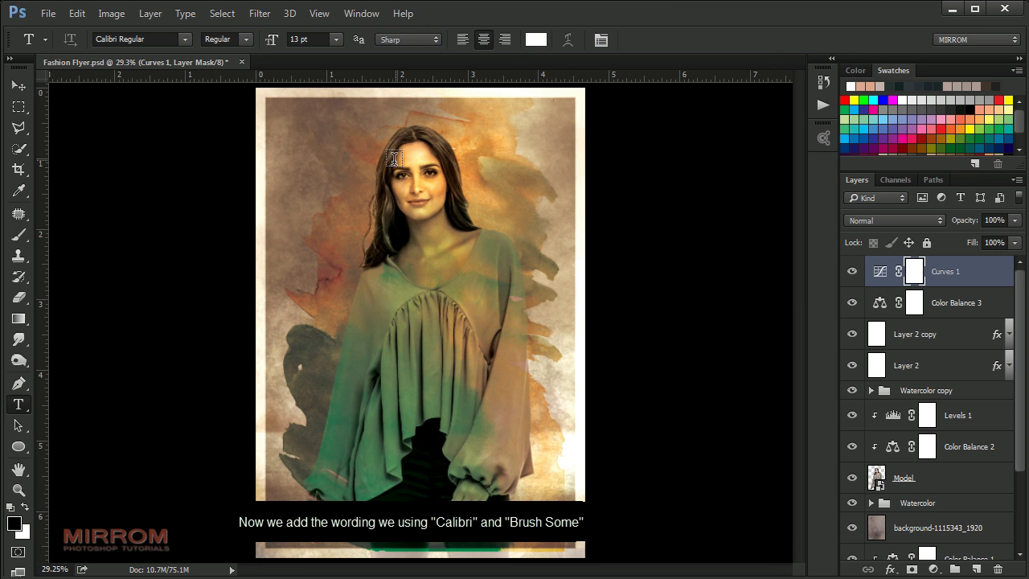
{"action": "left_click", "coordinate": [372, 169]}
{"action": "type", "text": "NAME PRESENTS"}
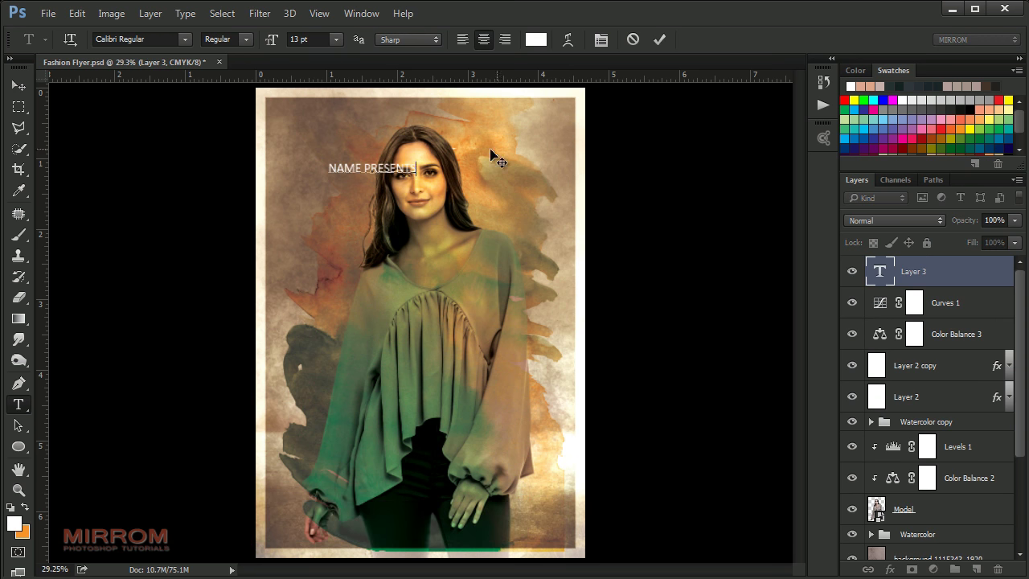
{"action": "left_click", "coordinate": [656, 41]}
{"action": "left_click", "coordinate": [24, 88]}
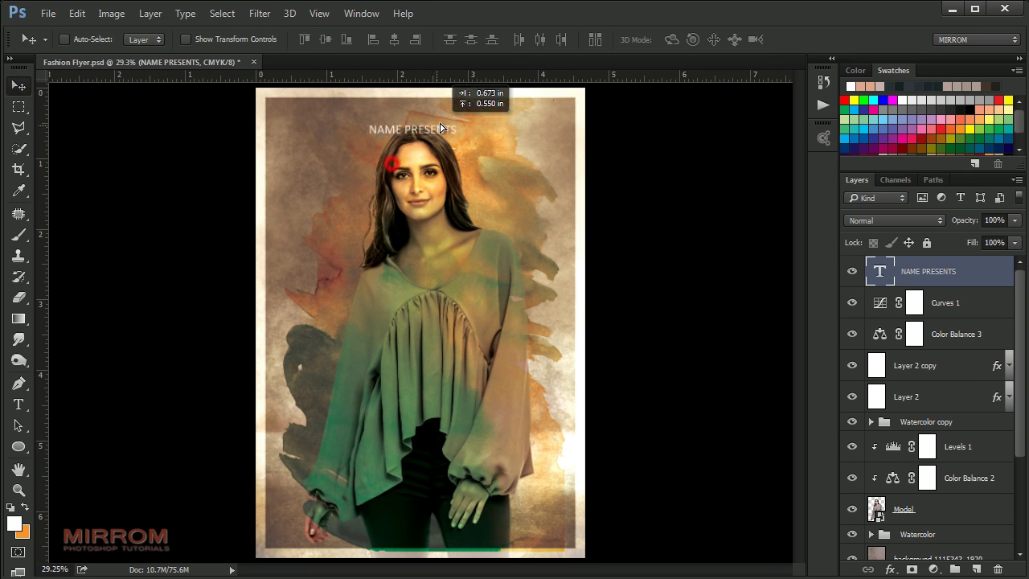
{"action": "left_click_drag", "start_coordinate": [378, 168], "coordinate": [420, 121]}
Check the heading's 13 pt size against guides and nudge it to the exact top centre
{"action": "key", "text": "ctrl+semicolon"}
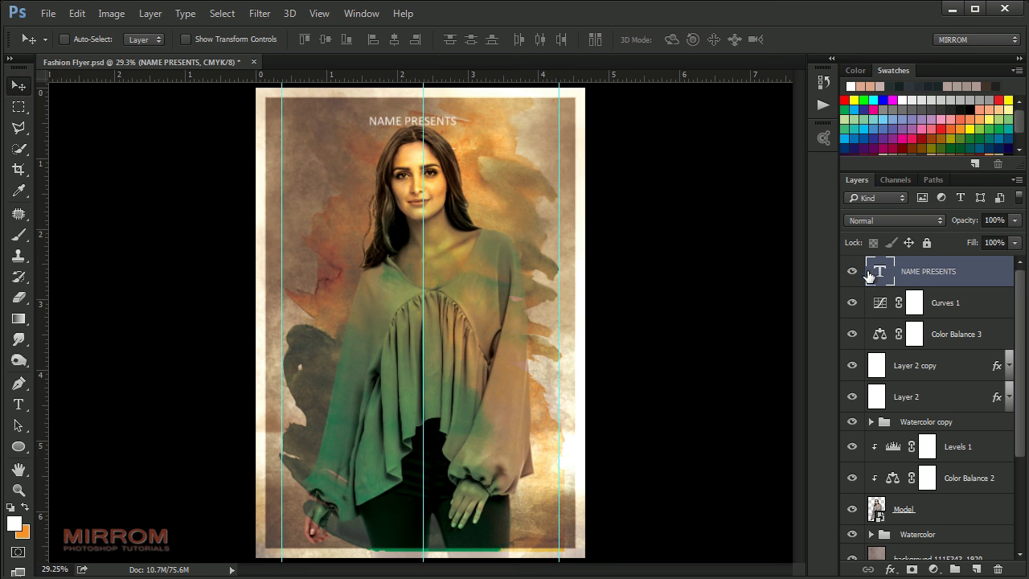
{"action": "left_click", "coordinate": [18, 405]}
{"action": "left_click", "coordinate": [602, 40]}
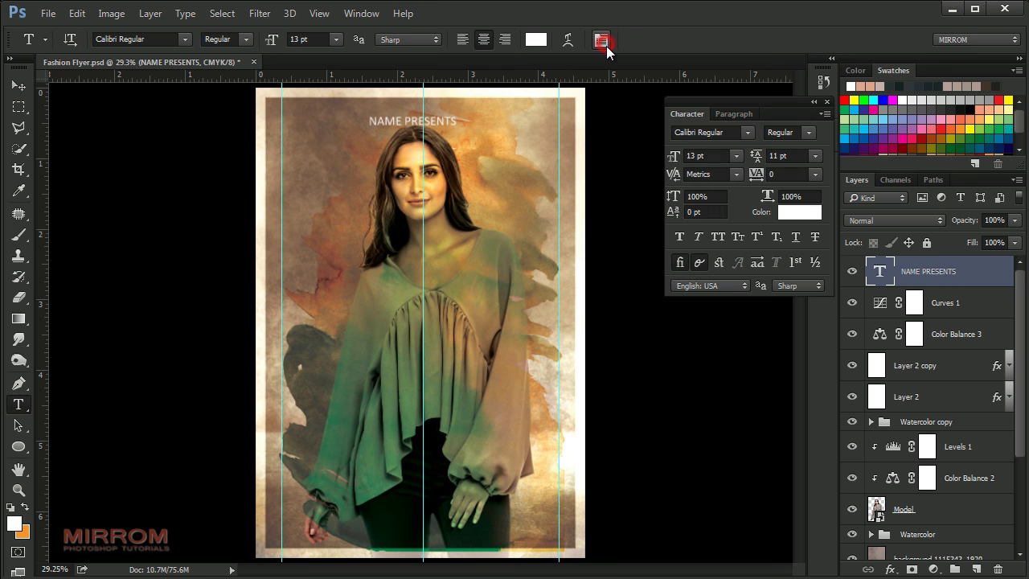
{"action": "left_click", "coordinate": [696, 156]}
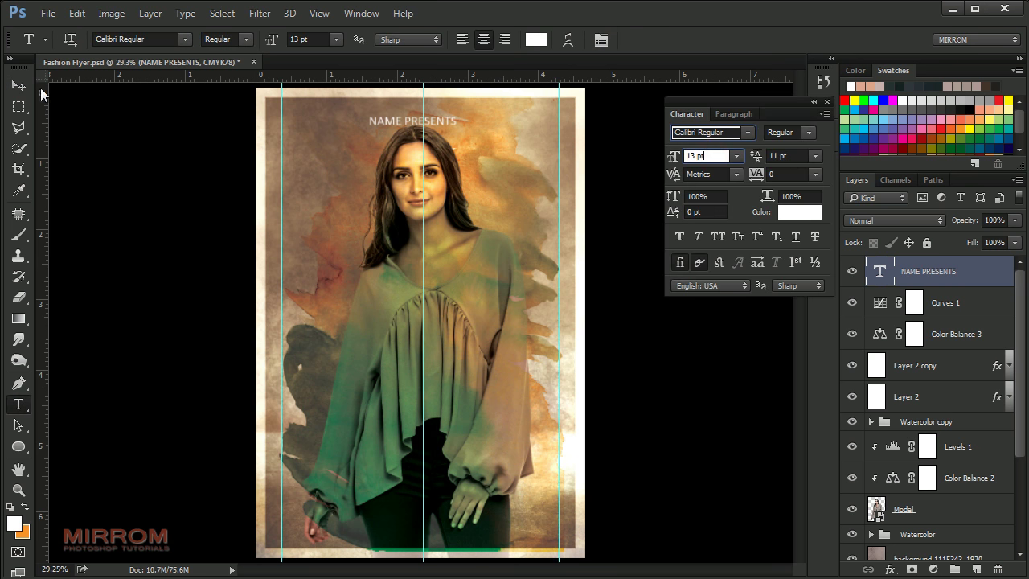
{"action": "left_click", "coordinate": [18, 85]}
{"action": "key", "text": "shift+Up"}
{"action": "key", "text": "shift+Up"}
{"action": "key", "text": "shift+Up"}
{"action": "key", "text": "shift+Right"}
{"action": "key", "text": "shift+Right"}
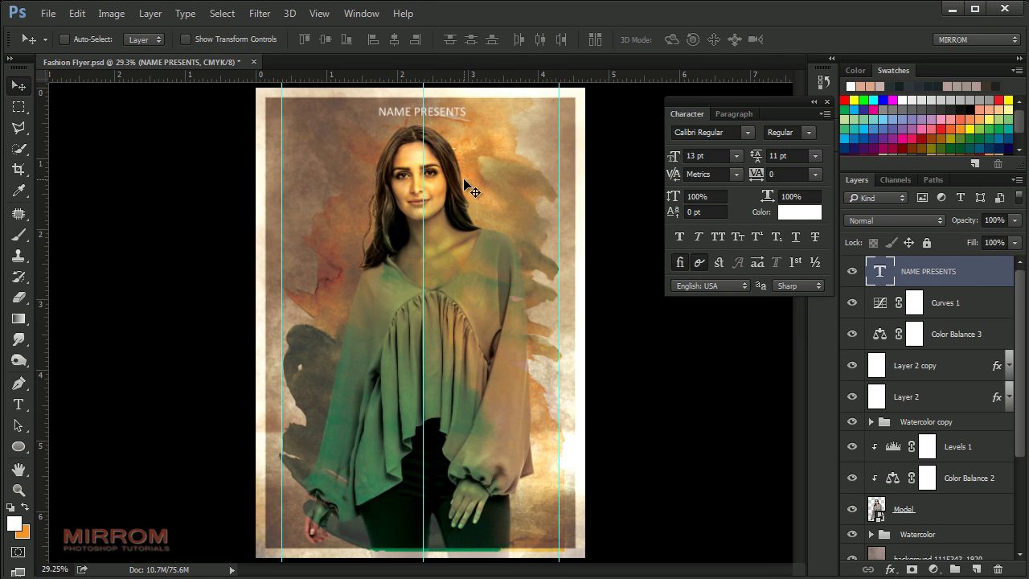
{"action": "key", "text": "shift+Right"}
{"action": "key", "text": "shift+Right"}
{"action": "left_click", "coordinate": [949, 302]}
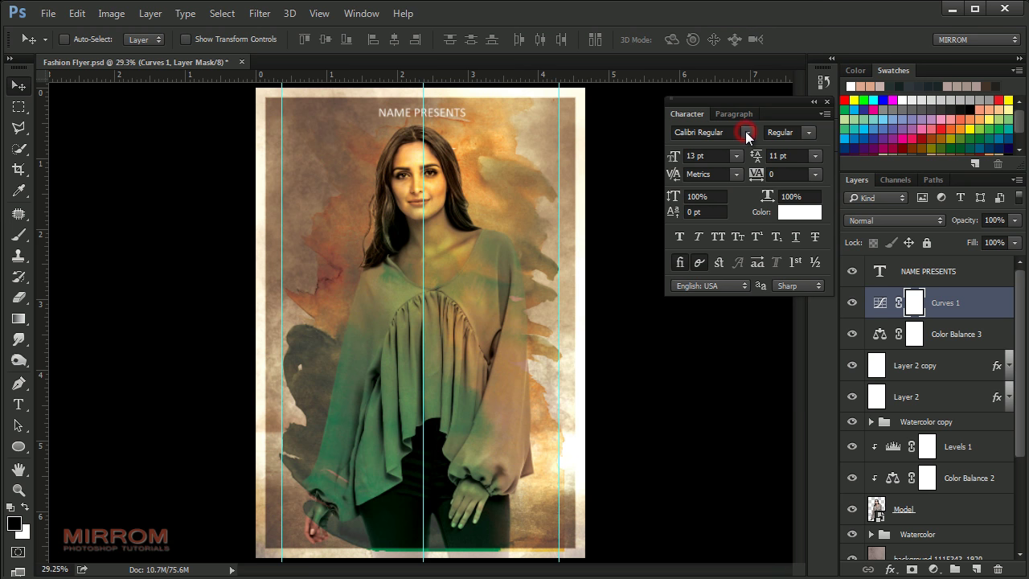
Type a two-line FASHION / SHOW title in BrushSome Regular at 60 pt
{"action": "left_click", "coordinate": [745, 133]}
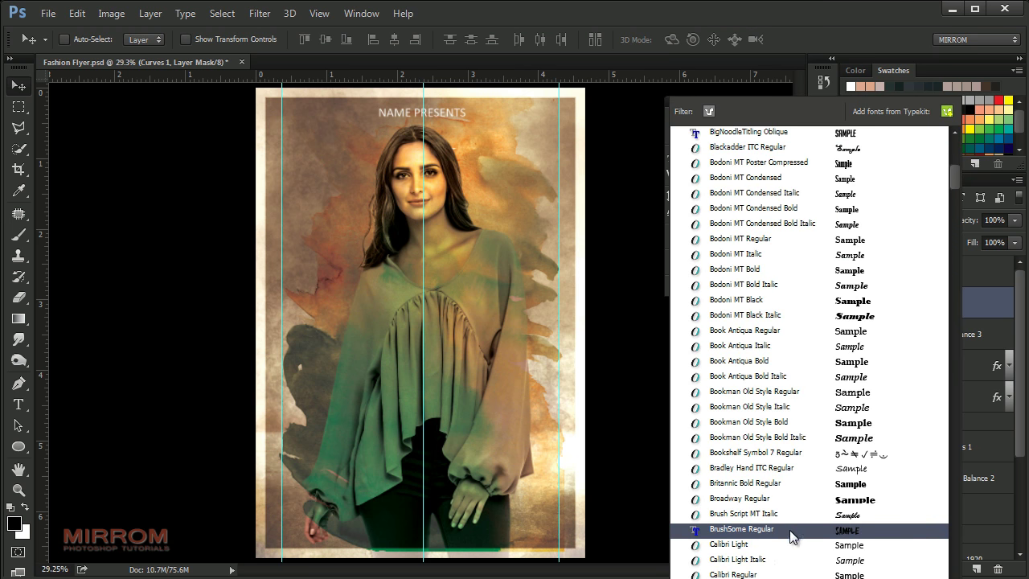
{"action": "left_click", "coordinate": [731, 529]}
{"action": "left_click", "coordinate": [736, 156]}
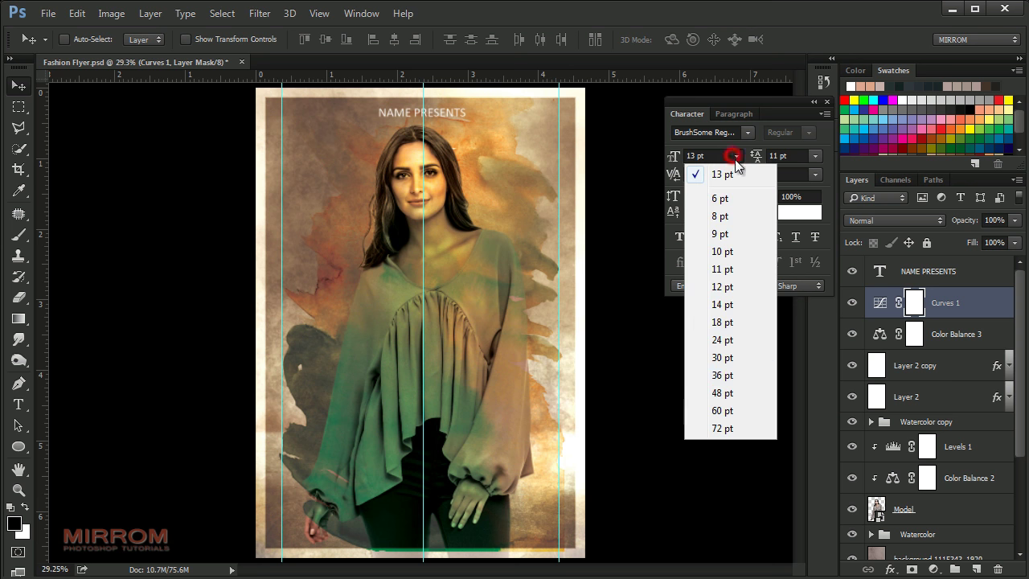
{"action": "left_click", "coordinate": [734, 408]}
{"action": "key", "text": "t"}
{"action": "left_click", "coordinate": [382, 248]}
{"action": "type", "text": "FAS"}
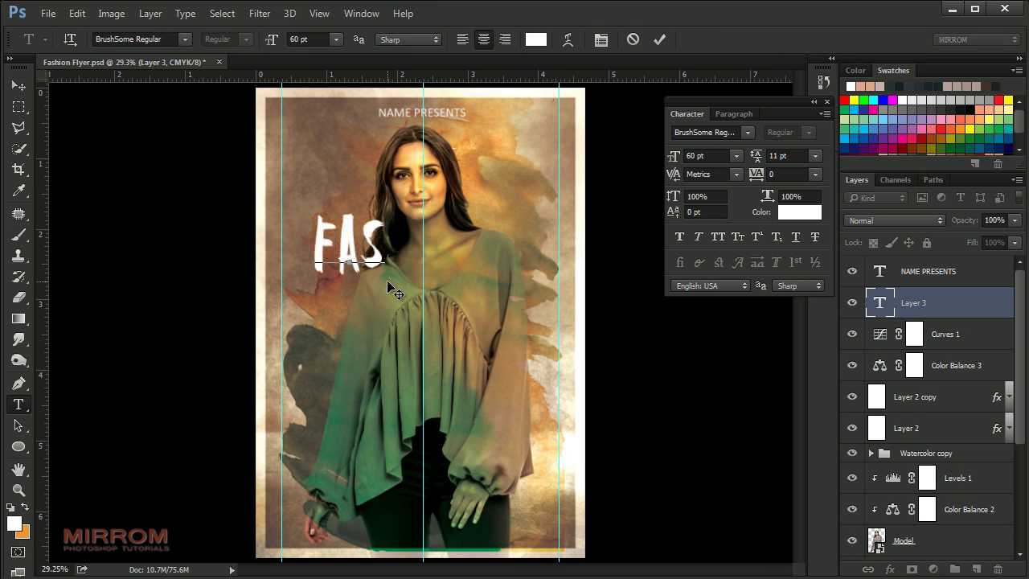
{"action": "type", "text": "HION"}
{"action": "key", "text": "Return"}
{"action": "type", "text": "SHOW"}
Enlarge the title to 76 pt with faux italic and 69 pt leading, then reposition it
{"action": "left_click_drag", "start_coordinate": [673, 158], "coordinate": [785, 164]}
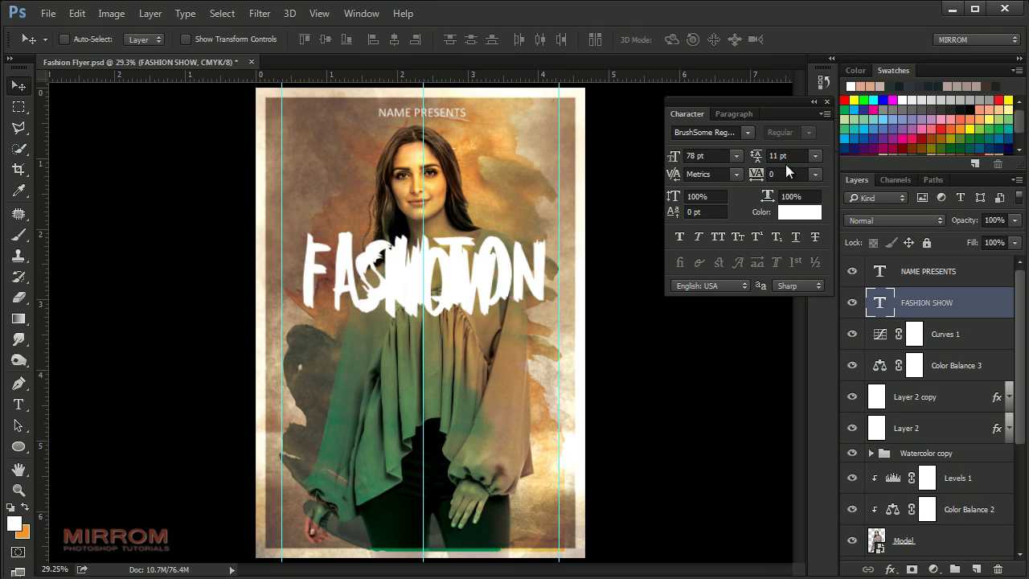
{"action": "left_click", "coordinate": [815, 155]}
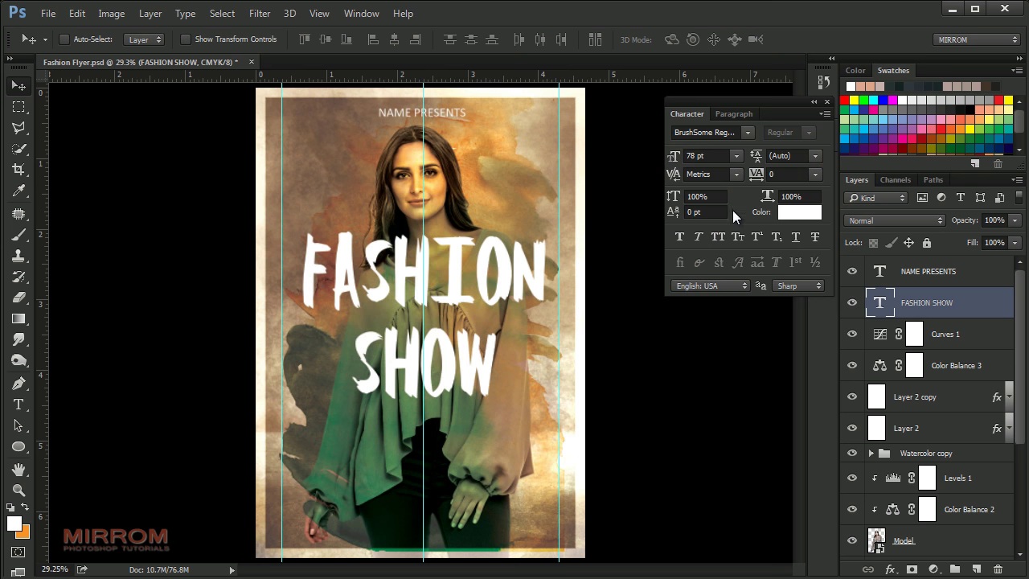
{"action": "left_click", "coordinate": [699, 235]}
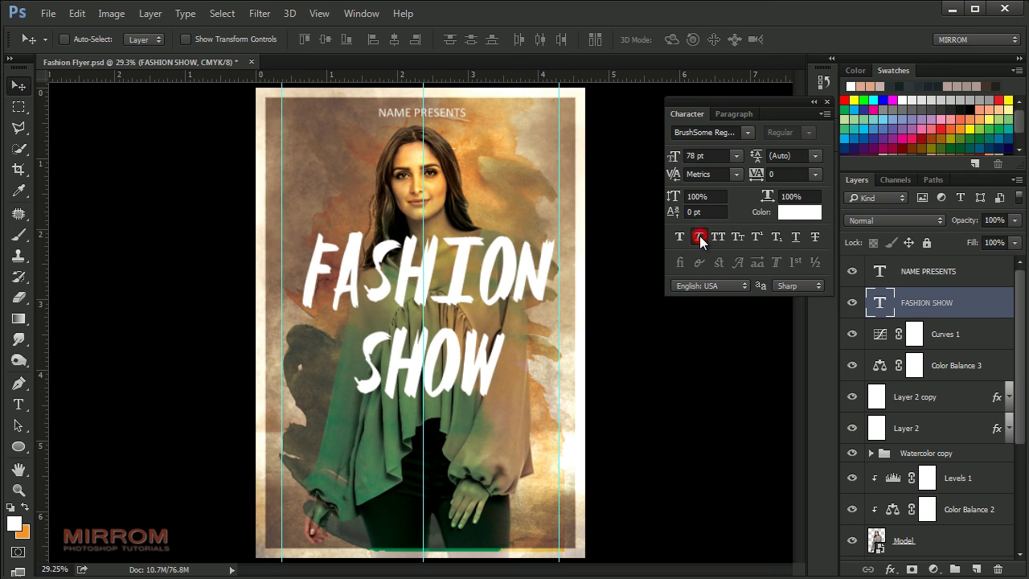
{"action": "left_click", "coordinate": [674, 159]}
{"action": "left_click", "coordinate": [815, 155]}
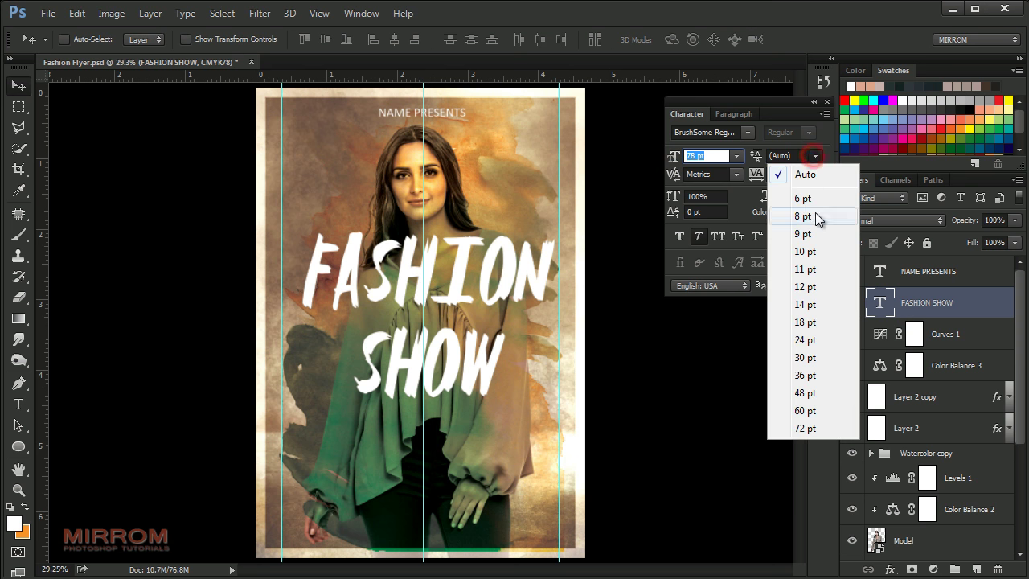
{"action": "left_click", "coordinate": [805, 428]}
{"action": "left_click_drag", "start_coordinate": [765, 159], "coordinate": [760, 160]}
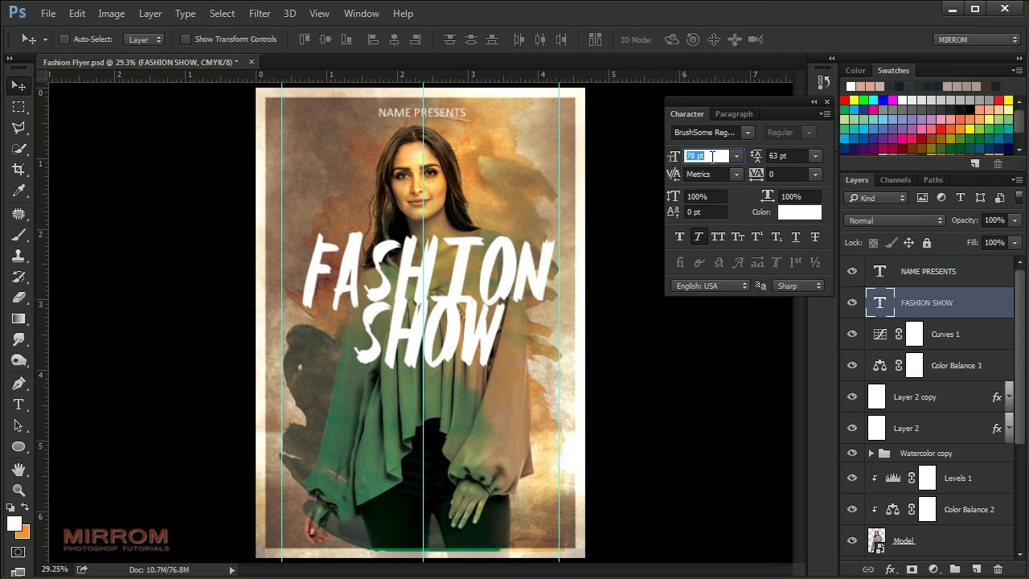
{"action": "left_click", "coordinate": [710, 157]}
{"action": "key", "text": "Tab"}
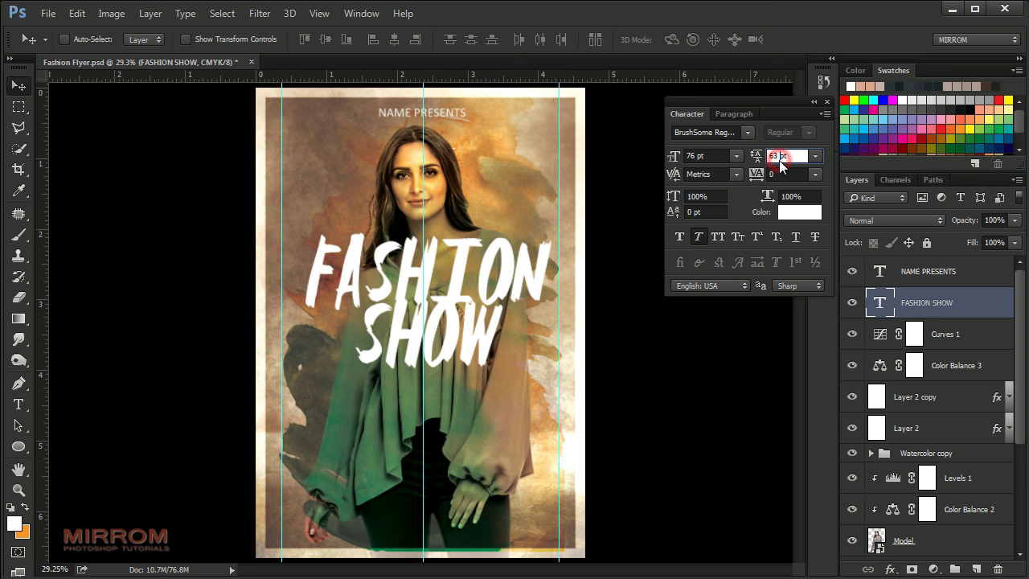
{"action": "type", "text": "67"}
{"action": "key", "text": "Return"}
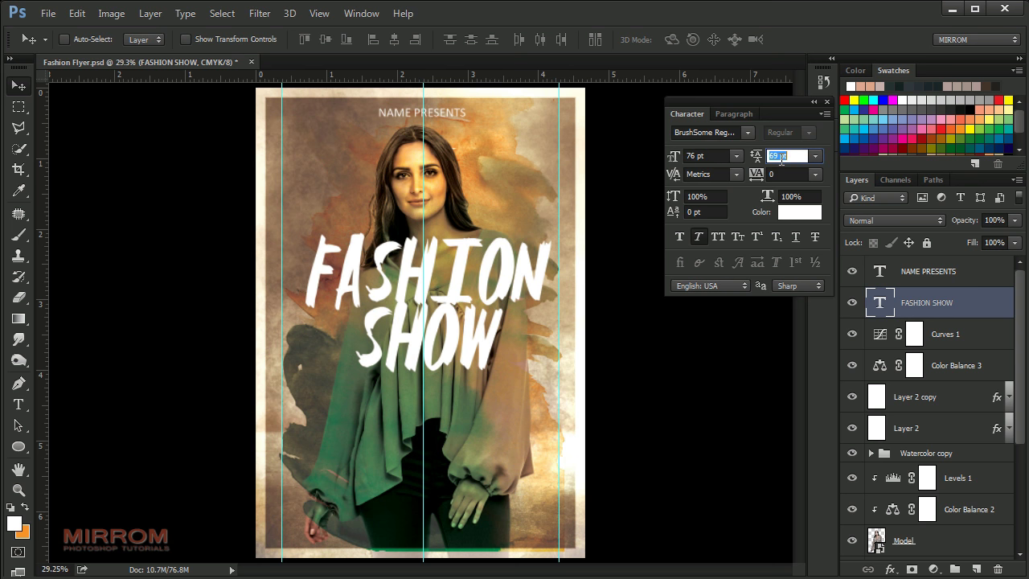
{"action": "left_click", "coordinate": [781, 159]}
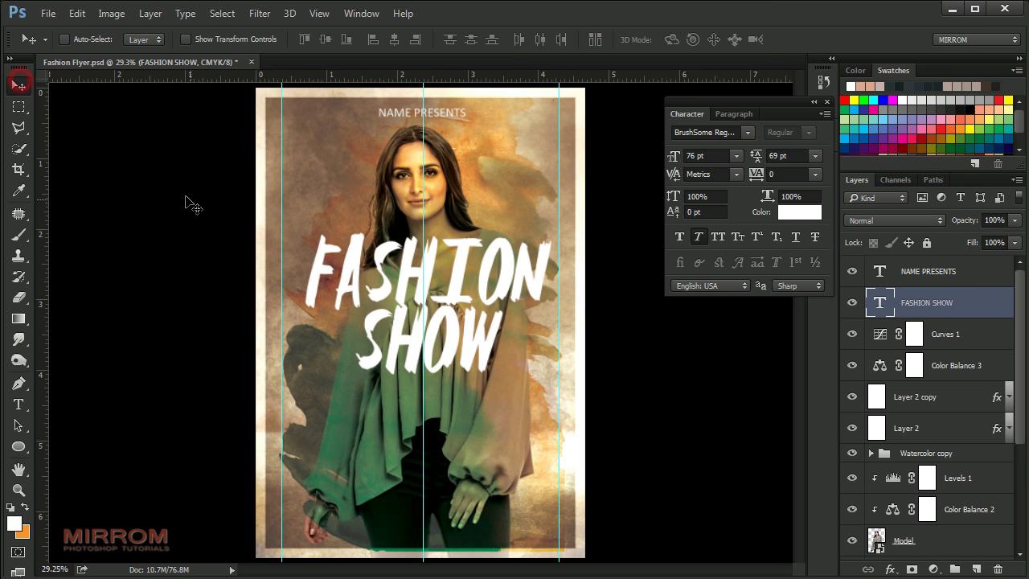
{"action": "left_click_drag", "start_coordinate": [464, 288], "coordinate": [470, 326]}
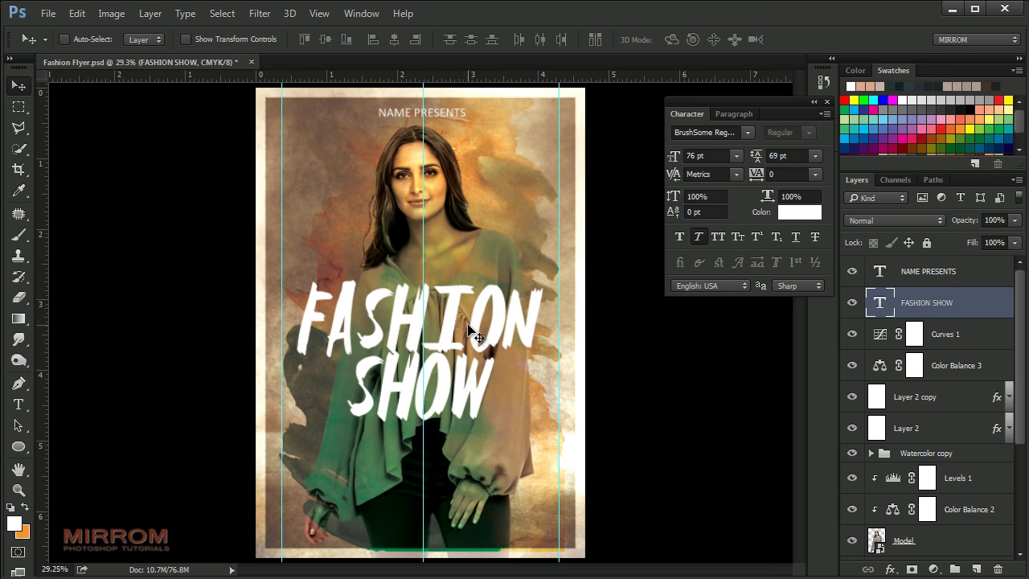
Set the FASHION SHOW title's vertical scale to 84% and its leading to 60 pt
{"action": "left_click_drag", "start_coordinate": [678, 201], "coordinate": [672, 202]}
{"action": "left_click", "coordinate": [674, 203]}
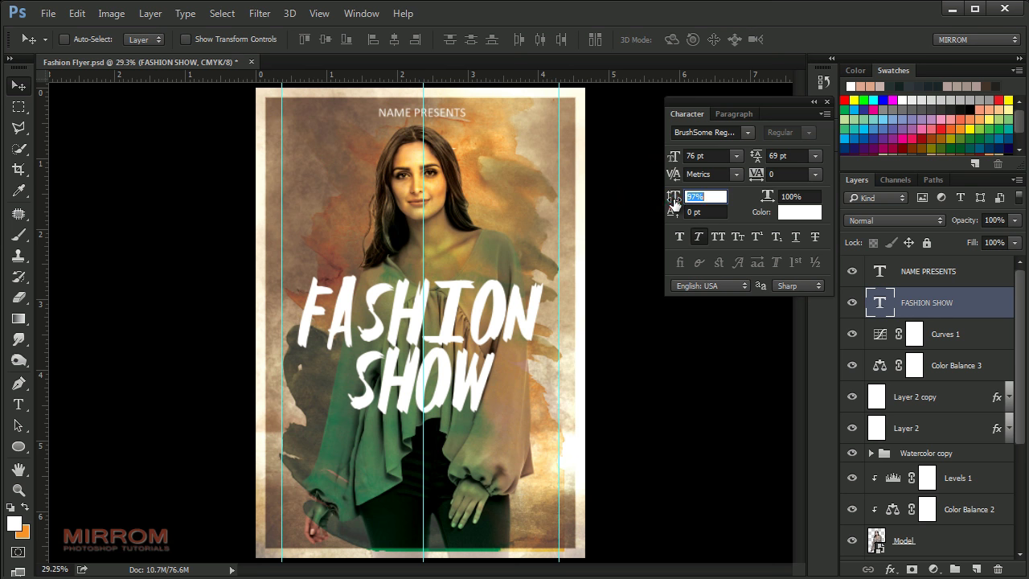
{"action": "left_click_drag", "start_coordinate": [676, 201], "coordinate": [668, 201]}
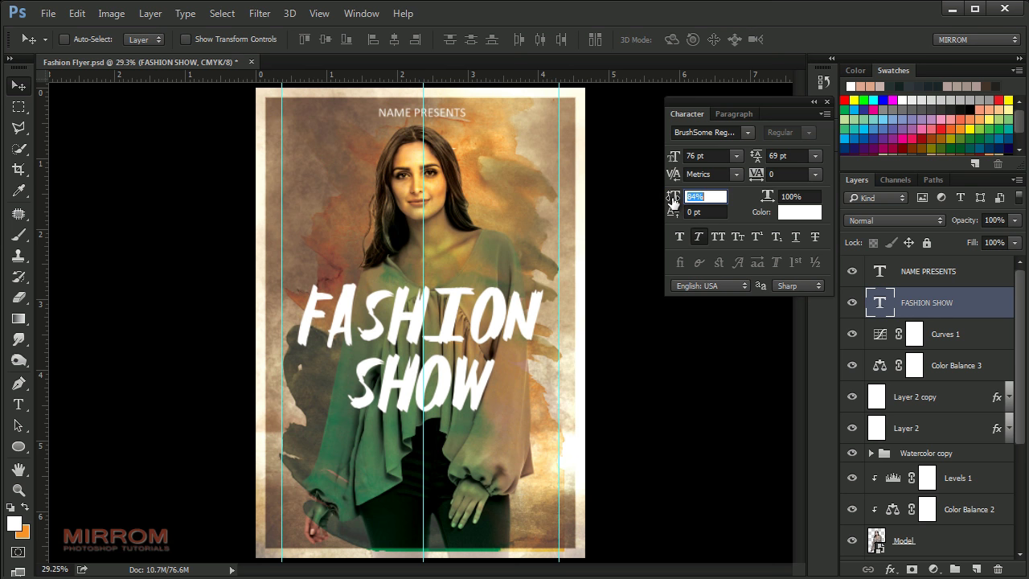
{"action": "left_click_drag", "start_coordinate": [752, 158], "coordinate": [752, 161]}
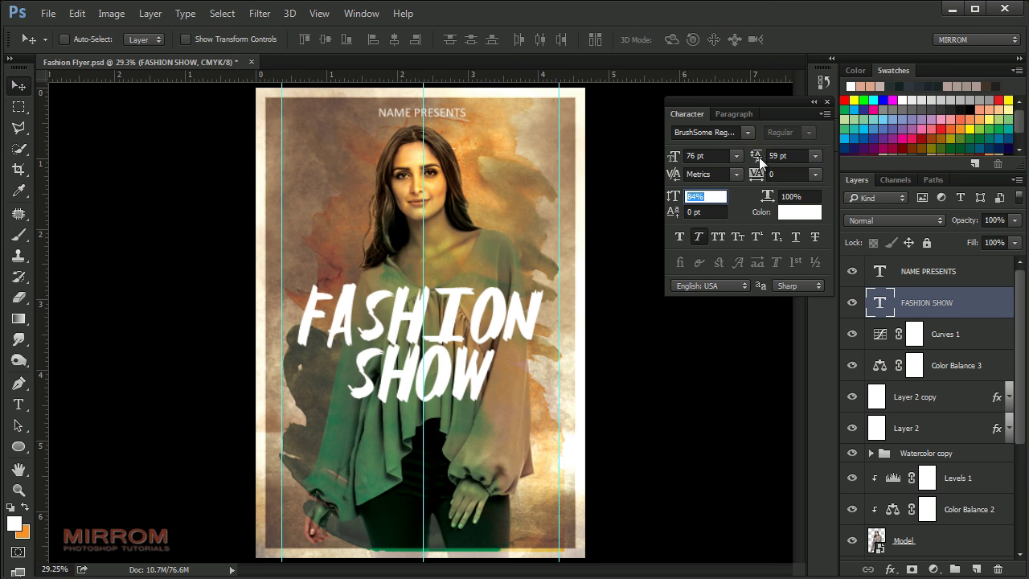
{"action": "left_click", "coordinate": [788, 156]}
{"action": "type", "text": "60"}
{"action": "key", "text": "Return"}
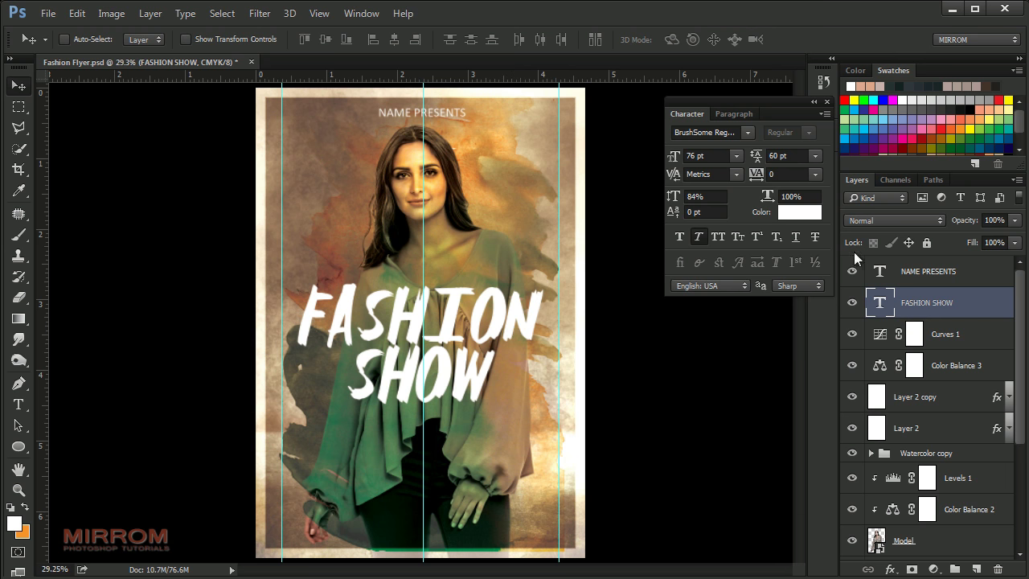
{"action": "left_click", "coordinate": [904, 277]}
{"action": "left_click", "coordinate": [942, 334]}
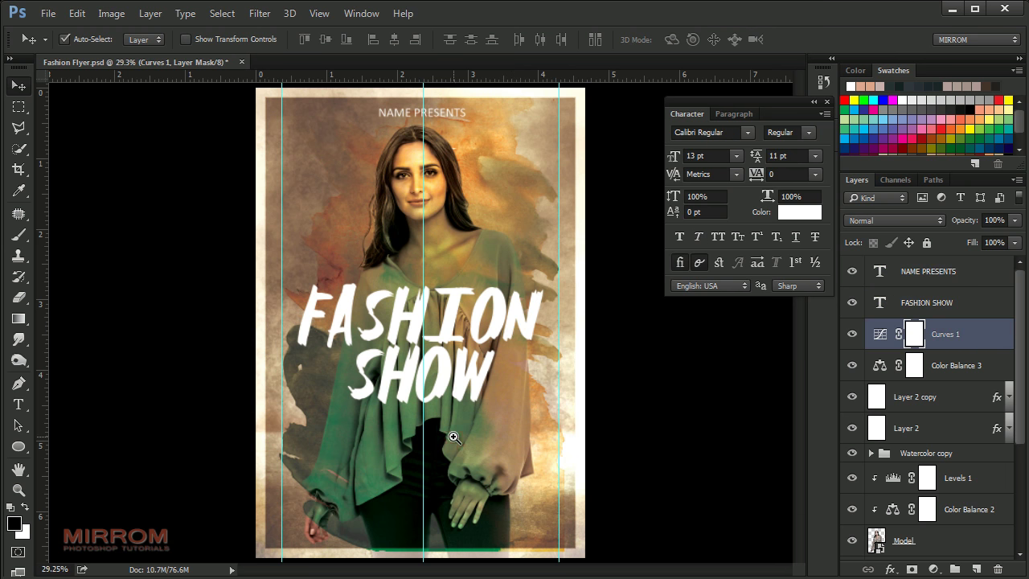
{"action": "left_click", "coordinate": [454, 437], "text": "ctrl"}
Type the date 'DECEMBER, 22, 2016' below the FASHION SHOW title
{"action": "left_click", "coordinate": [438, 345], "text": "ctrl"}
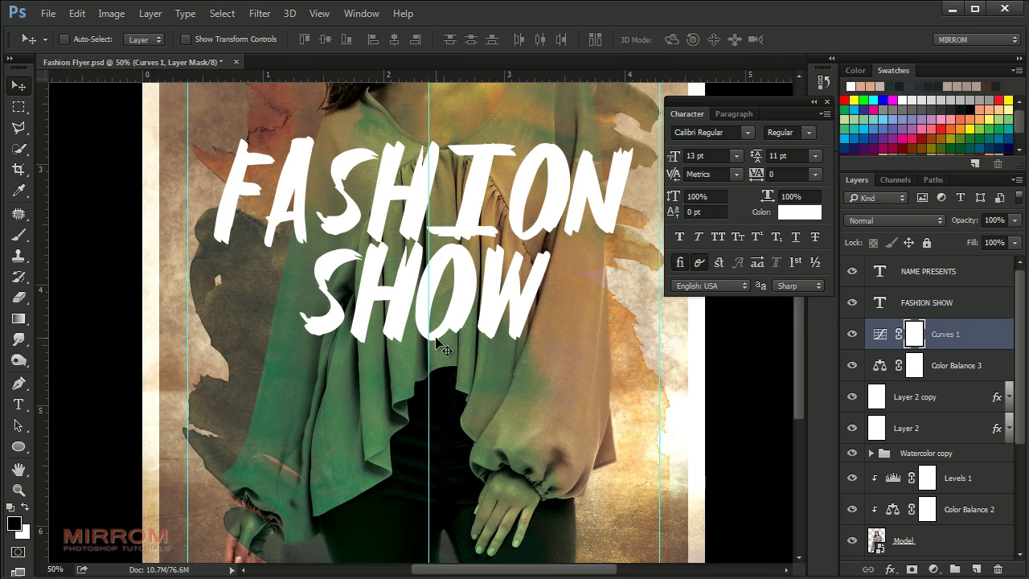
{"action": "scroll", "coordinate": [438, 346], "scroll_direction": "down", "scroll_amount": 1}
{"action": "key", "text": "t"}
{"action": "left_click", "coordinate": [331, 419]}
{"action": "type", "text": "DECEMBER"}
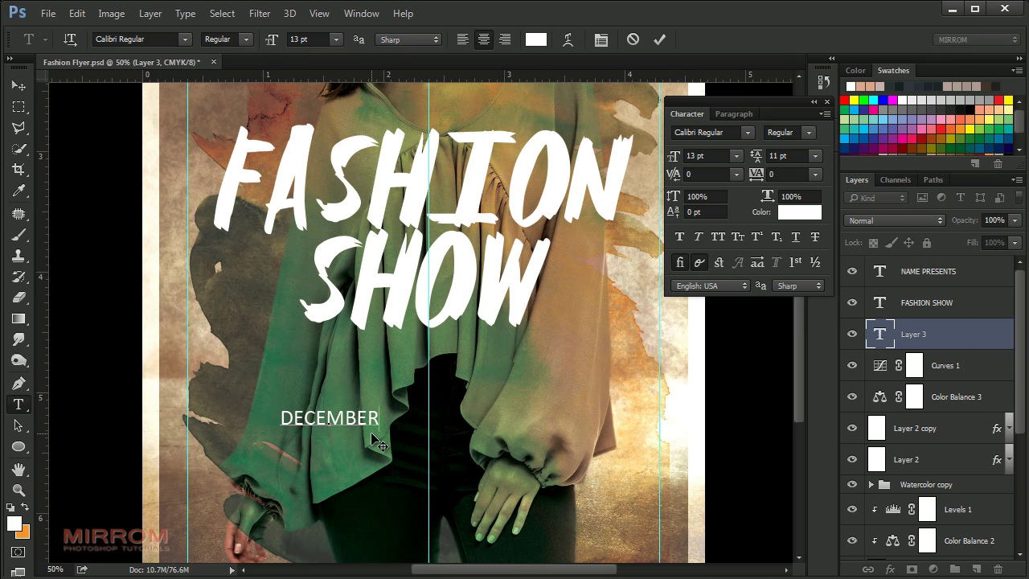
{"action": "type", "text": ", 22, 2016"}
{"action": "left_click", "coordinate": [659, 38]}
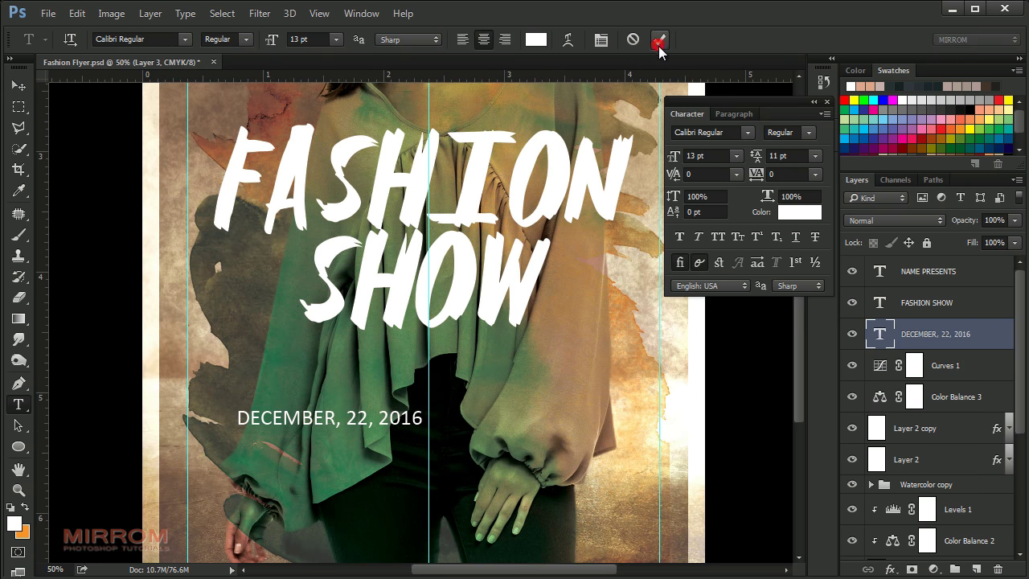
Make the date Calibri Bold 18 pt and centre it beneath the title
{"action": "left_click", "coordinate": [747, 132]}
{"action": "left_click", "coordinate": [723, 558]}
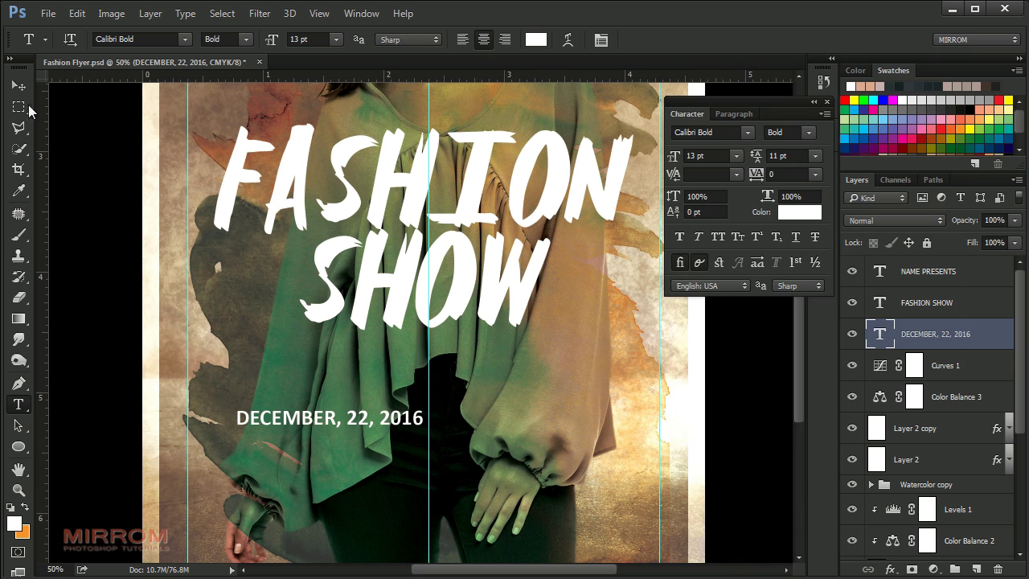
{"action": "left_click", "coordinate": [18, 85]}
{"action": "left_click_drag", "start_coordinate": [321, 414], "coordinate": [389, 415]}
{"action": "left_click", "coordinate": [717, 156]}
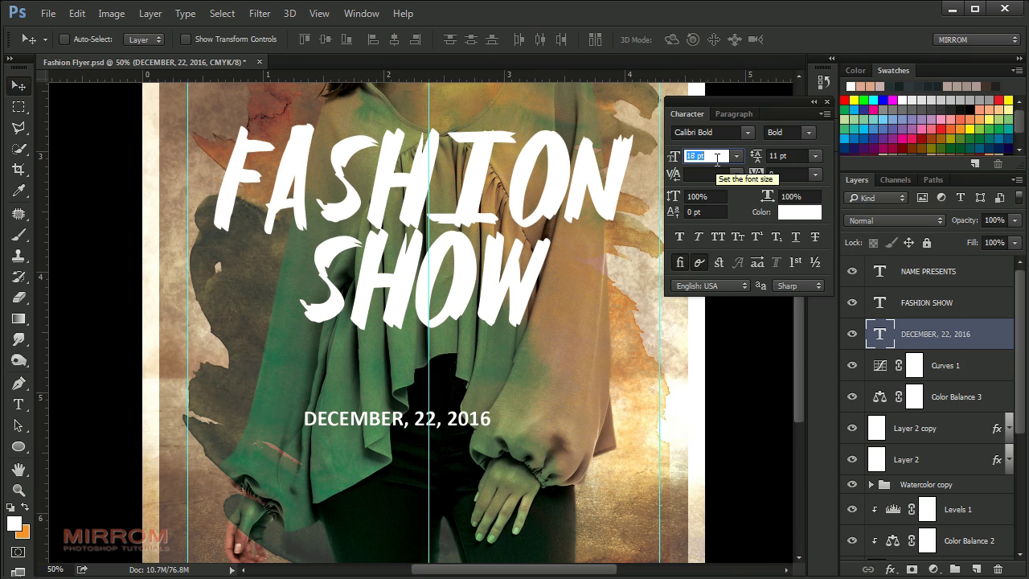
{"action": "key", "text": "Return"}
{"action": "left_click_drag", "start_coordinate": [526, 437], "coordinate": [505, 339]}
{"action": "scroll", "coordinate": [506, 370], "scroll_direction": "down", "scroll_amount": 2}
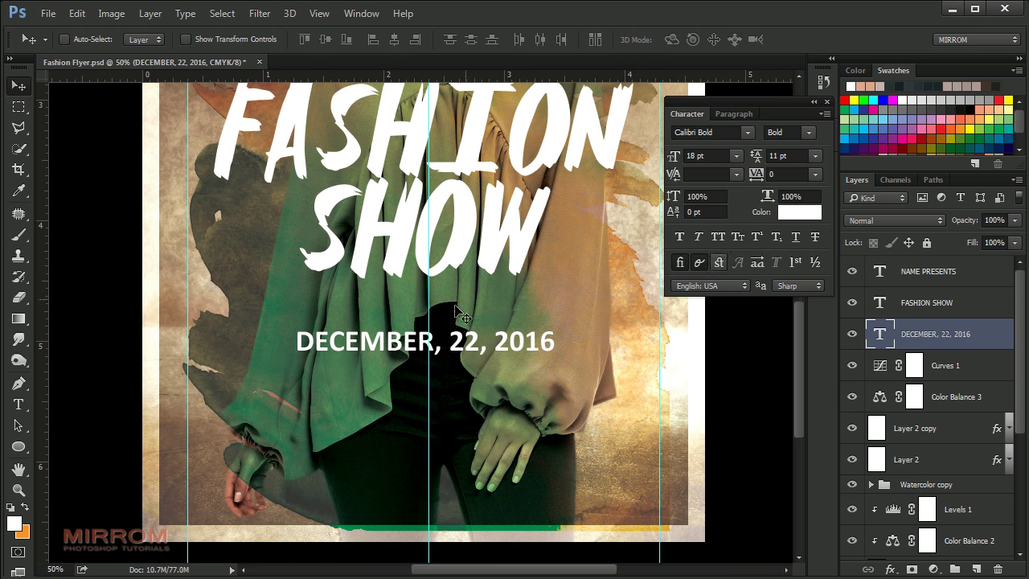
With Curves 1 selected, set the Calibri font style back to Regular
{"action": "left_click", "coordinate": [944, 366]}
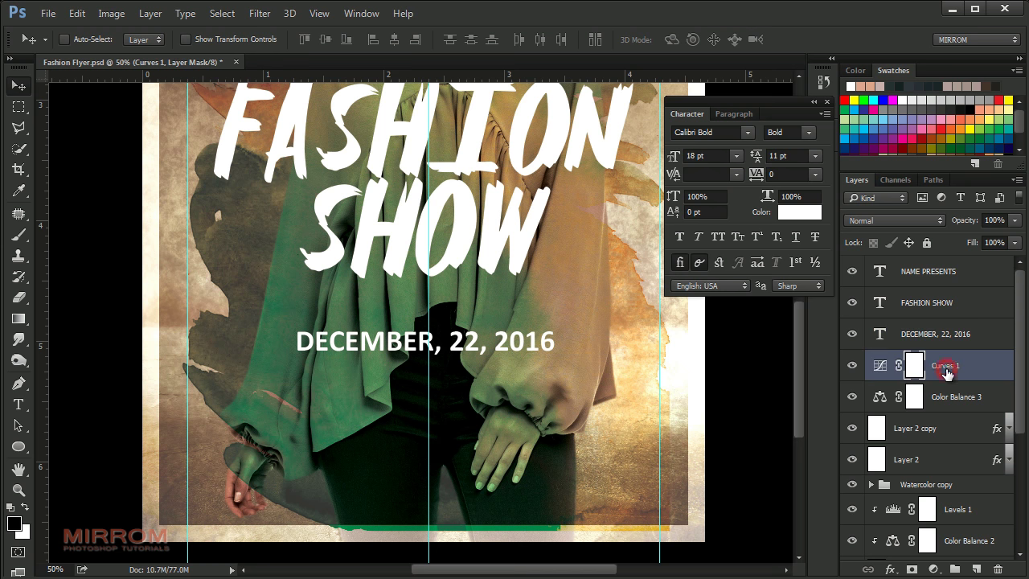
{"action": "left_click", "coordinate": [701, 133]}
{"action": "key", "text": "Up"}
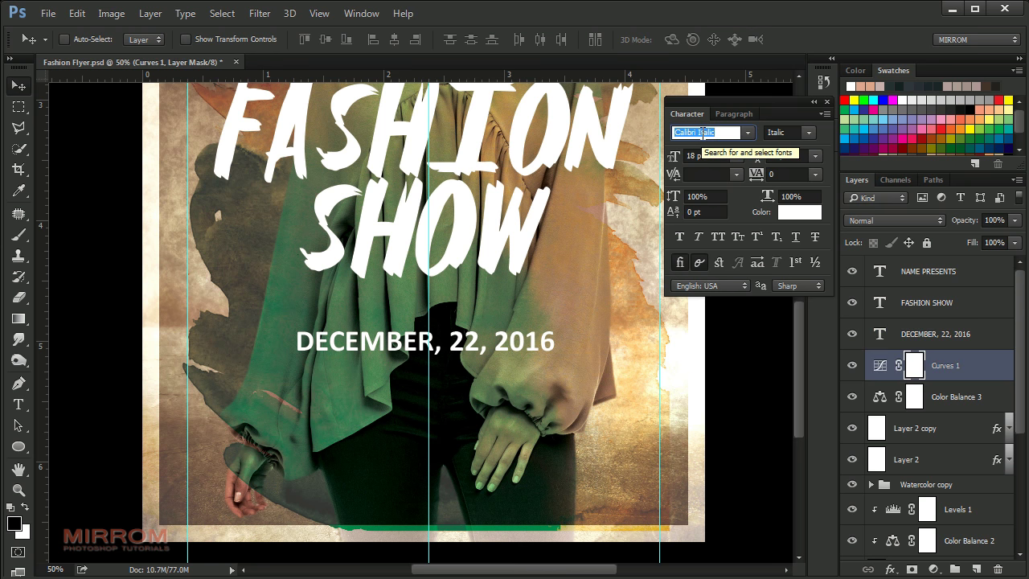
{"action": "key", "text": "Up"}
{"action": "left_click", "coordinate": [705, 156]}
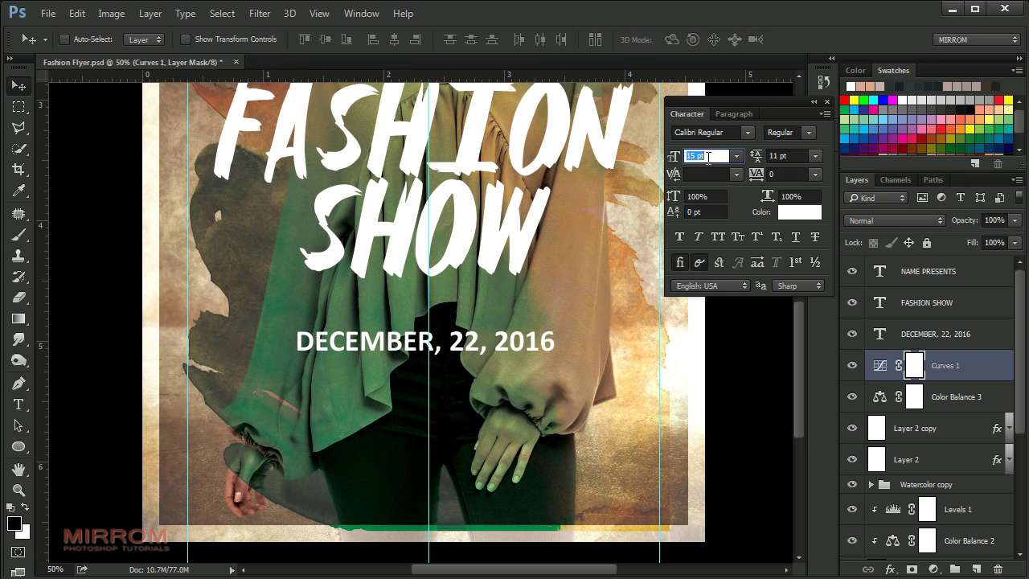
Add '$9 TICKET ENTRY // 10PM GATE OPEN' at 12 pt, moved just under the date
{"action": "key", "text": "t"}
{"action": "left_click", "coordinate": [363, 442]}
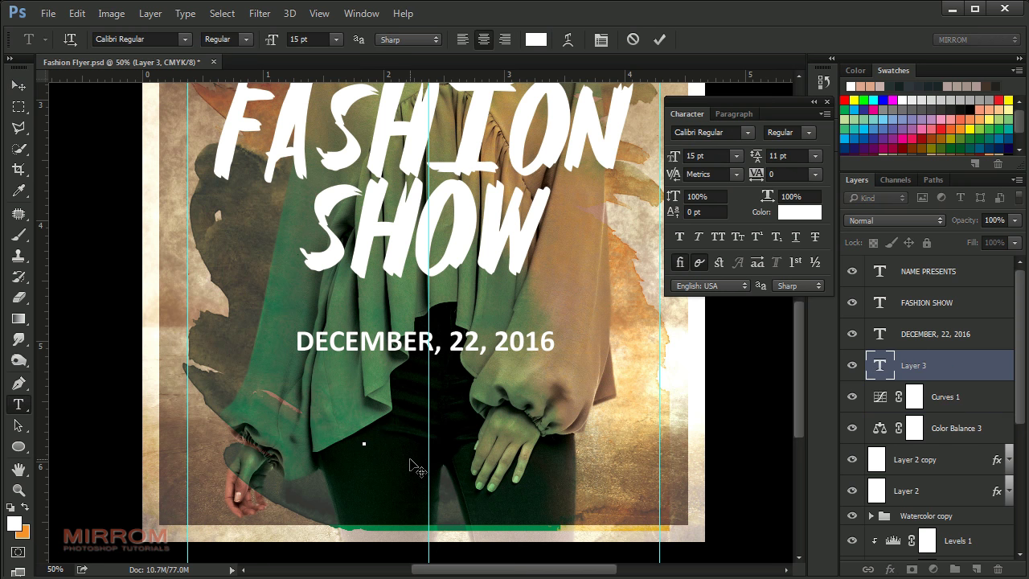
{"action": "type", "text": "$9 TICKET ENTRY // 10PM GATE"}
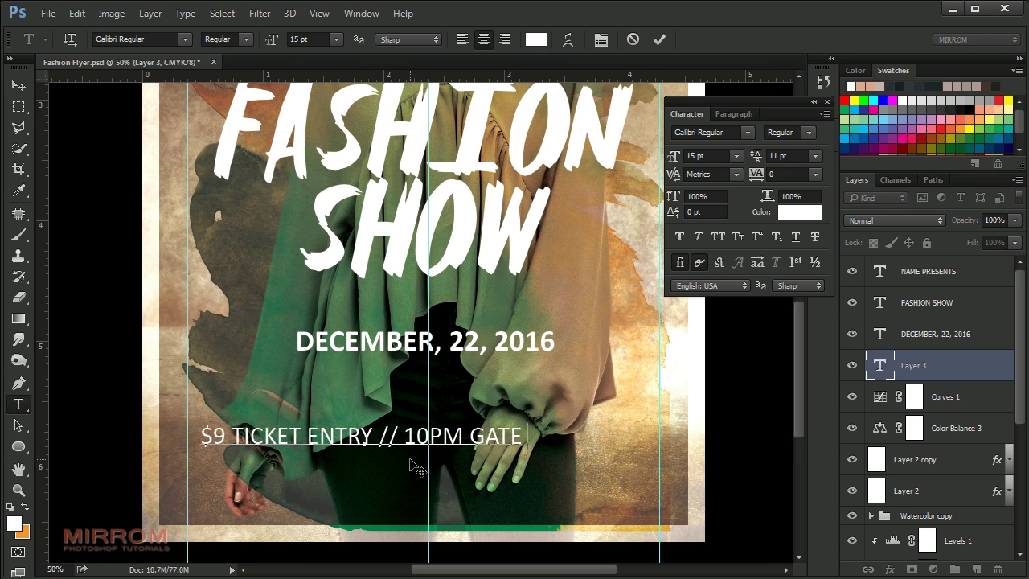
{"action": "type", "text": " OPEN"}
{"action": "left_click", "coordinate": [660, 39]}
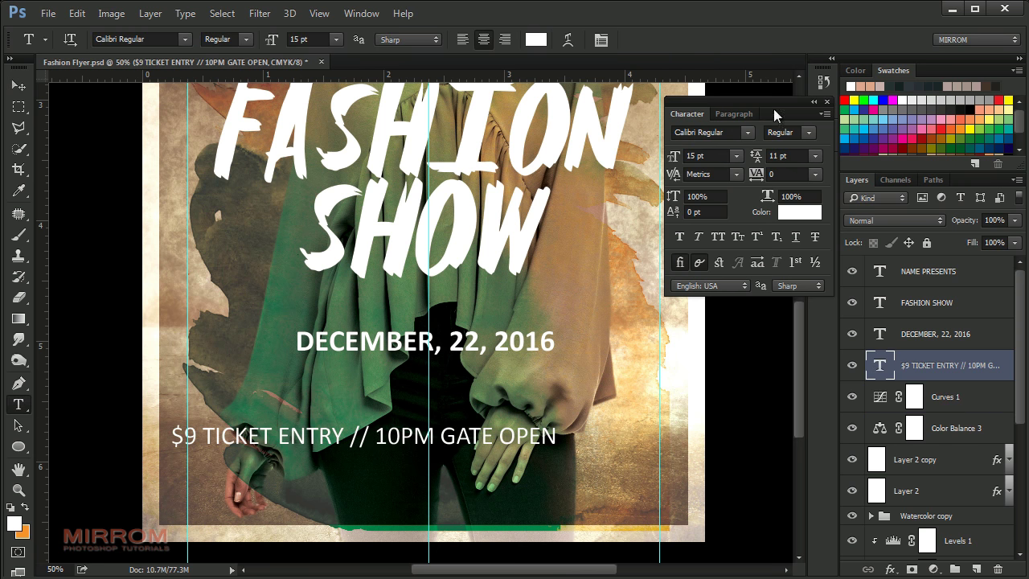
{"action": "type", "text": "12"}
{"action": "key", "text": "Return"}
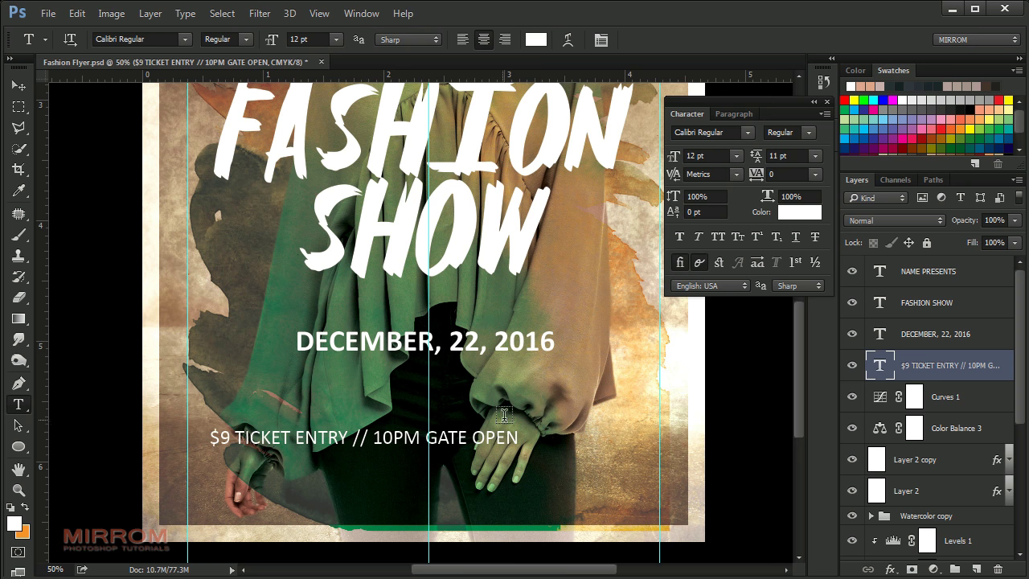
{"action": "key", "text": "v"}
{"action": "left_click_drag", "start_coordinate": [492, 450], "coordinate": [555, 378]}
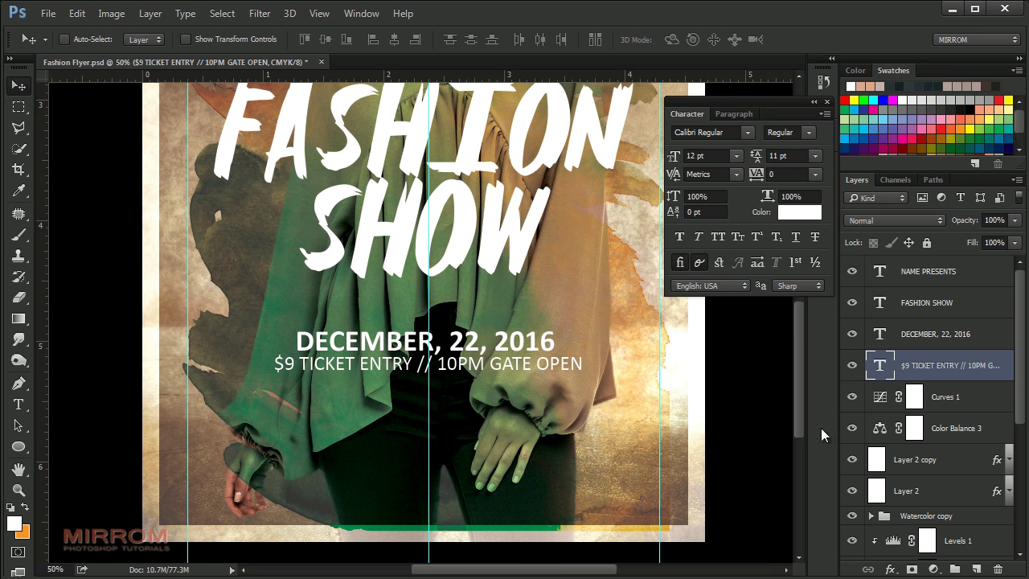
{"action": "left_click", "coordinate": [935, 400]}
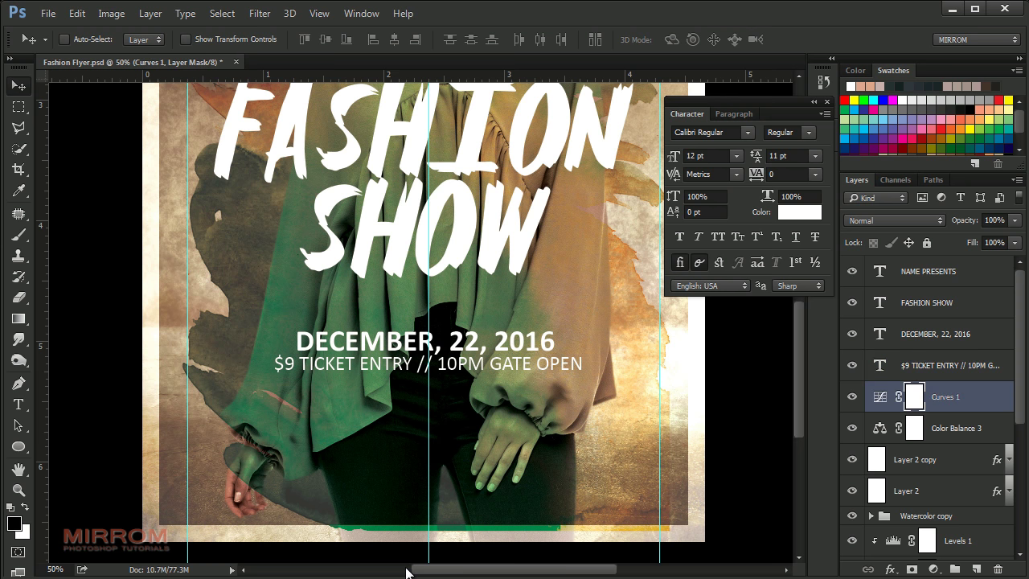
Add 'MORE INFORMATION' in Calibri Bold, centred near the flyer bottom
{"action": "key", "text": "t"}
{"action": "left_click", "coordinate": [372, 482]}
{"action": "type", "text": "MORE INFORMATI"}
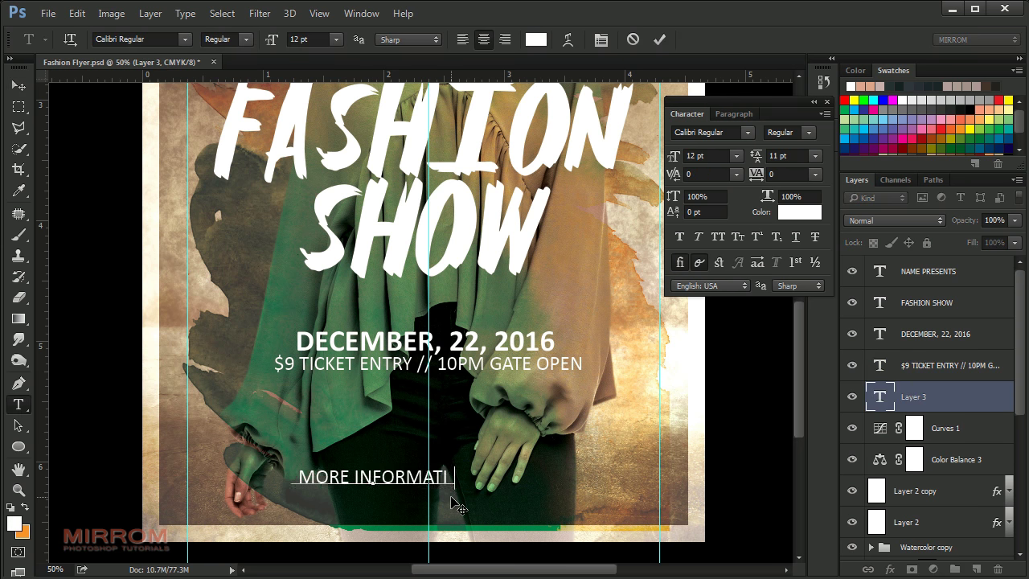
{"action": "type", "text": "ON"}
{"action": "key", "text": "ctrl+Return"}
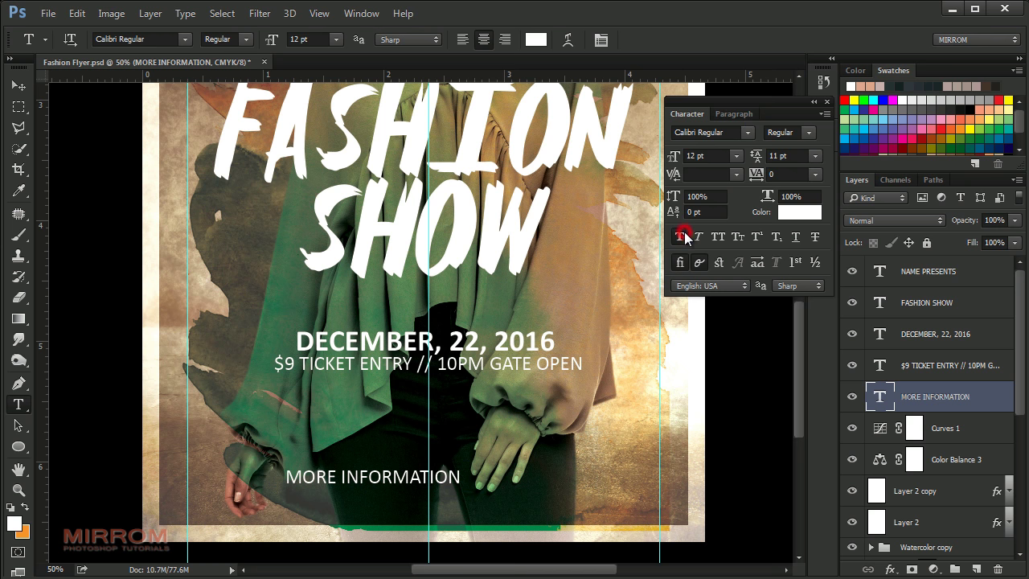
{"action": "left_click", "coordinate": [682, 236]}
{"action": "key", "text": "v"}
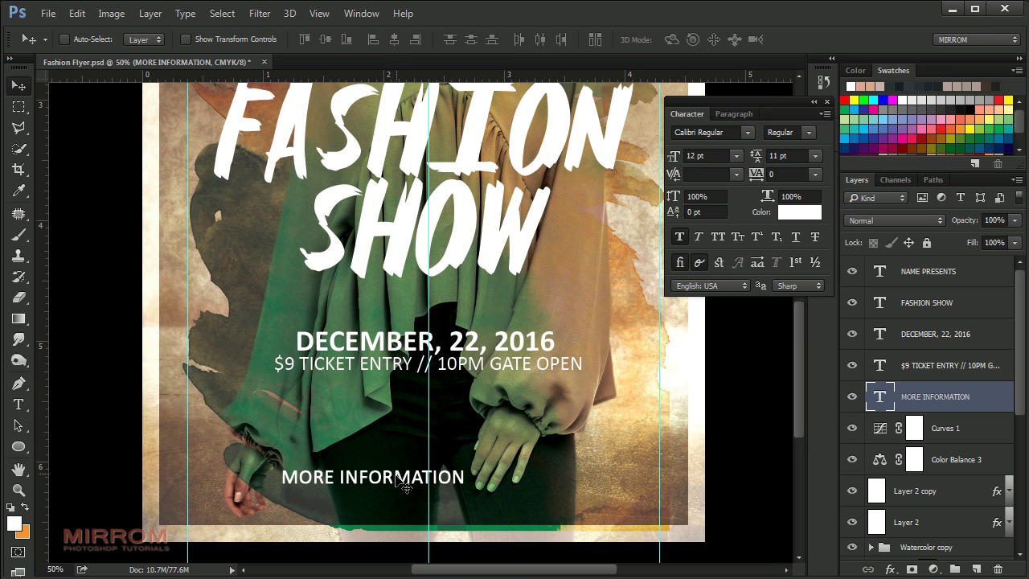
{"action": "left_click_drag", "start_coordinate": [388, 482], "coordinate": [439, 461]}
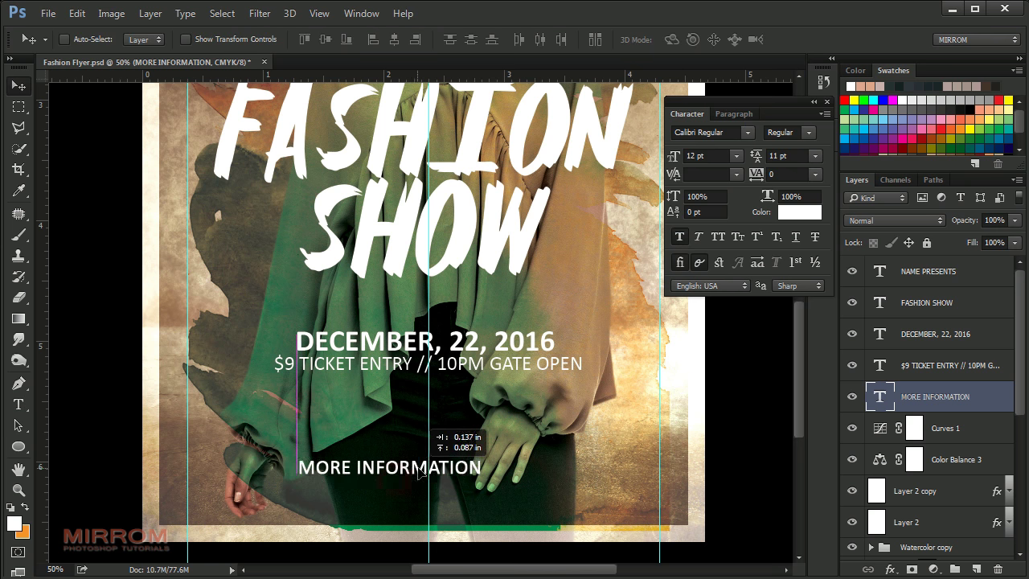
{"action": "left_click", "coordinate": [680, 235]}
{"action": "left_click", "coordinate": [725, 131]}
{"action": "key", "text": "Down"}
{"action": "key", "text": "Down"}
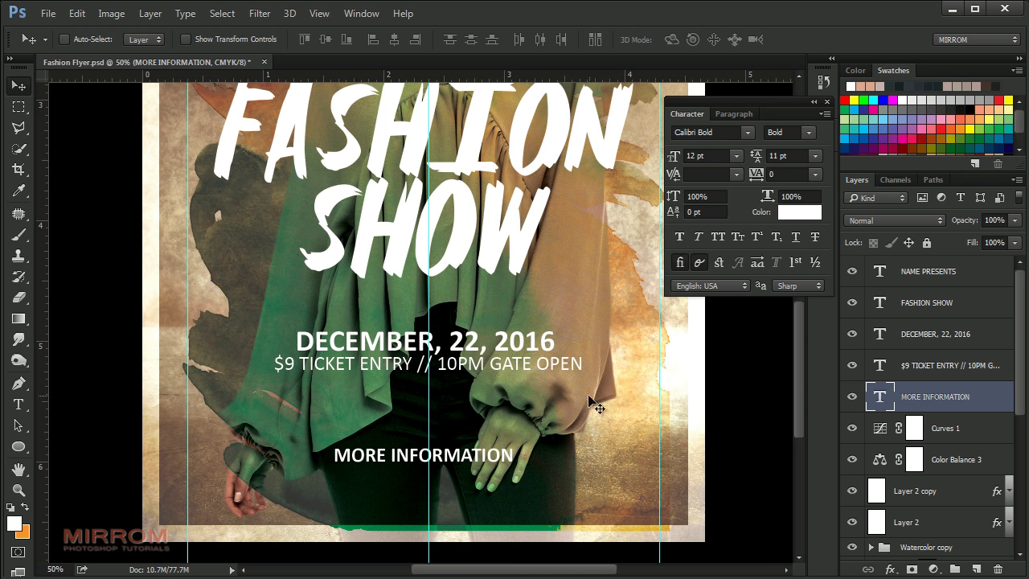
{"action": "left_click_drag", "start_coordinate": [489, 456], "coordinate": [491, 443]}
{"action": "left_click", "coordinate": [915, 434]}
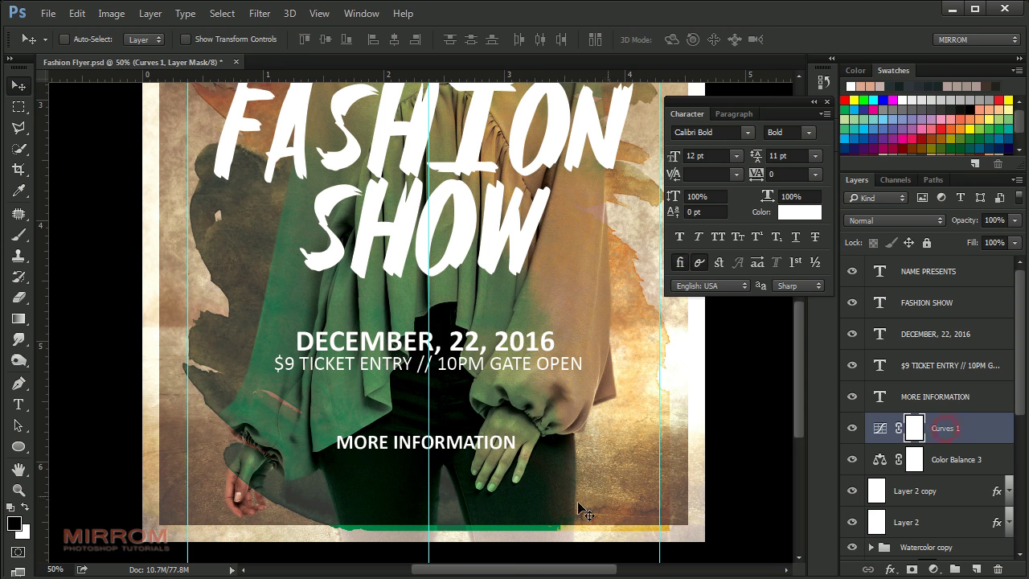
{"action": "key", "text": "t"}
{"action": "left_click", "coordinate": [386, 498]}
{"action": "type", "text": "WWW.WEBSITENAME.COM"}
{"action": "left_click", "coordinate": [659, 39]}
{"action": "left_click", "coordinate": [708, 132]}
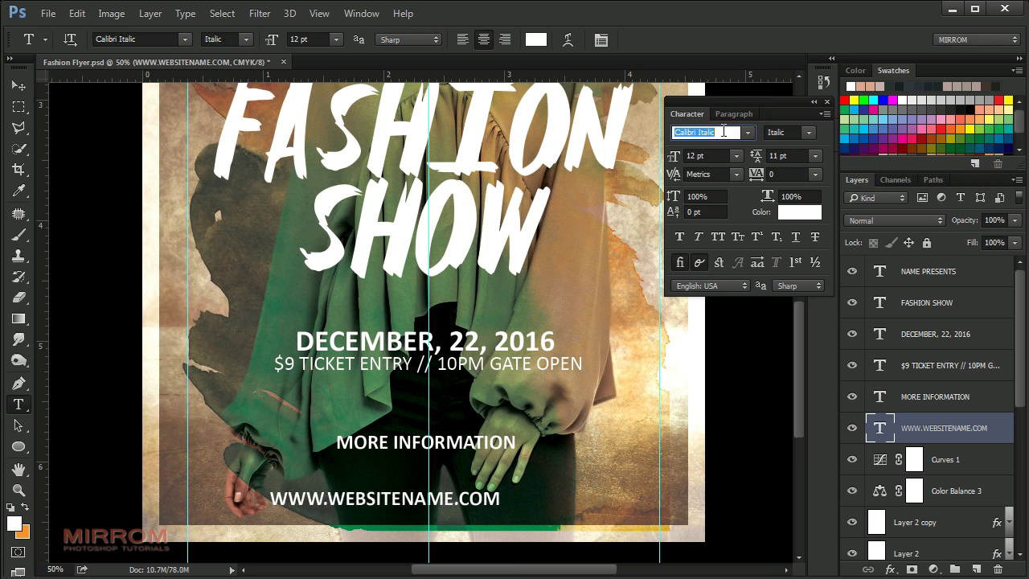
{"action": "key", "text": "Up"}
{"action": "key", "text": "Up"}
{"action": "left_click", "coordinate": [722, 155]}
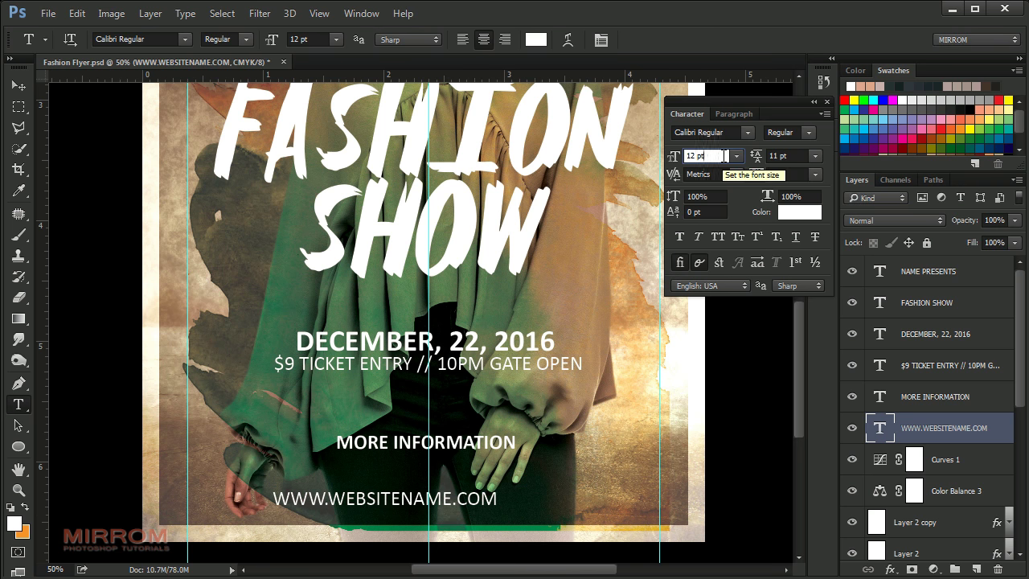
{"action": "left_click", "coordinate": [784, 174]}
{"action": "type", "text": "340"}
{"action": "key", "text": "Return"}
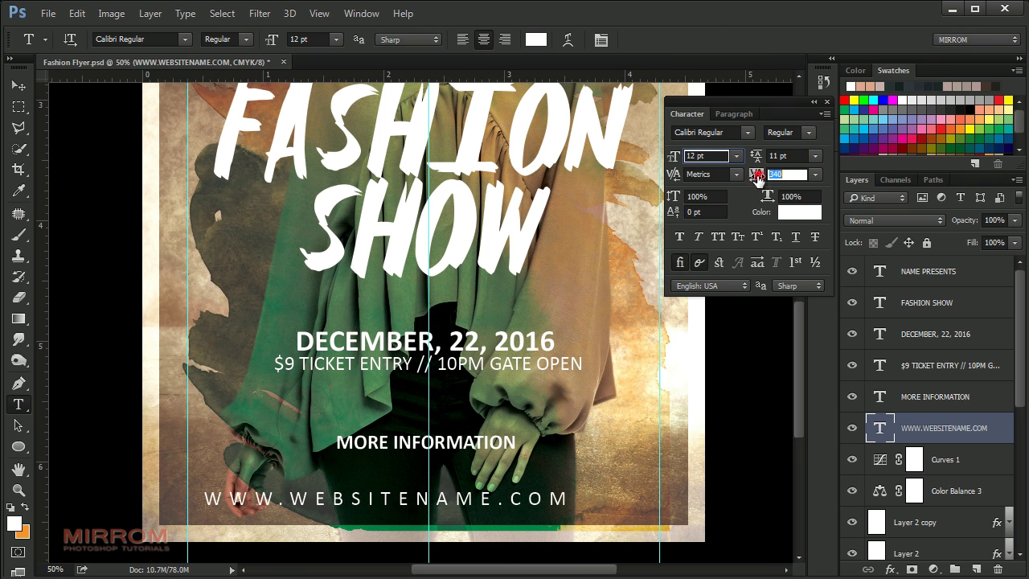
{"action": "left_click_drag", "start_coordinate": [754, 177], "coordinate": [749, 176]}
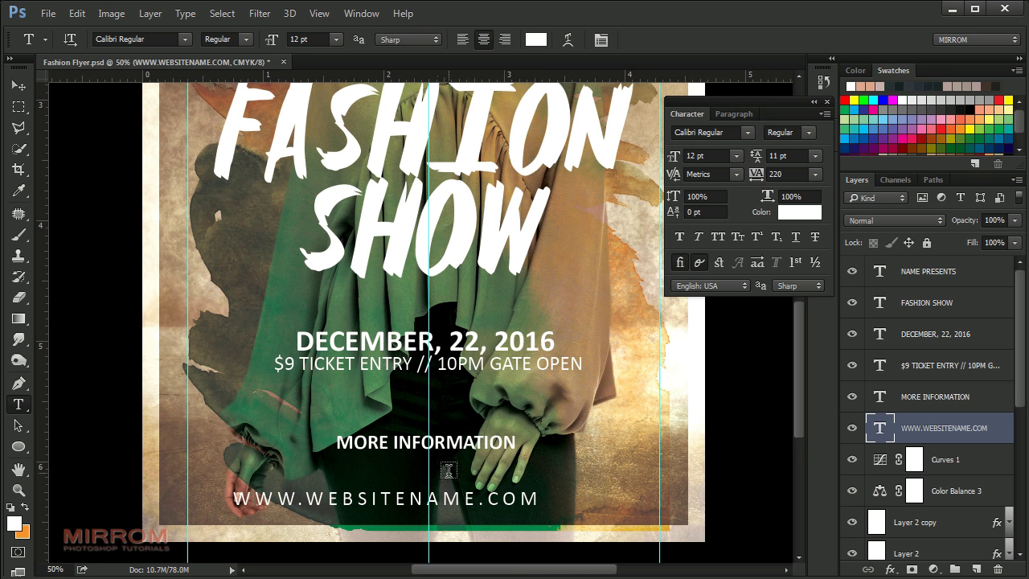
Place the website line under MORE INFORMATION and shift both lines down
{"action": "key", "text": "v"}
{"action": "left_click_drag", "start_coordinate": [454, 478], "coordinate": [492, 443]}
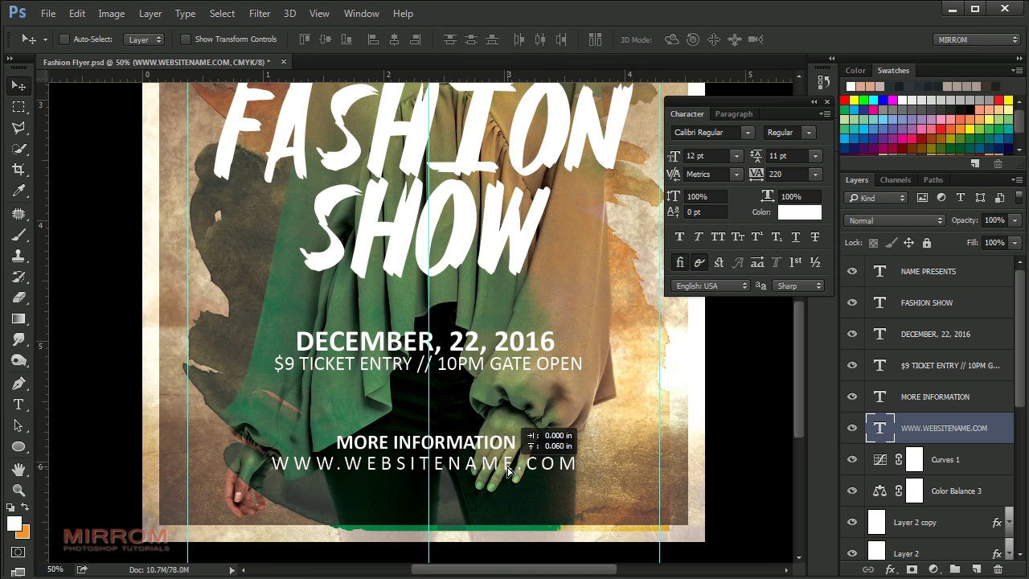
{"action": "left_click", "coordinate": [924, 399], "text": "shift"}
{"action": "key", "text": "shift+Down"}
{"action": "key", "text": "shift+Down"}
{"action": "key", "text": "shift+Down"}
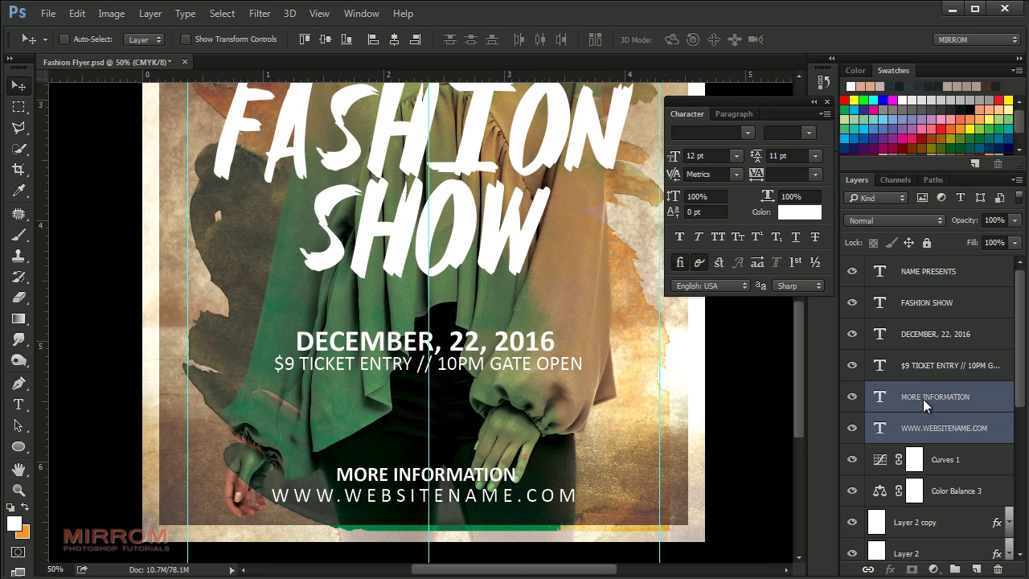
{"action": "left_click", "coordinate": [828, 107]}
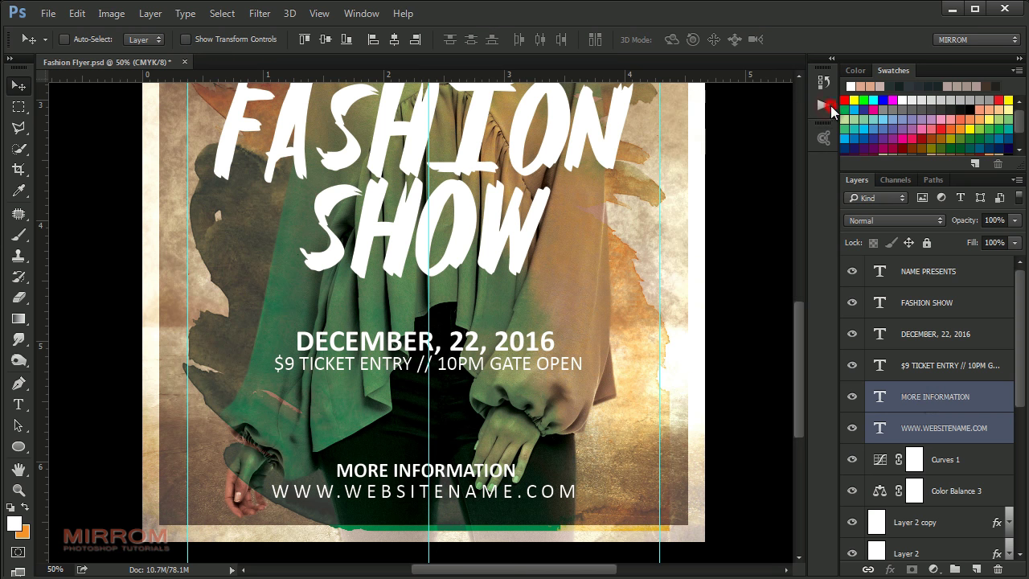
Paste the Lorem ipsum paragraph under the ticket line and fit the flyer in view
{"action": "left_click", "coordinate": [940, 459]}
{"action": "key", "text": "ctrl+v"}
{"action": "left_click_drag", "start_coordinate": [576, 426], "coordinate": [573, 408]}
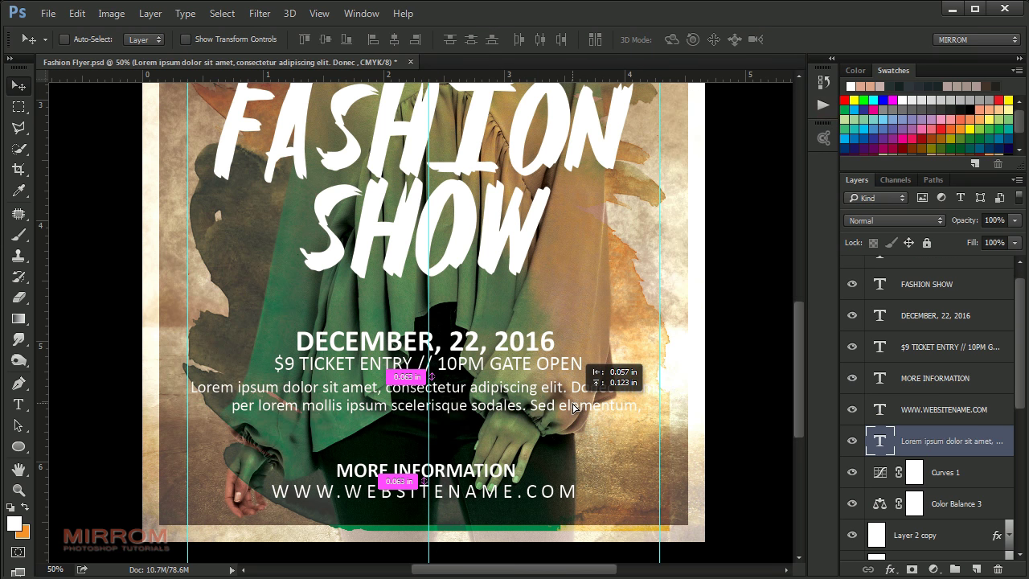
{"action": "key", "text": "ctrl+0"}
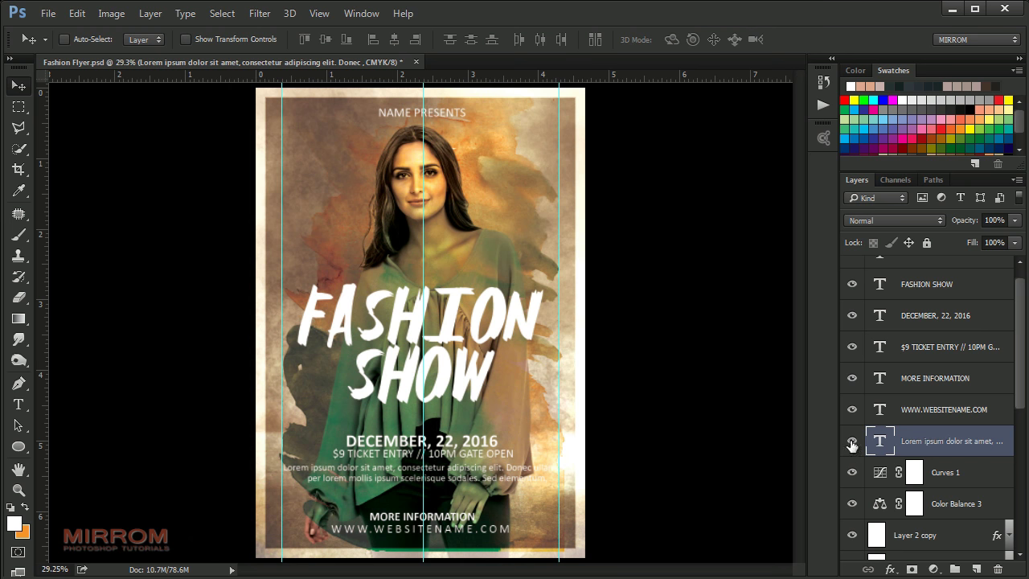
Horizontally centre all text layers from NAME PRESENTS to Lorem ipsum
{"action": "scroll", "coordinate": [949, 385], "scroll_direction": "up", "scroll_amount": 1}
{"action": "left_click", "coordinate": [918, 279], "text": "shift"}
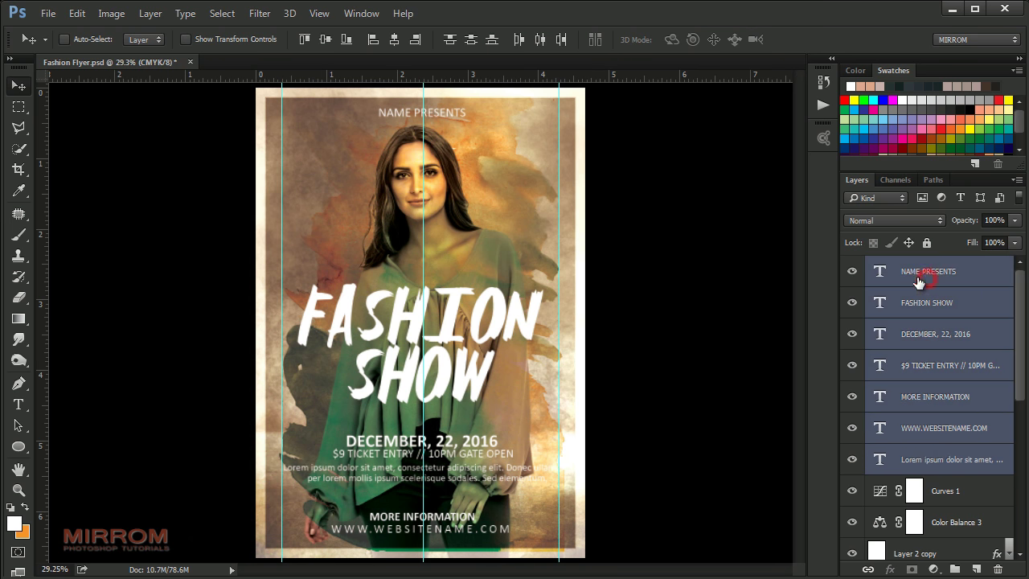
{"action": "left_click", "coordinate": [394, 39]}
{"action": "mouse_move", "coordinate": [476, 320]}
{"action": "left_mouse_down"}
{"action": "mouse_move", "coordinate": [481, 310]}
{"action": "mouse_move", "coordinate": [483, 319]}
{"action": "left_mouse_up"}
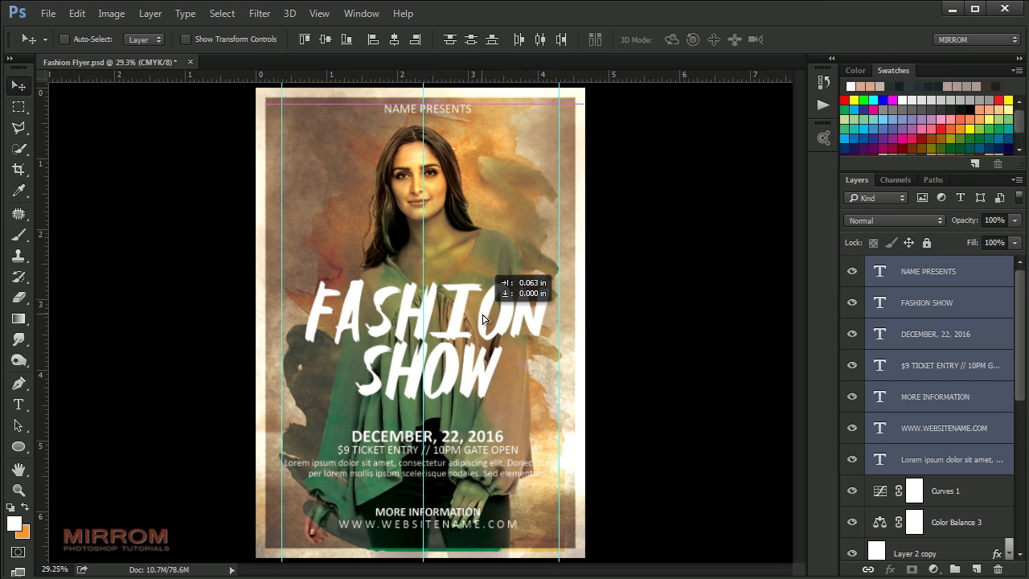
{"action": "left_click_drag", "start_coordinate": [483, 320], "coordinate": [484, 320]}
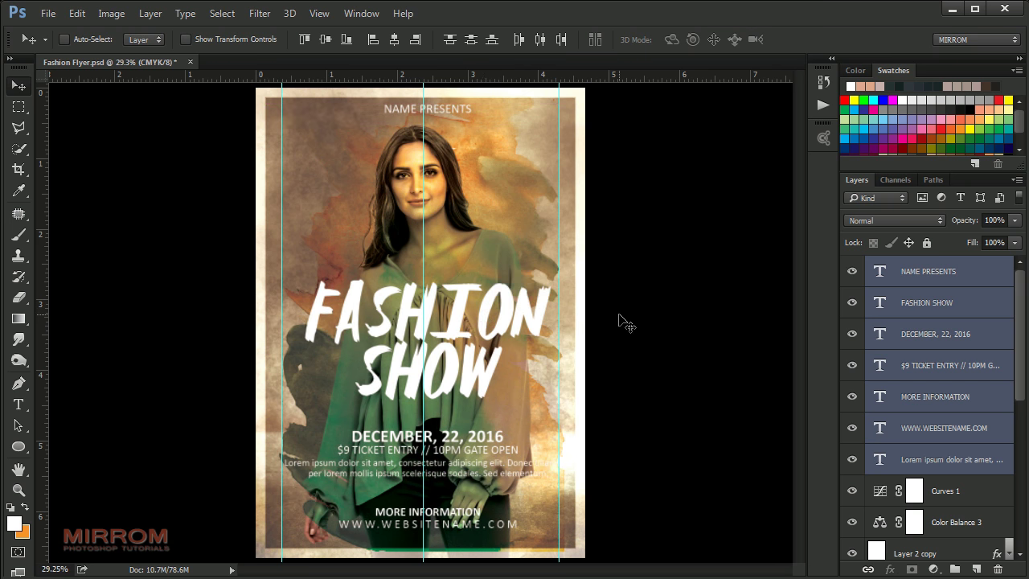
Nudge the MORE INFORMATION and website lines down, then MORE INFORMATION slightly up
{"action": "left_click", "coordinate": [906, 460]}
{"action": "left_click", "coordinate": [884, 428]}
{"action": "left_click", "coordinate": [880, 397], "text": "shift"}
{"action": "key", "text": "shift+Down"}
{"action": "key", "text": "shift+Down"}
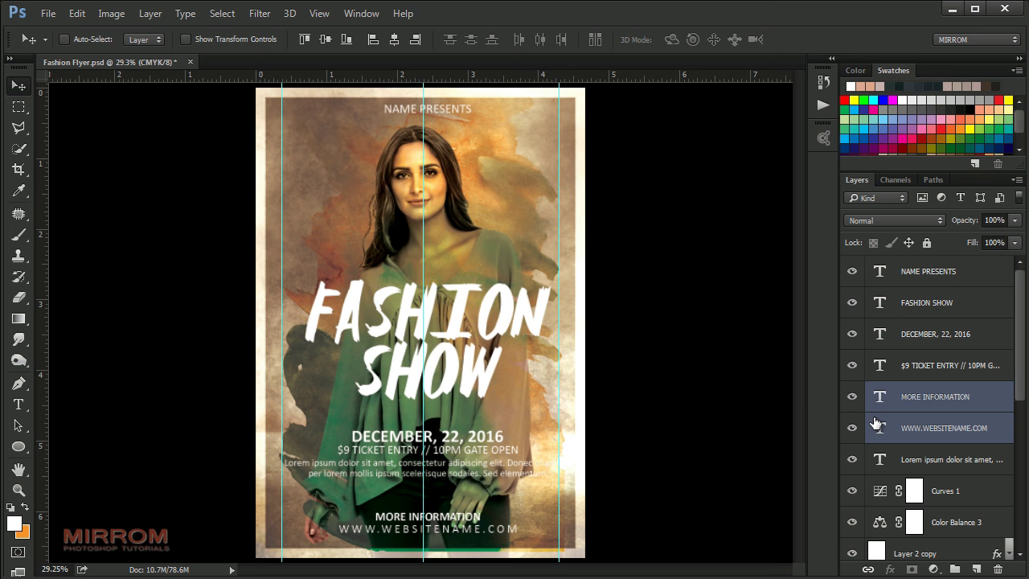
{"action": "key", "text": "shift+Down"}
{"action": "left_click", "coordinate": [906, 404]}
{"action": "key", "text": "shift+Up"}
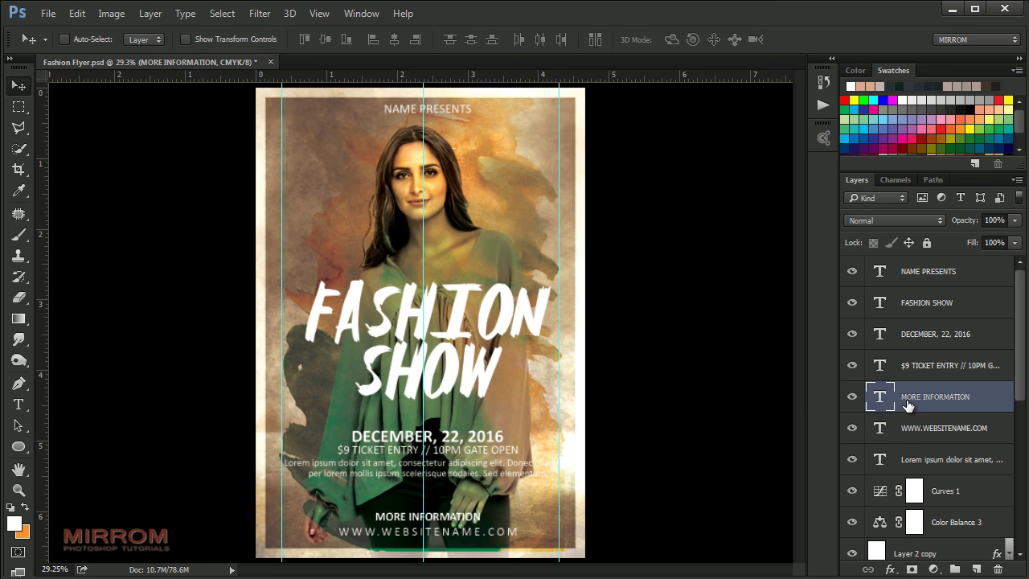
Nudge the Lorem ipsum paragraph down, then the date and ticket lines down
{"action": "left_click", "coordinate": [913, 457]}
{"action": "key", "text": "shift+Down"}
{"action": "key", "text": "shift+Down"}
{"action": "key", "text": "shift+Down"}
{"action": "key", "text": "shift+Down"}
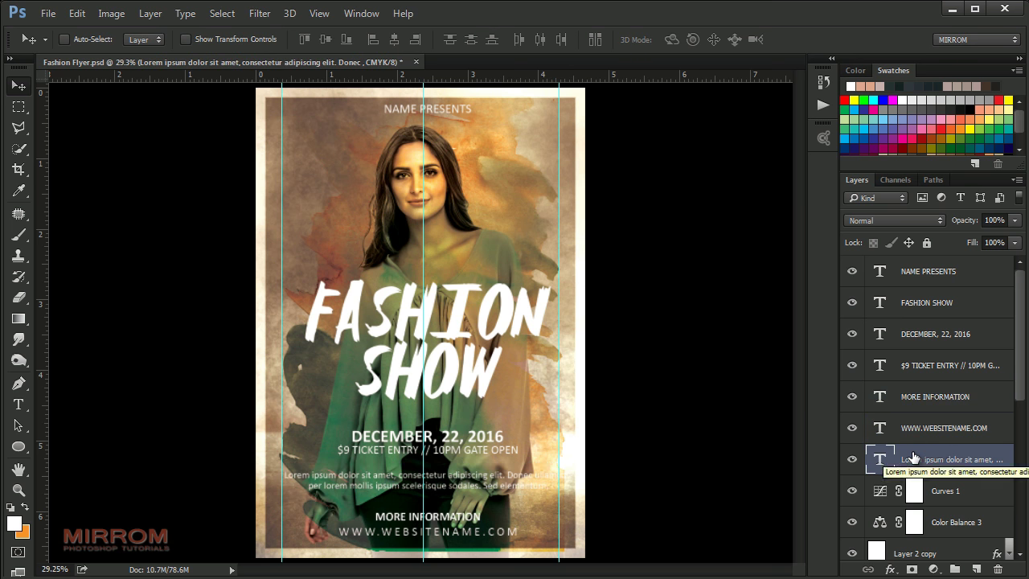
{"action": "key", "text": "shift+Down"}
{"action": "key", "text": "shift+Down"}
{"action": "key", "text": "Down"}
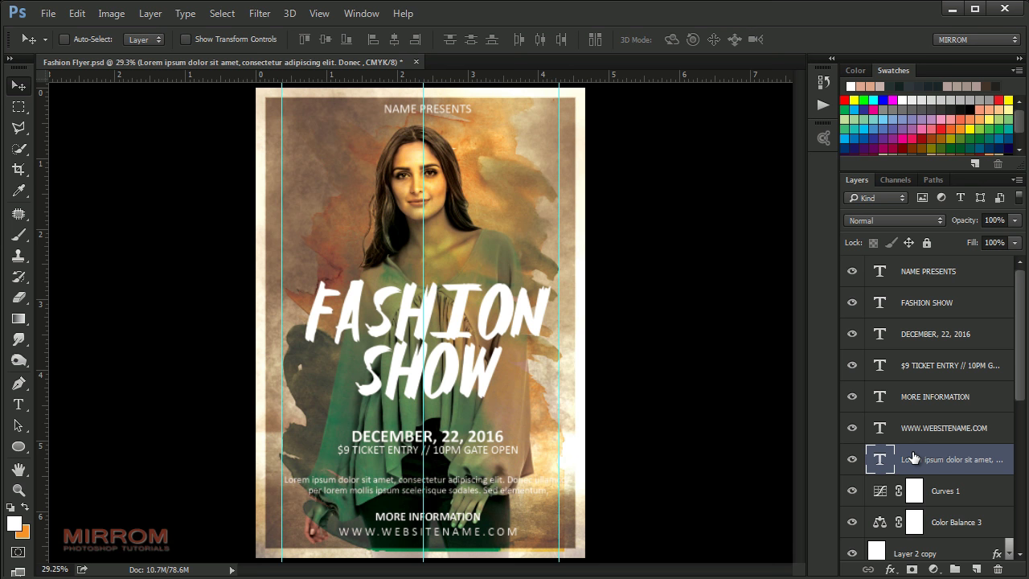
{"action": "left_click", "coordinate": [912, 342]}
{"action": "left_click", "coordinate": [902, 364], "text": "shift"}
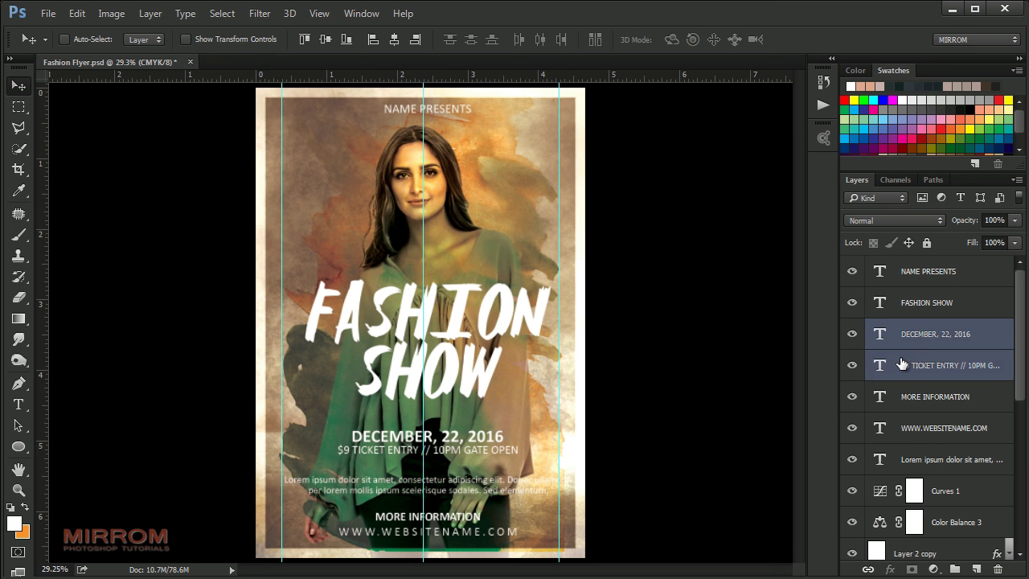
{"action": "key", "text": "shift+Down"}
{"action": "key", "text": "shift+Down"}
{"action": "key", "text": "shift+Down"}
Nudge the FASHION SHOW title two steps left, then select NAME PRESENTS
{"action": "left_click", "coordinate": [923, 309]}
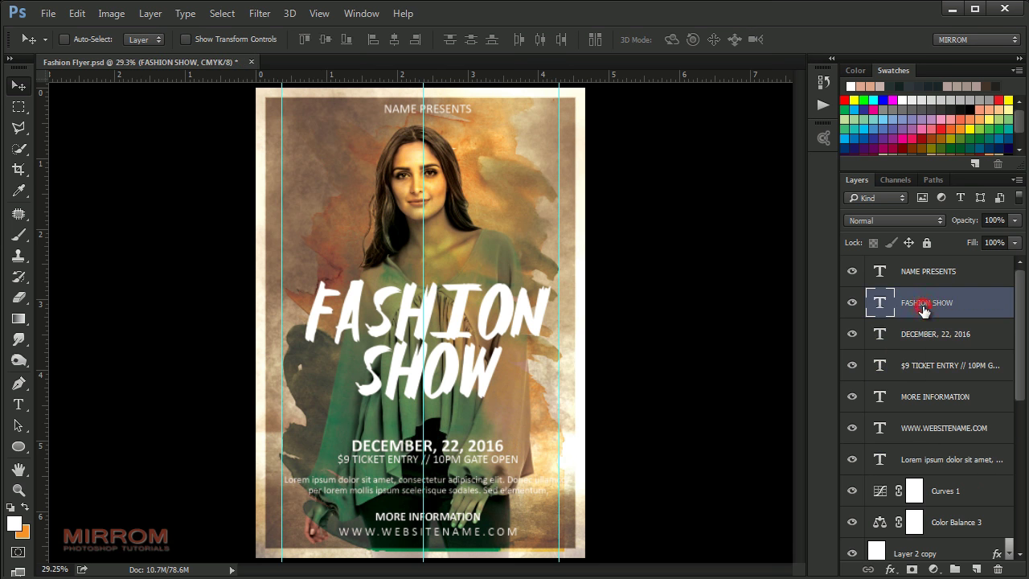
{"action": "key", "text": "Left"}
{"action": "key", "text": "Left"}
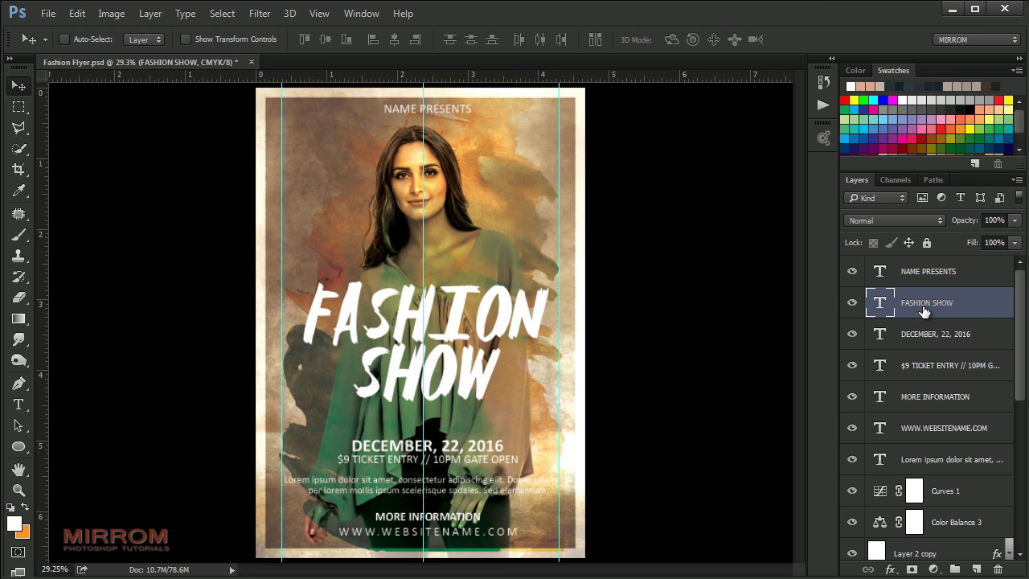
{"action": "key", "text": "Left"}
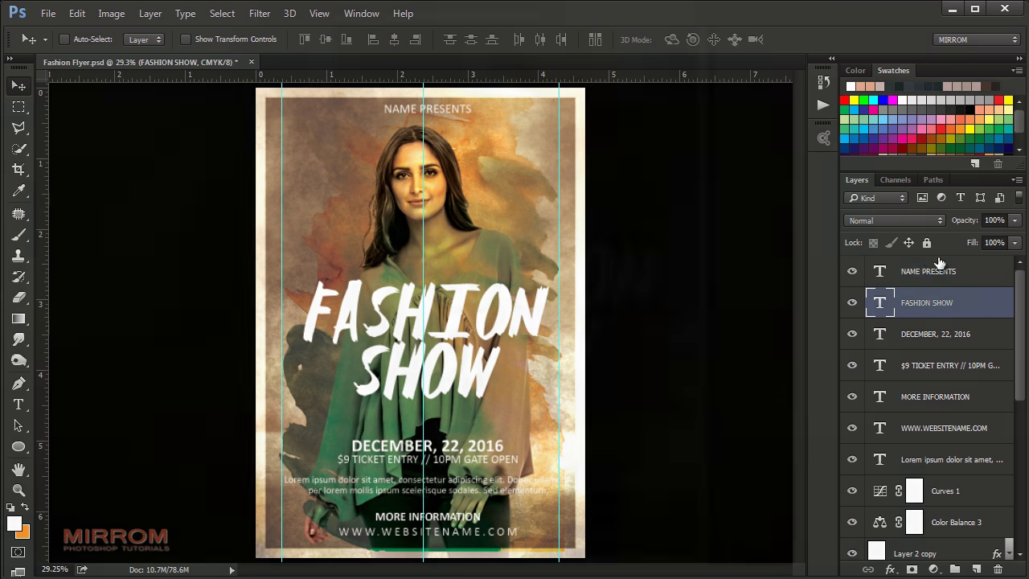
{"action": "left_click", "coordinate": [932, 271]}
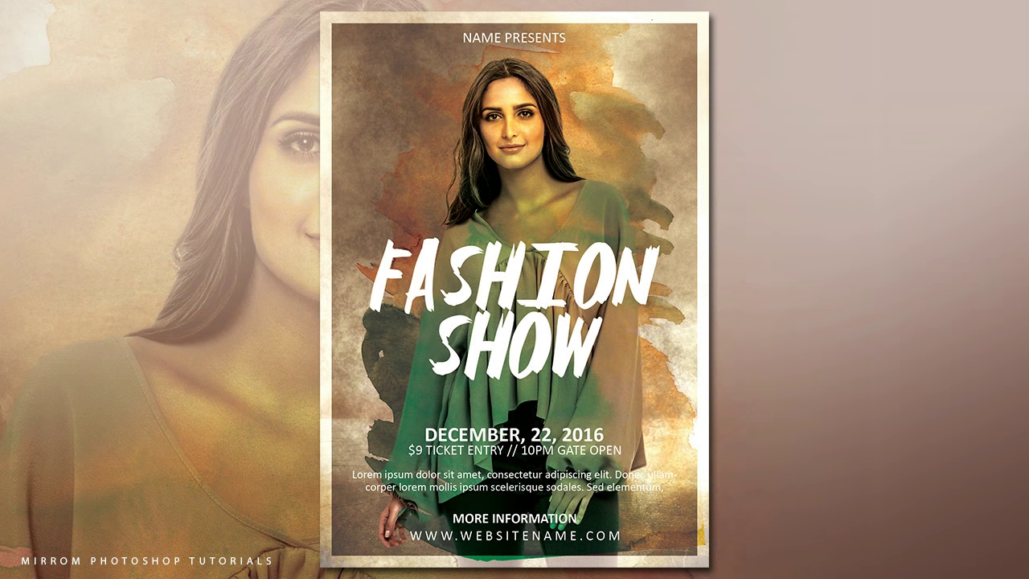